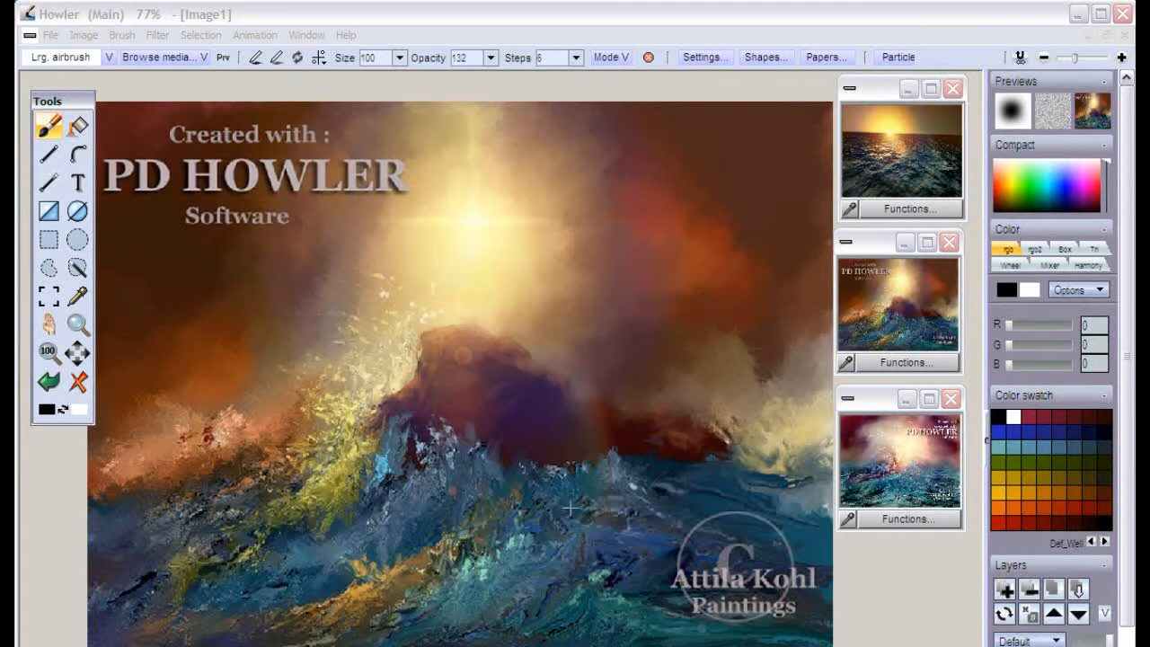
Bring each of the three stored seascape images onto the canvas in turn to examine them
left_click(907, 297)
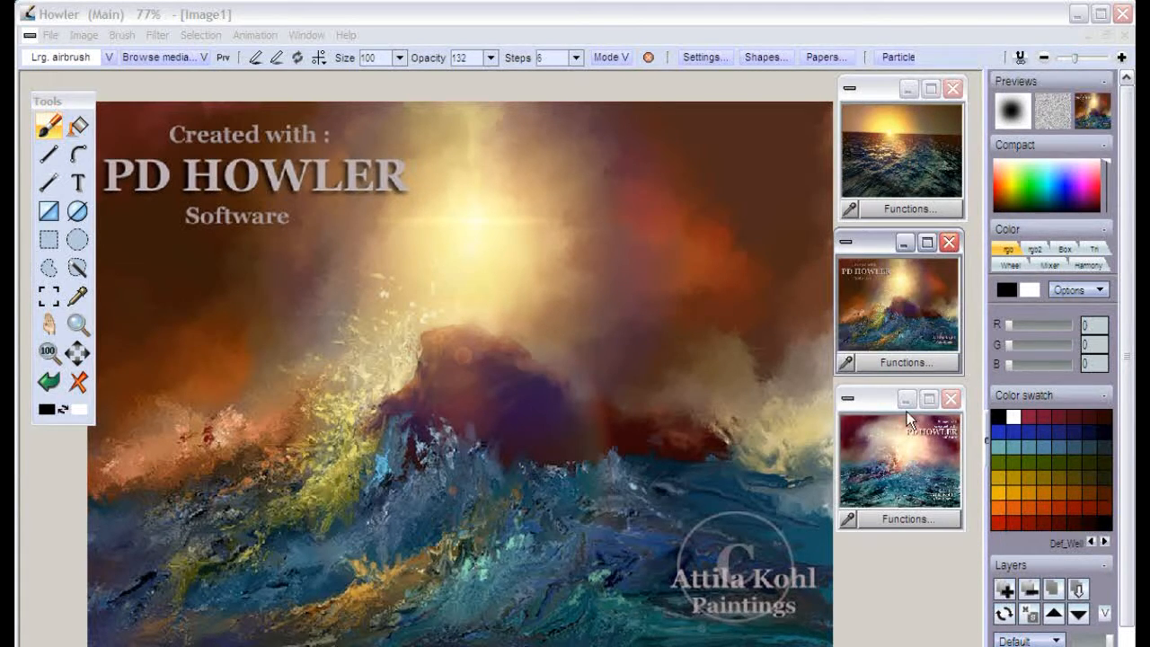
left_click(900, 471)
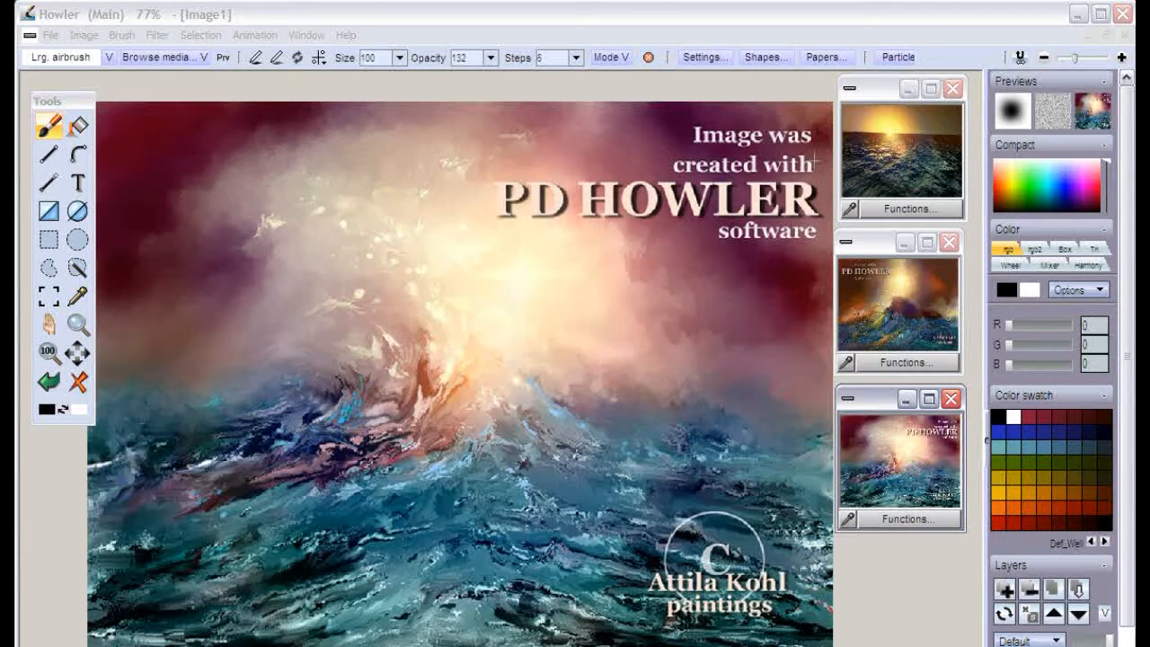
left_click(930, 150)
left_click_drag(930, 150, 542, 466)
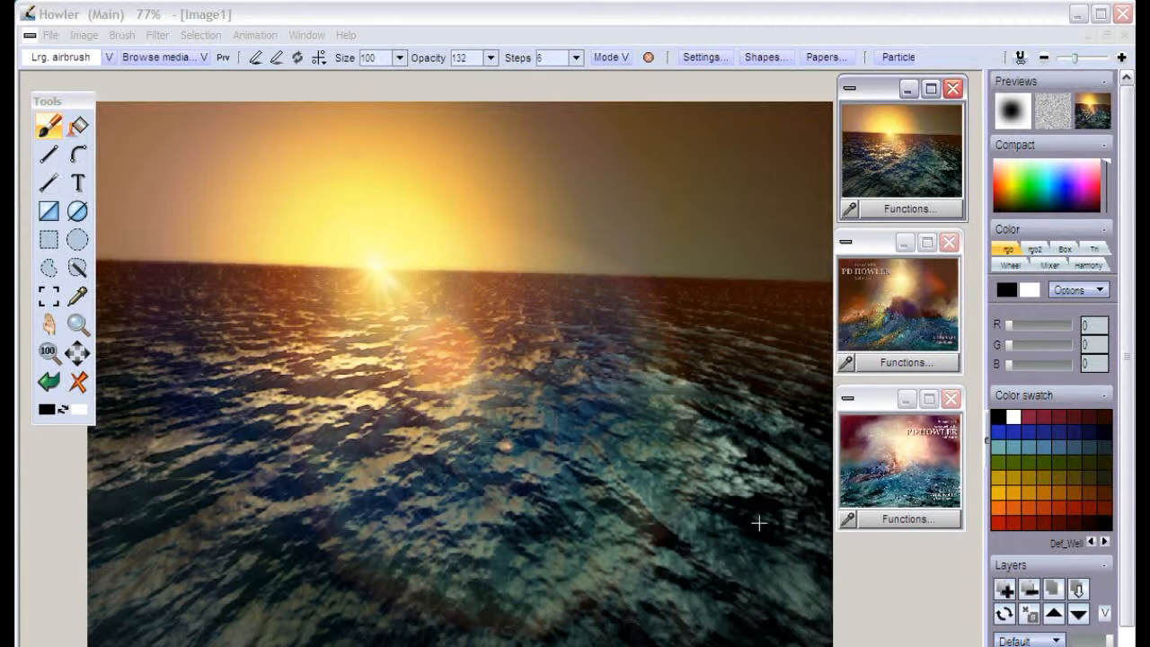
Clear the canvas and render a Multi-Perlin Bumpy Toy texture with scale 10 and a slight self displacement
left_click(83, 384)
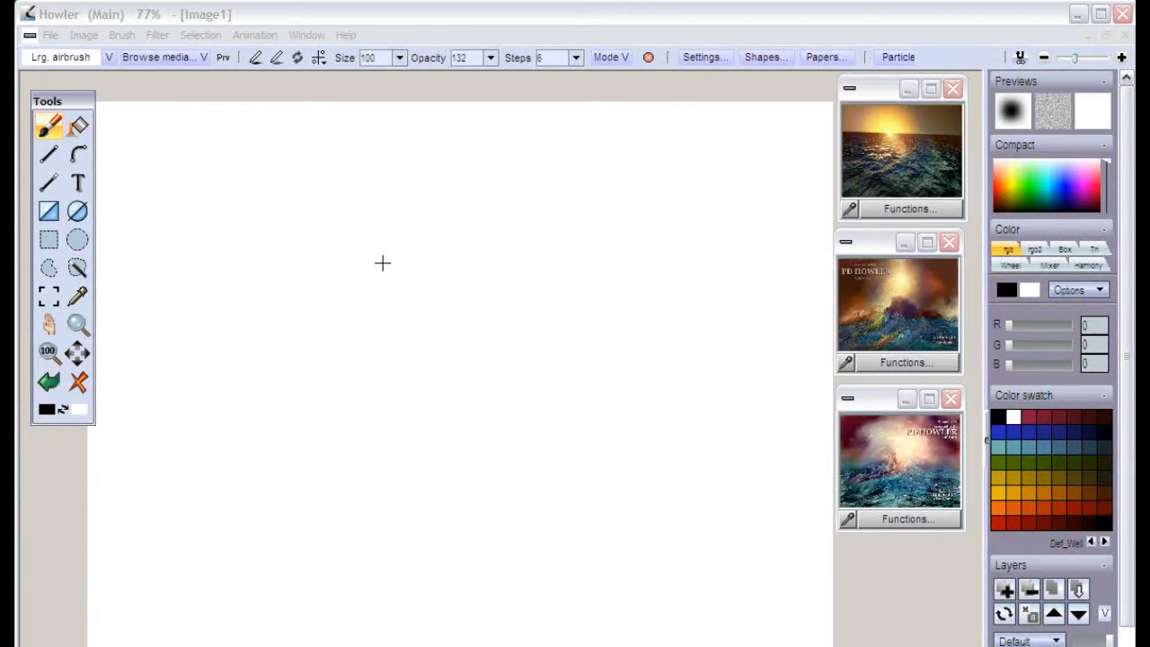
left_click(147, 35)
mouse_move(223, 278)
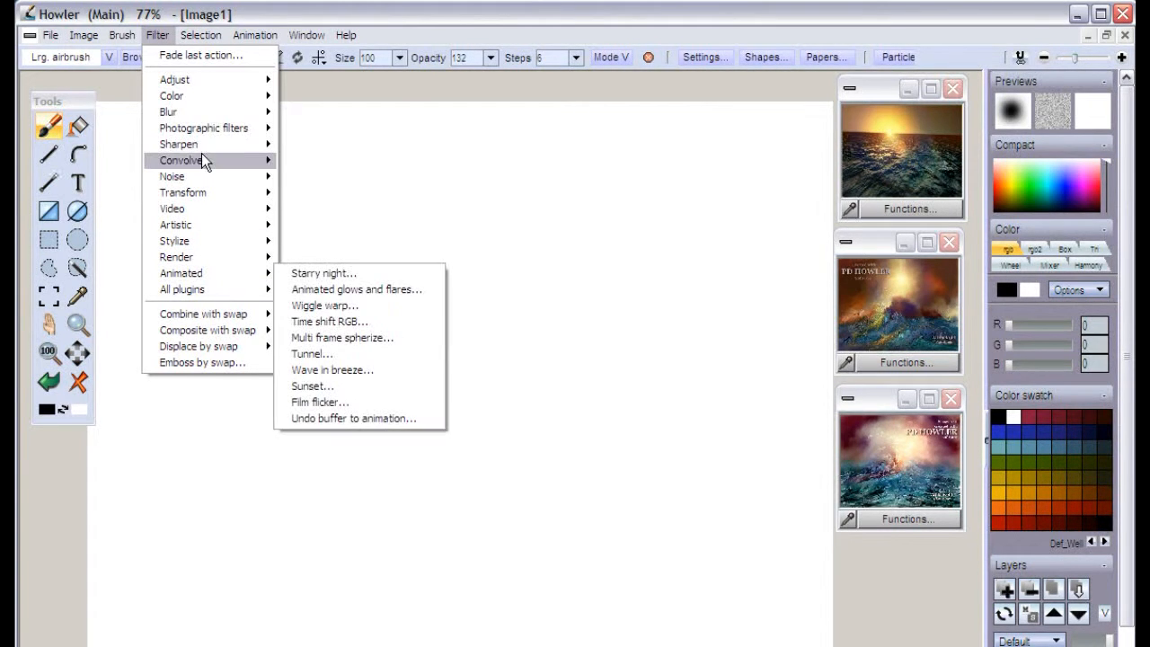
mouse_move(210, 258)
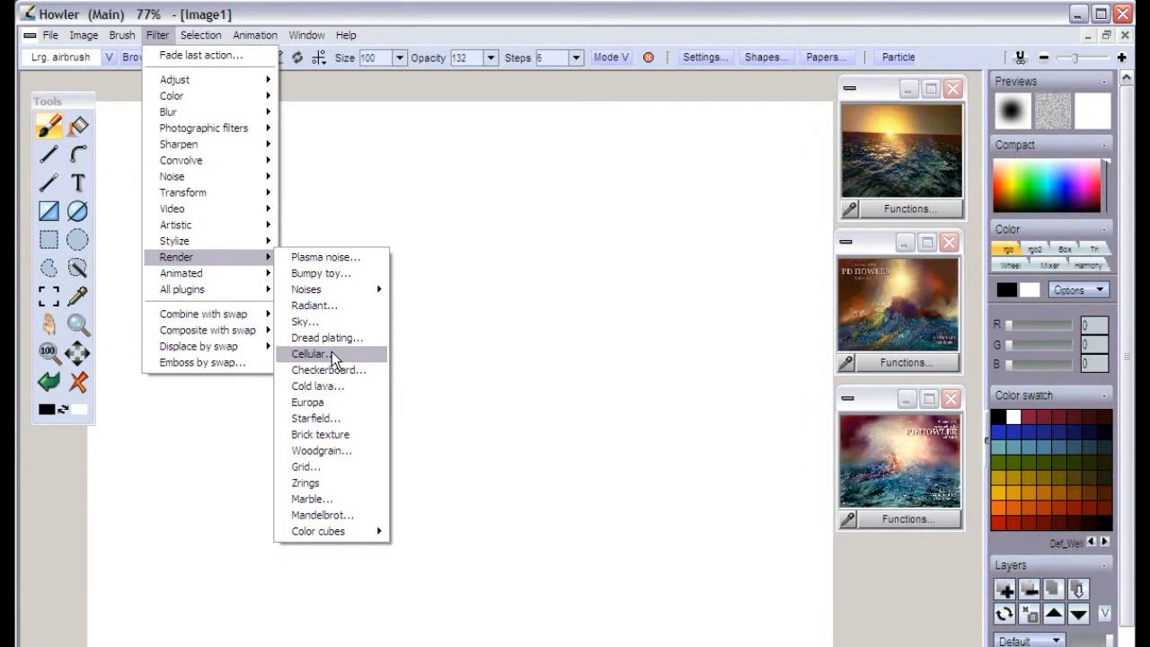
left_click(335, 272)
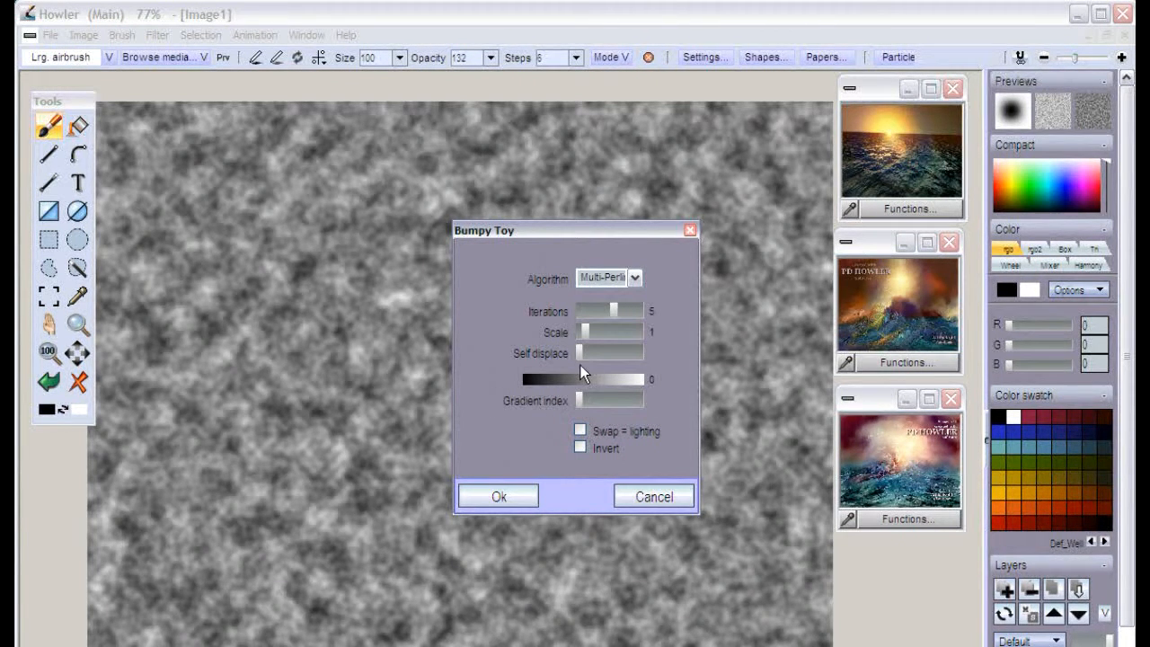
left_click_drag(590, 332, 671, 330)
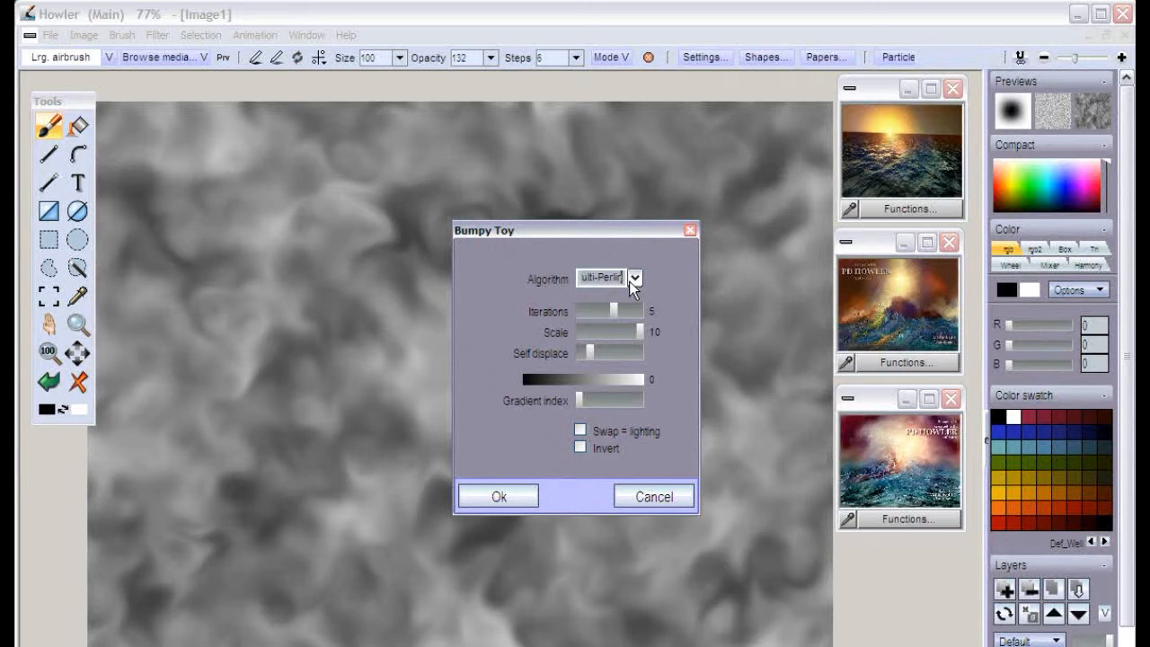
left_click(635, 279)
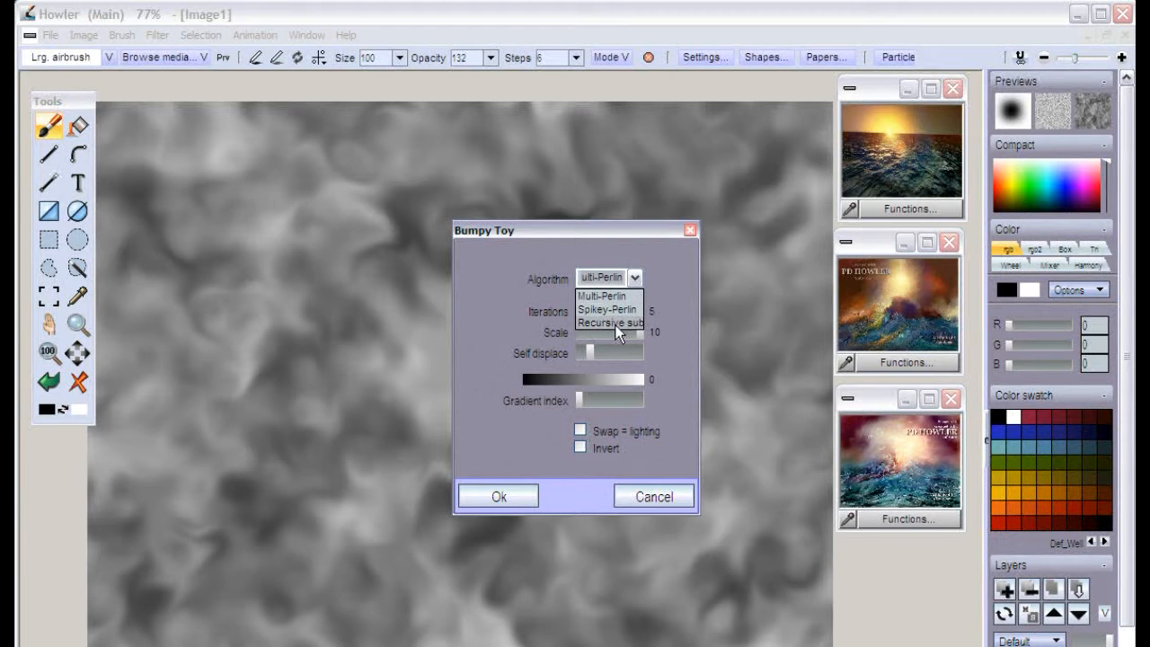
left_click(679, 295)
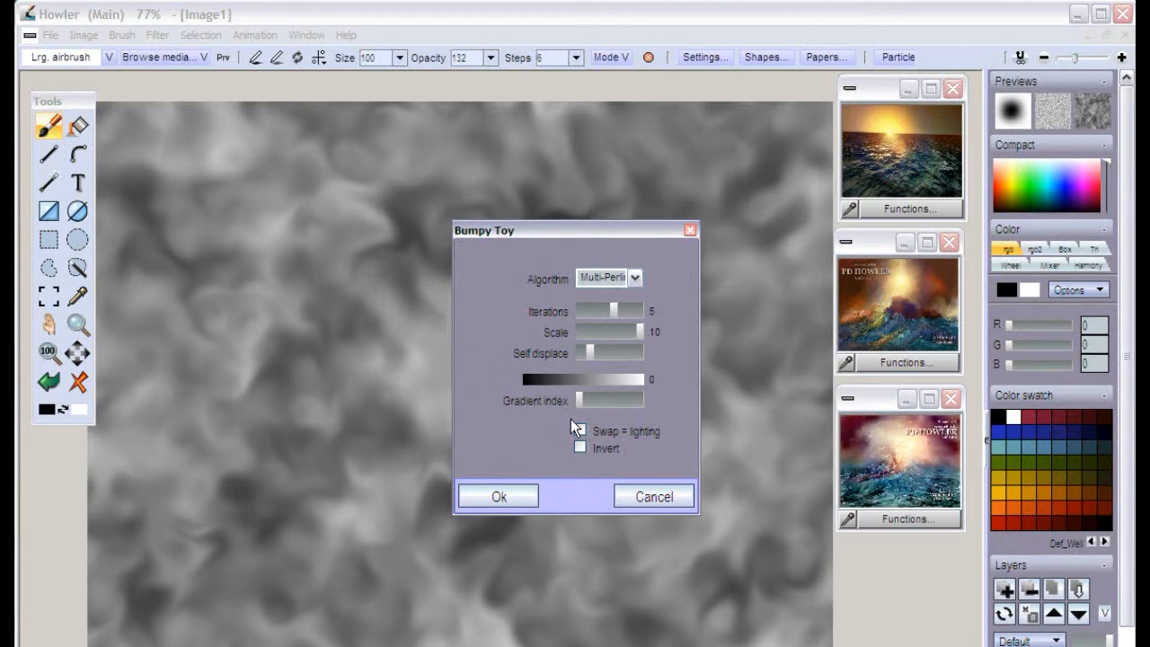
left_click(499, 496)
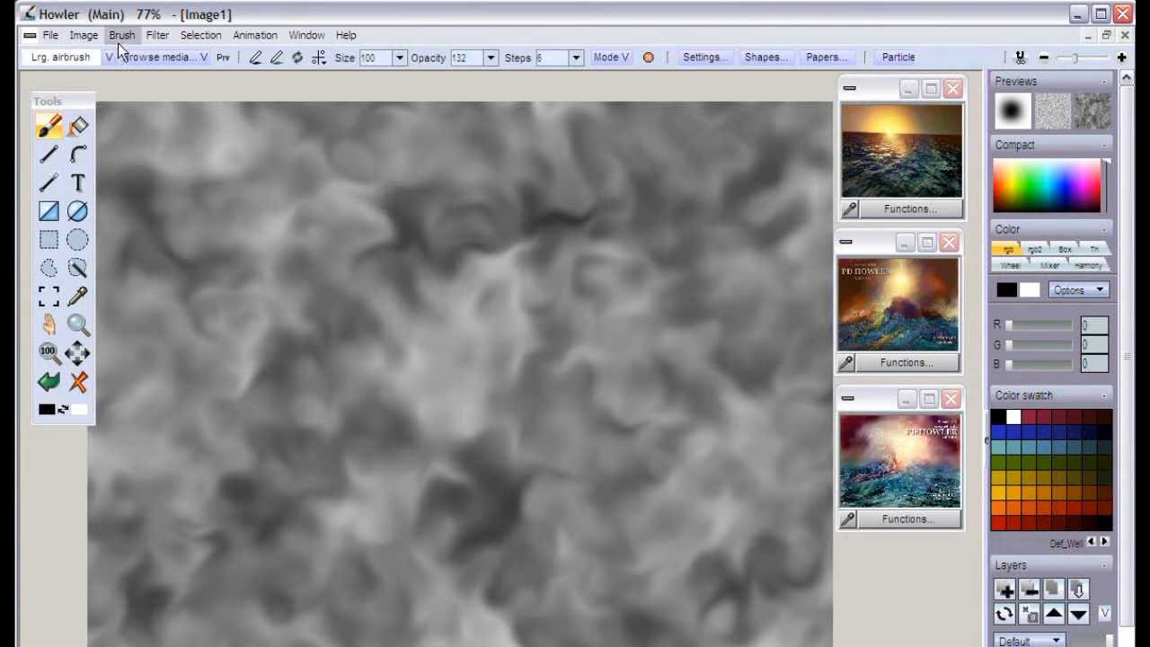
Expand the texture's dynamic range and soften it with a strong Gaussian blur using the Approximate algorithm
left_click(87, 38)
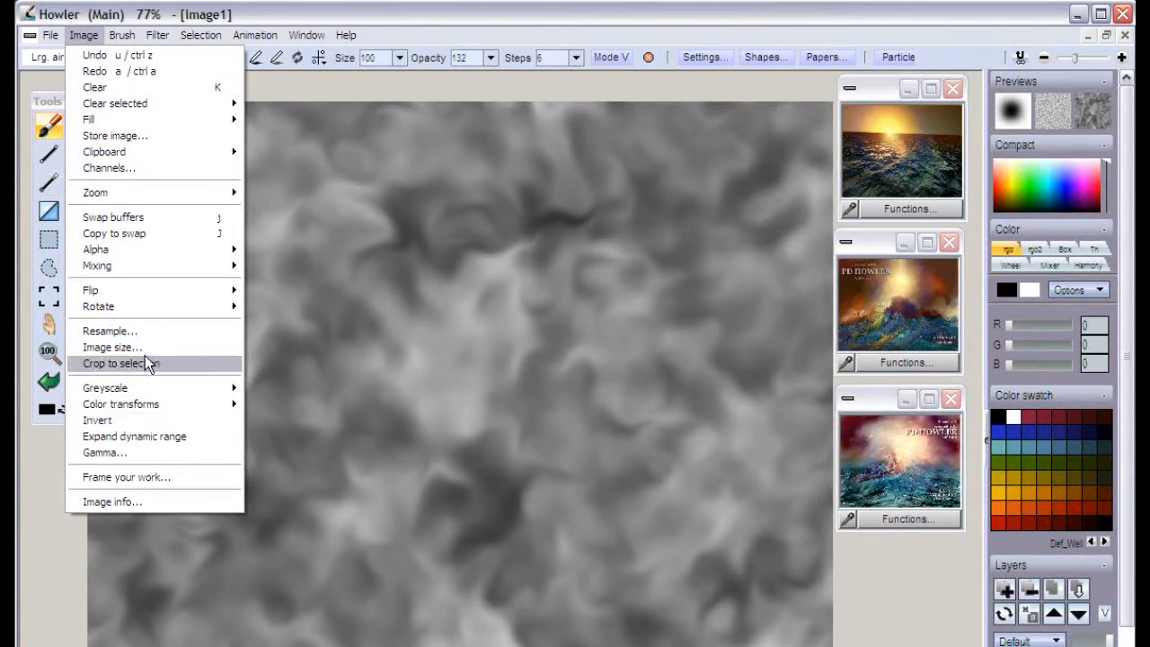
left_click(132, 436)
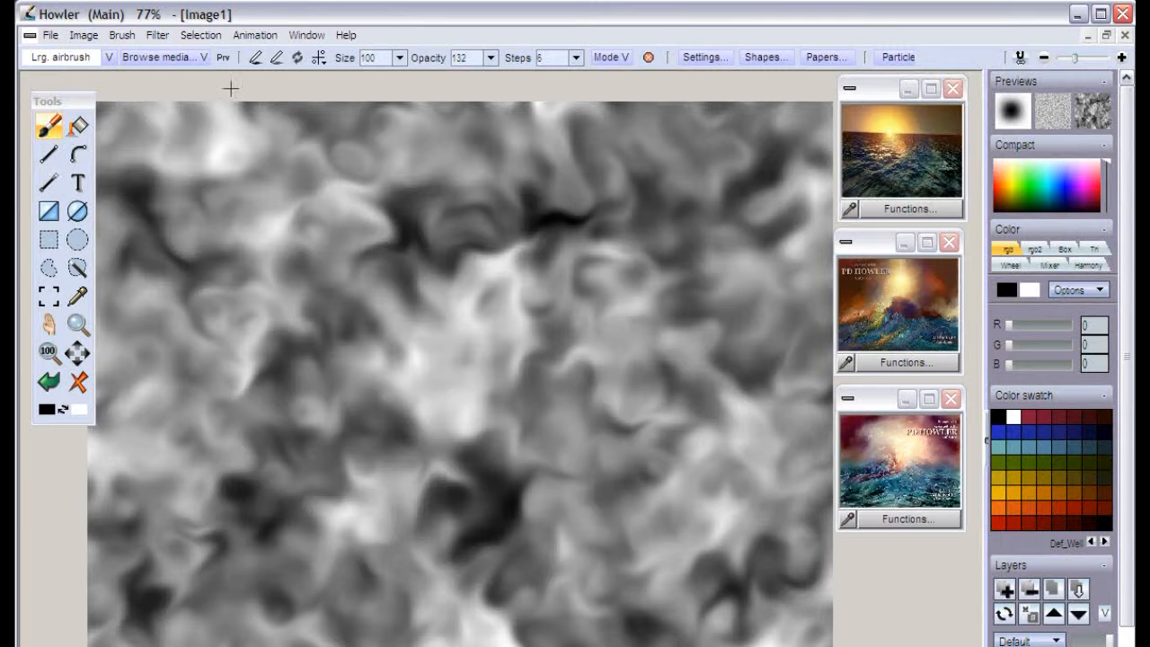
left_click(149, 35)
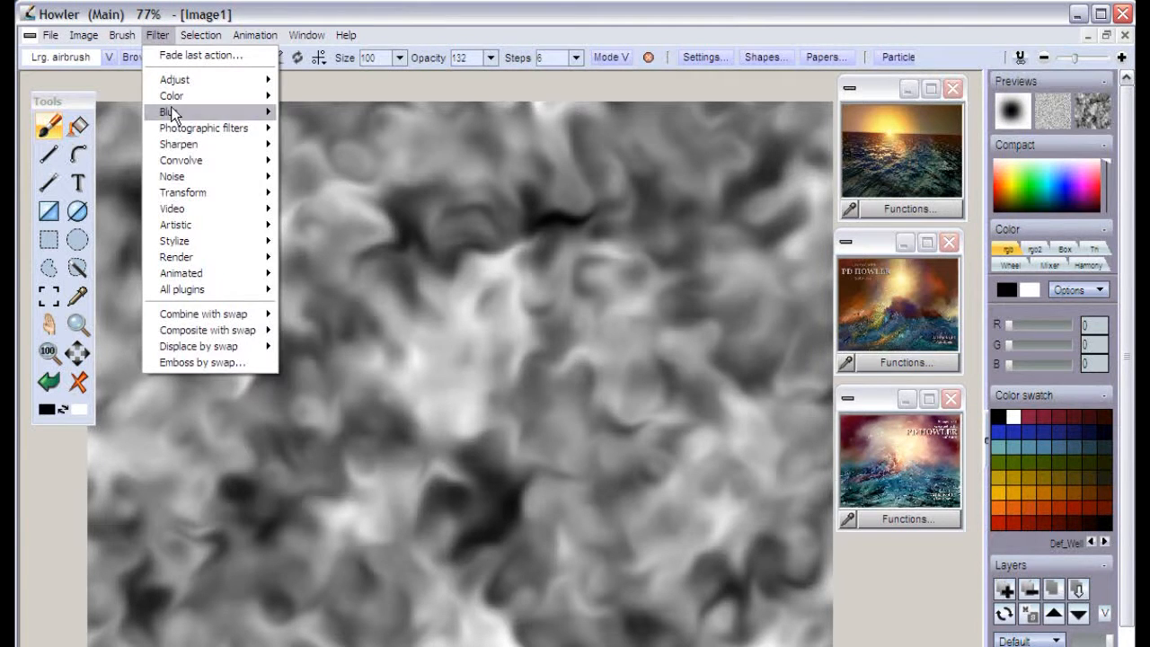
mouse_move(191, 114)
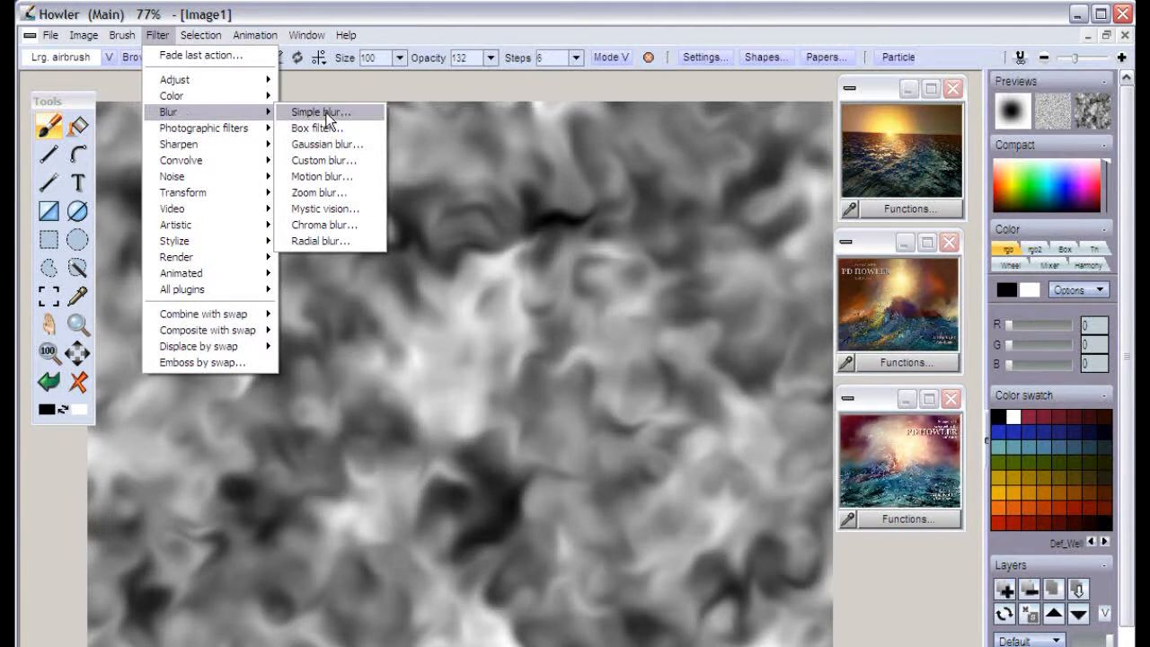
left_click(355, 144)
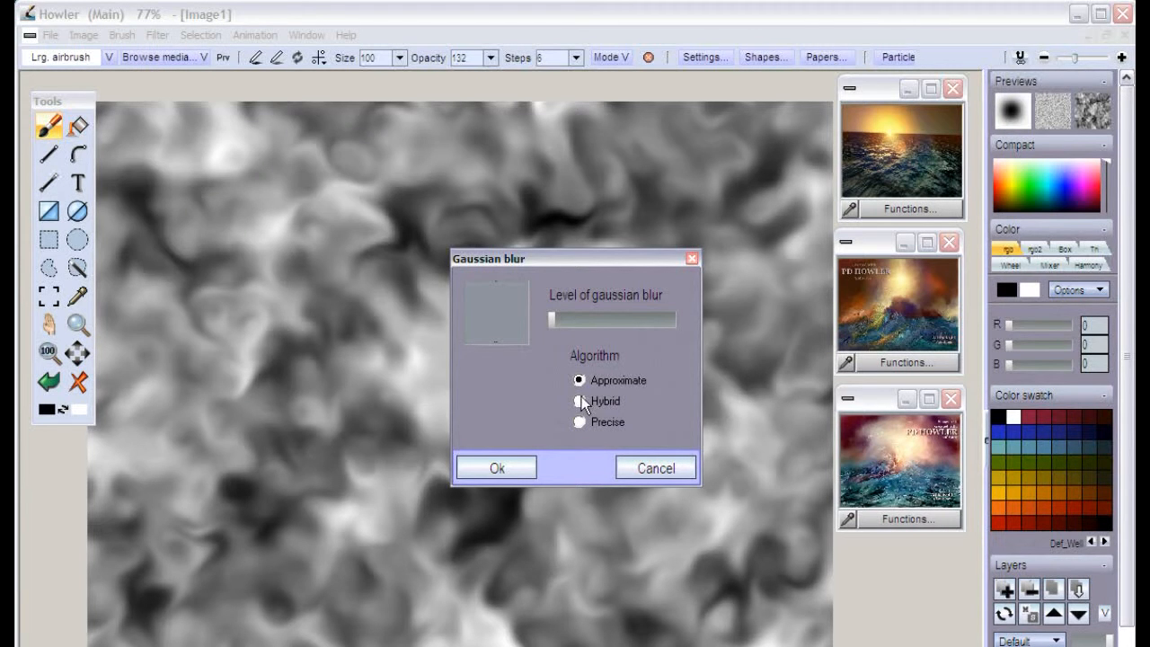
left_click_drag(569, 314, 641, 316)
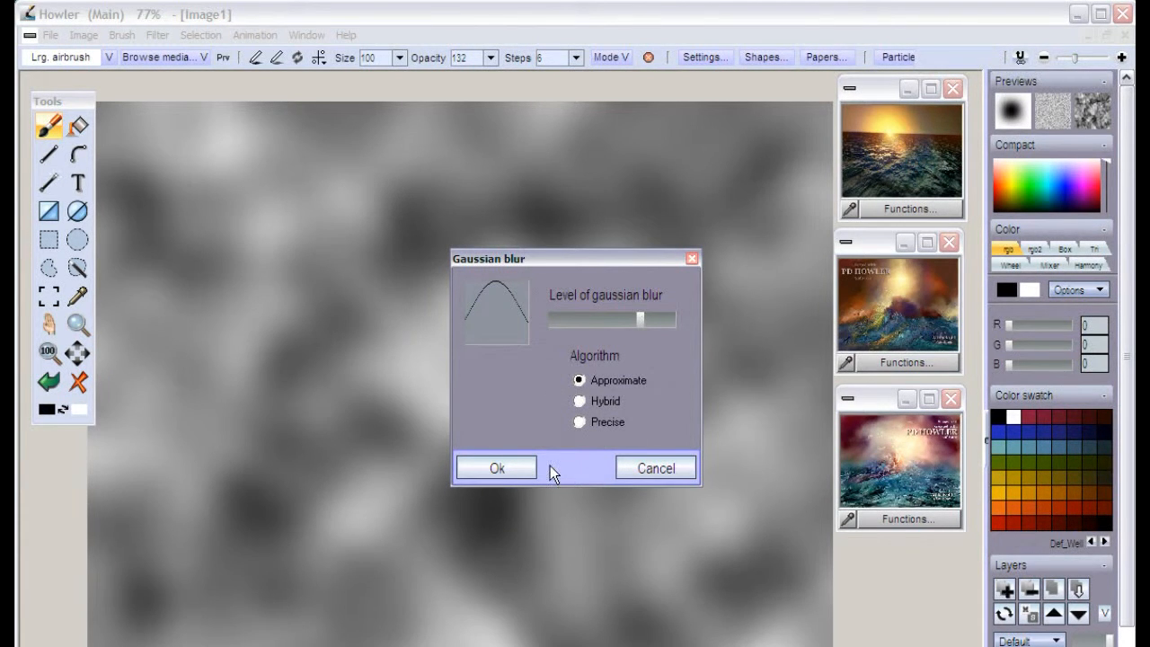
left_click(505, 467)
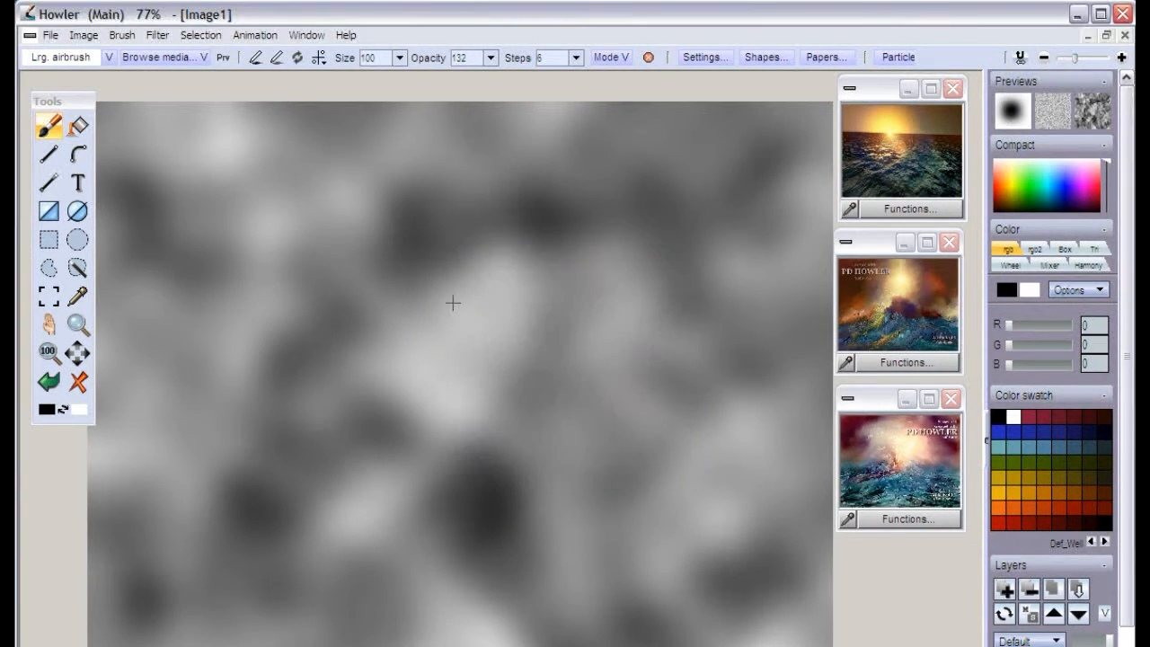
Expand the blurred texture's dynamic range and fine-tune its contrast and gamma with the Adjust value filter
left_click(84, 35)
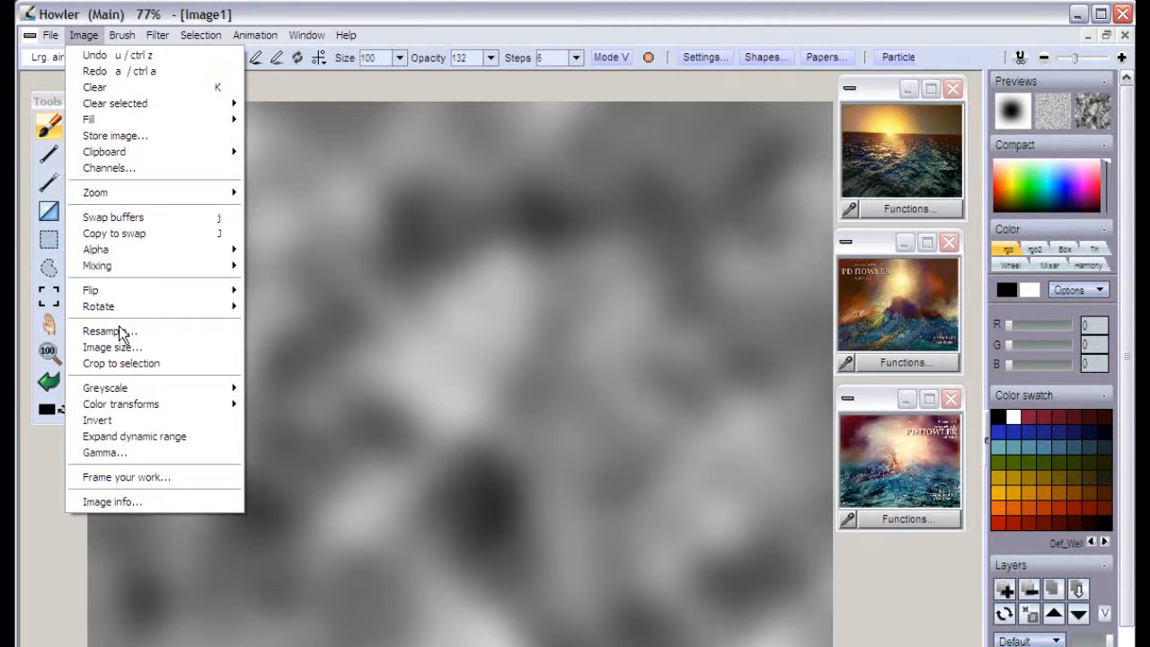
left_click(147, 438)
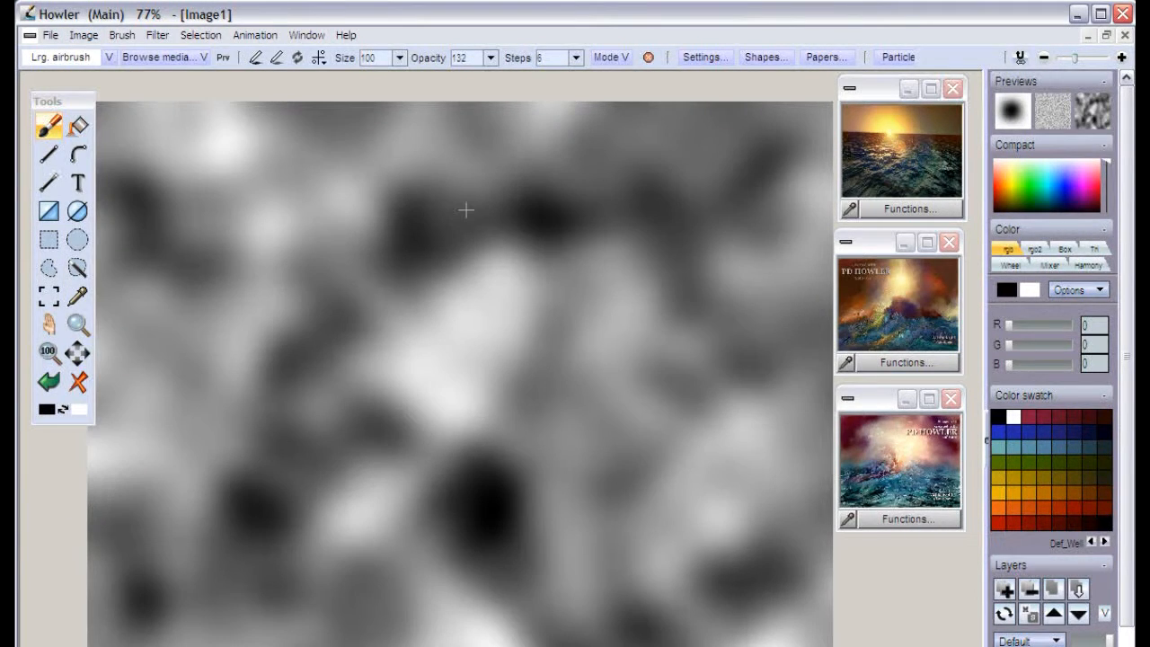
left_click(154, 35)
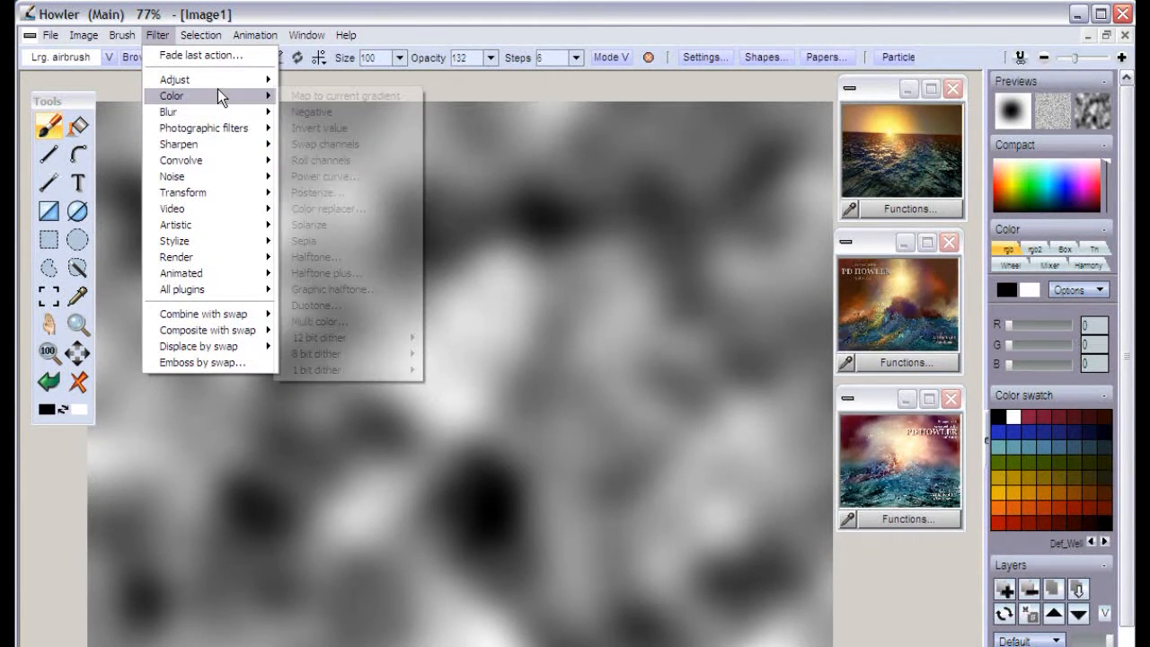
mouse_move(227, 80)
left_click(347, 96)
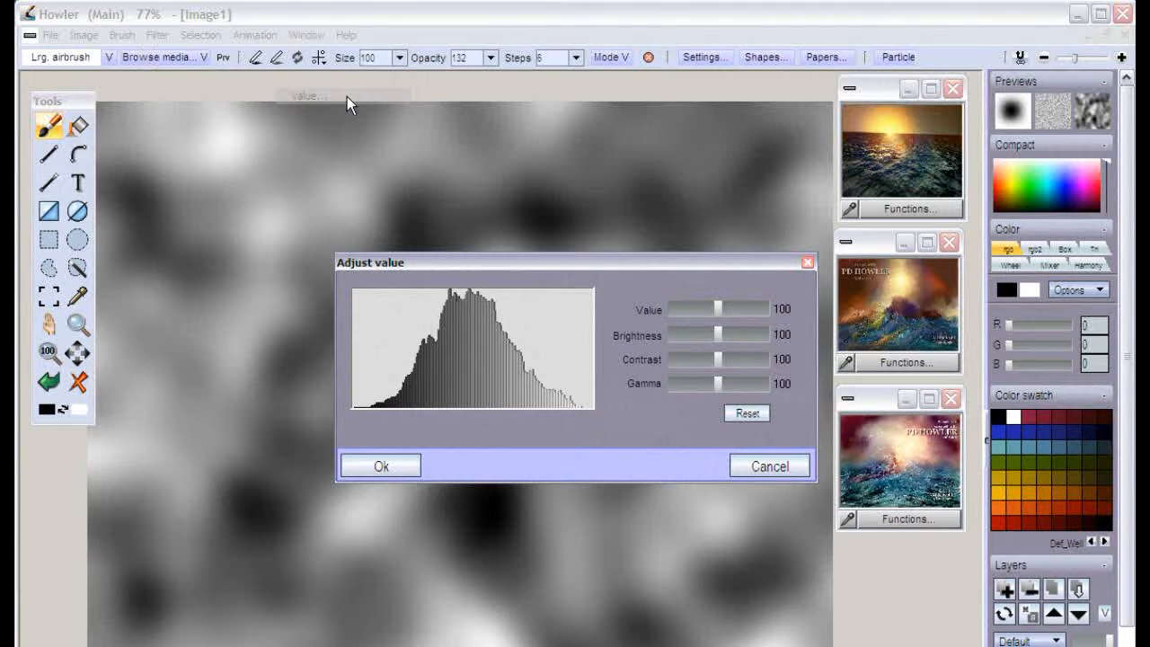
left_click_drag(721, 356, 720, 334)
left_click_drag(719, 386, 716, 386)
left_click(404, 466)
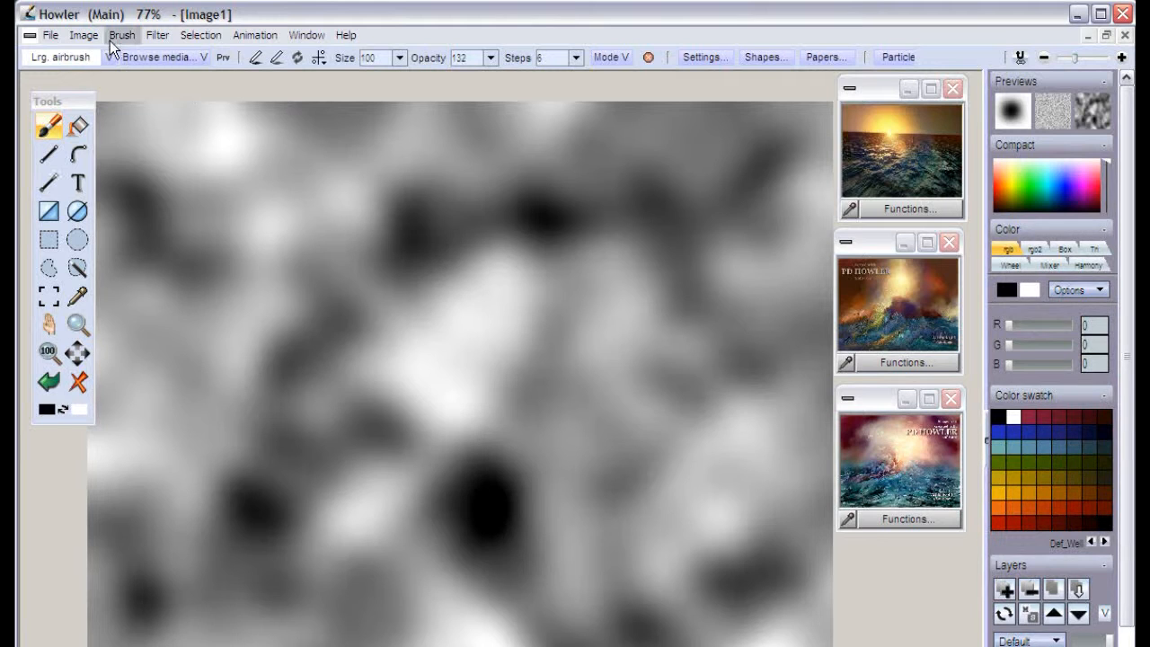
Store the blurred grayscale texture as an image and place its thumbnail beside the canvas
left_click(86, 38)
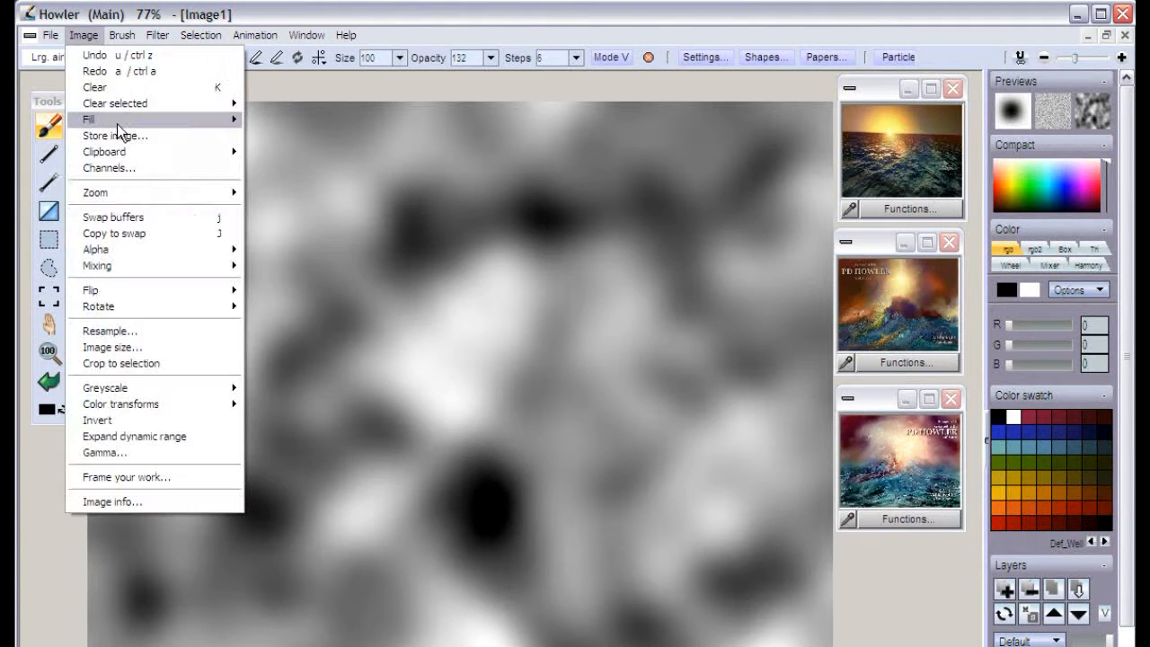
left_click(140, 167)
left_click_drag(211, 214, 879, 568)
Close the three stored seascape images and move the blurred texture's thumbnail up beside the canvas's upper edge
left_click(949, 398)
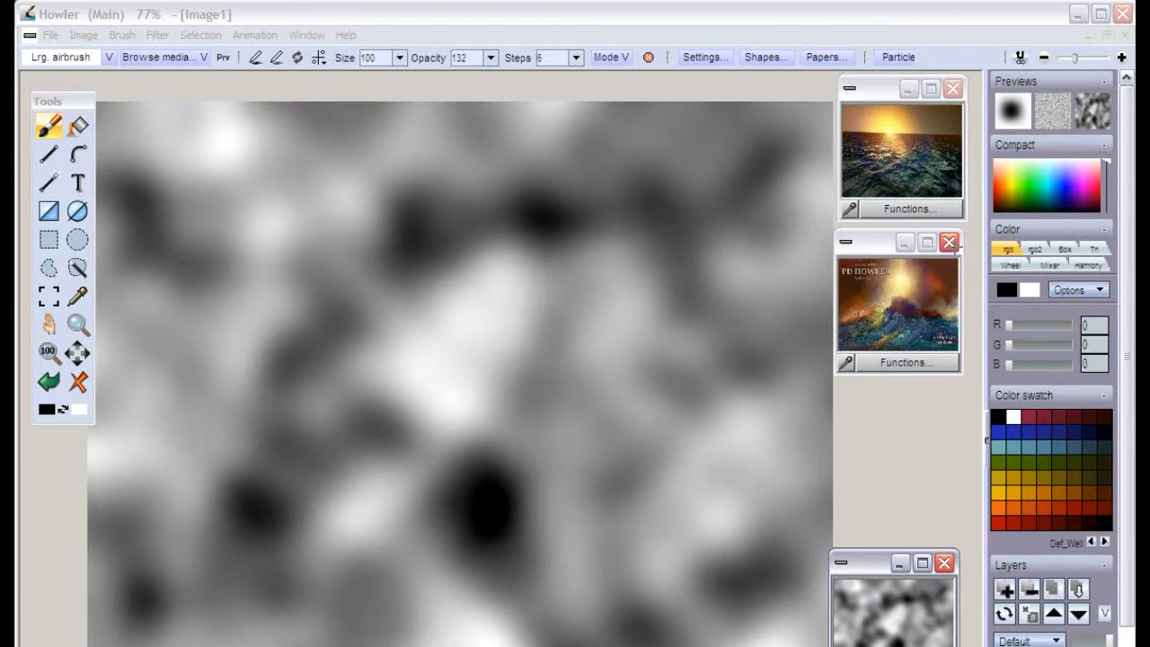
left_click(950, 242)
left_click(952, 87)
left_click_drag(879, 566, 893, 103)
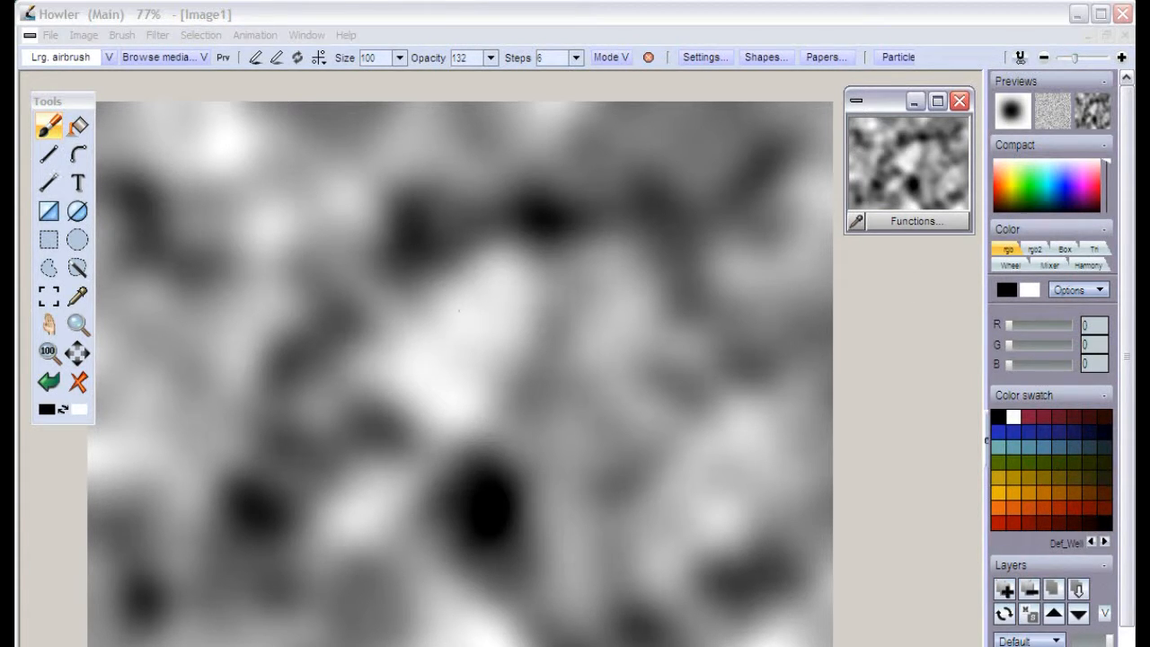
Render plasma noise over the canvas in Grays with a scale of 5
left_click(157, 35)
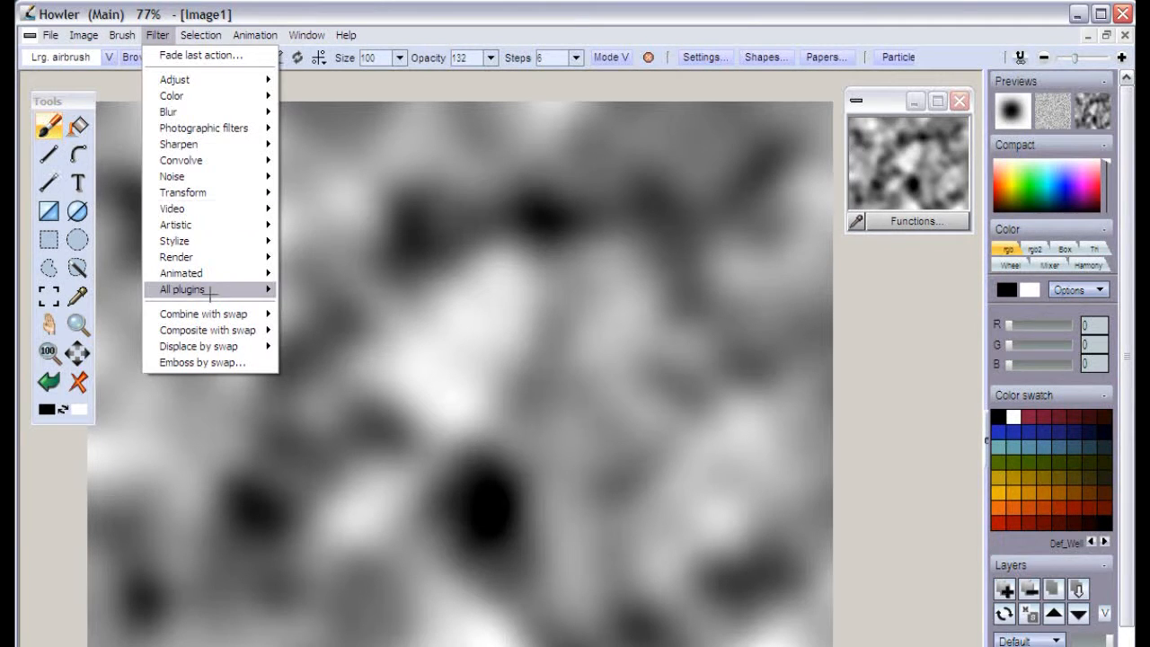
mouse_move(218, 177)
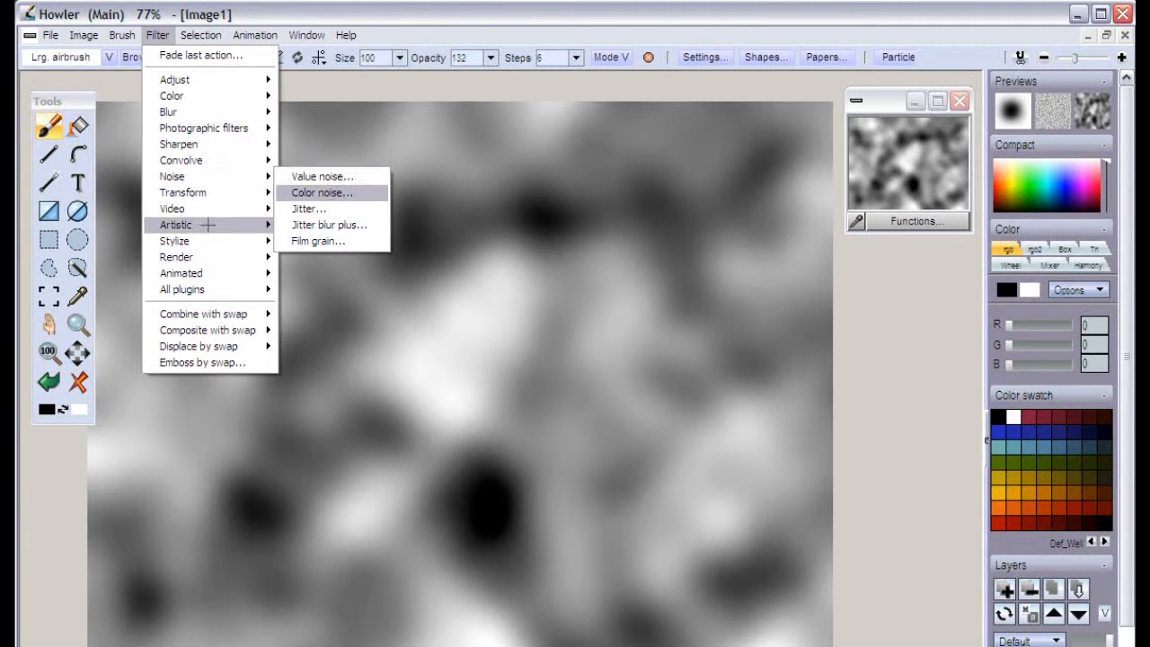
mouse_move(216, 258)
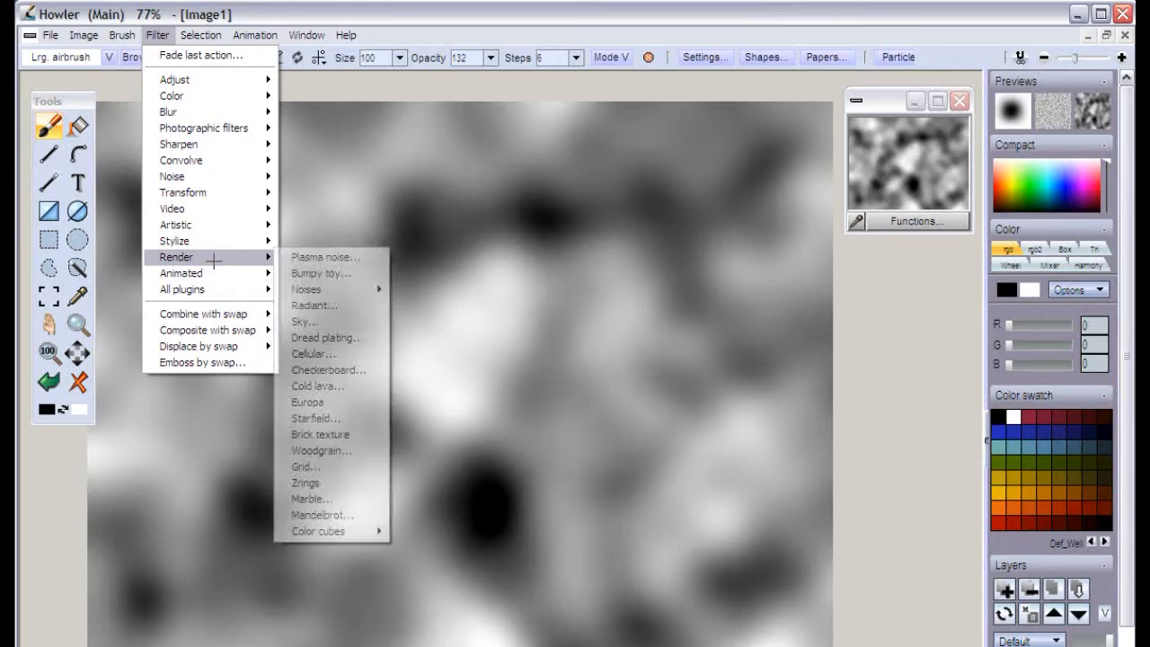
left_click(319, 258)
left_click_drag(612, 343, 582, 344)
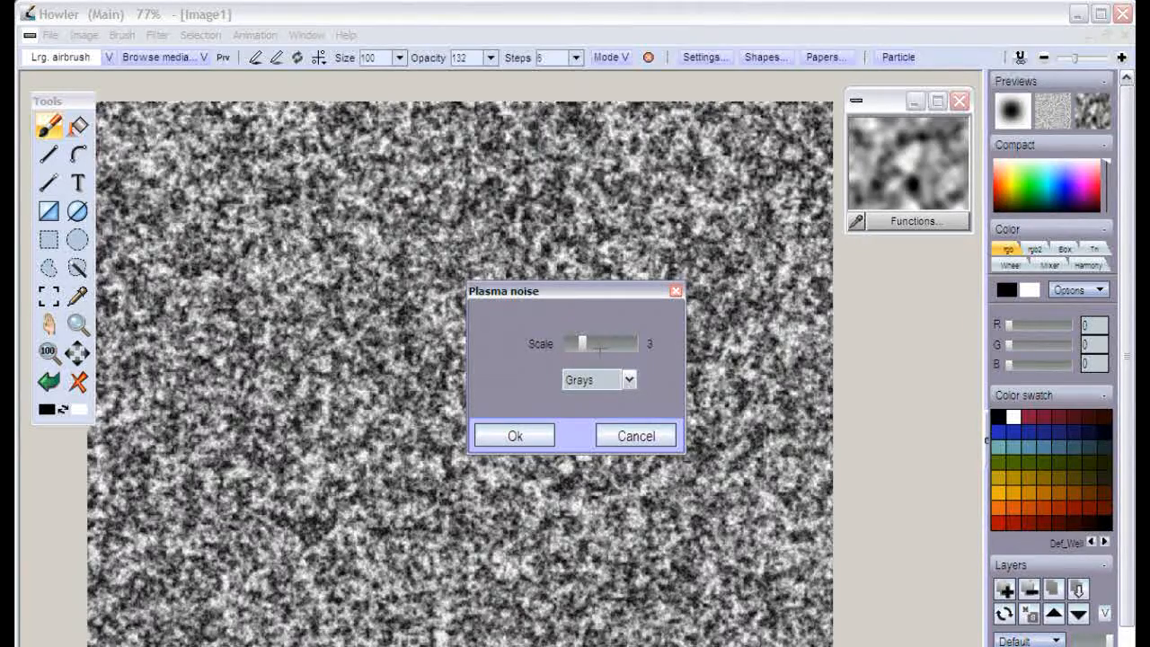
left_click(598, 346)
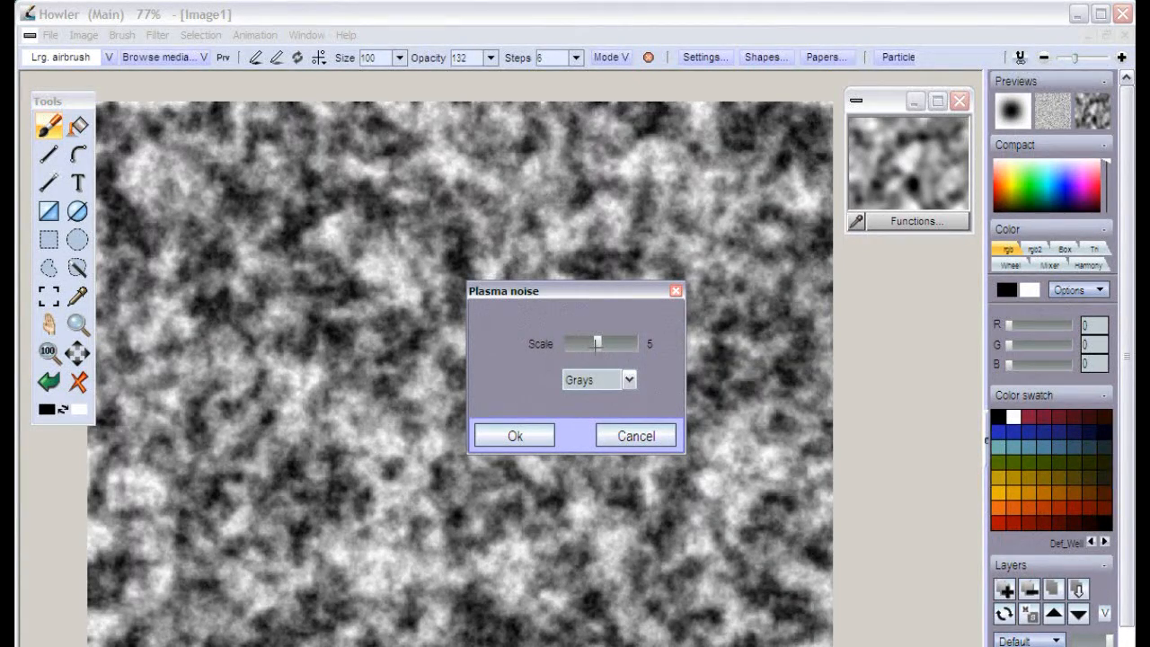
left_click(521, 435)
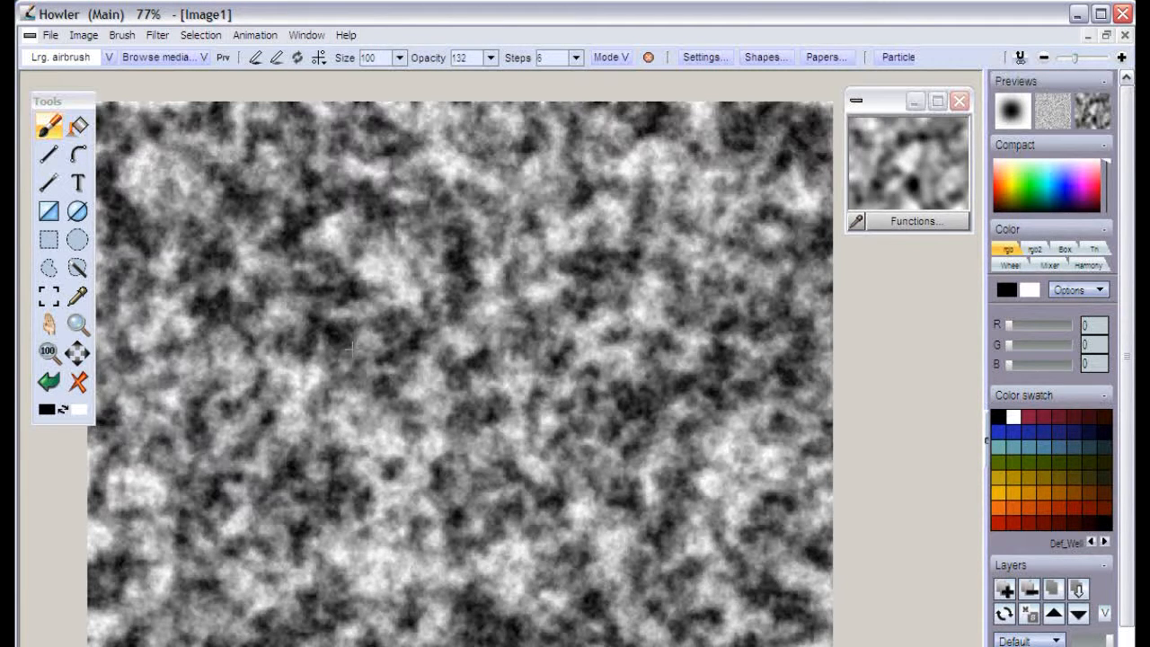
Store the plasma noise beneath the first stored texture and bring the stored blurred texture back onto the canvas
left_click(122, 35)
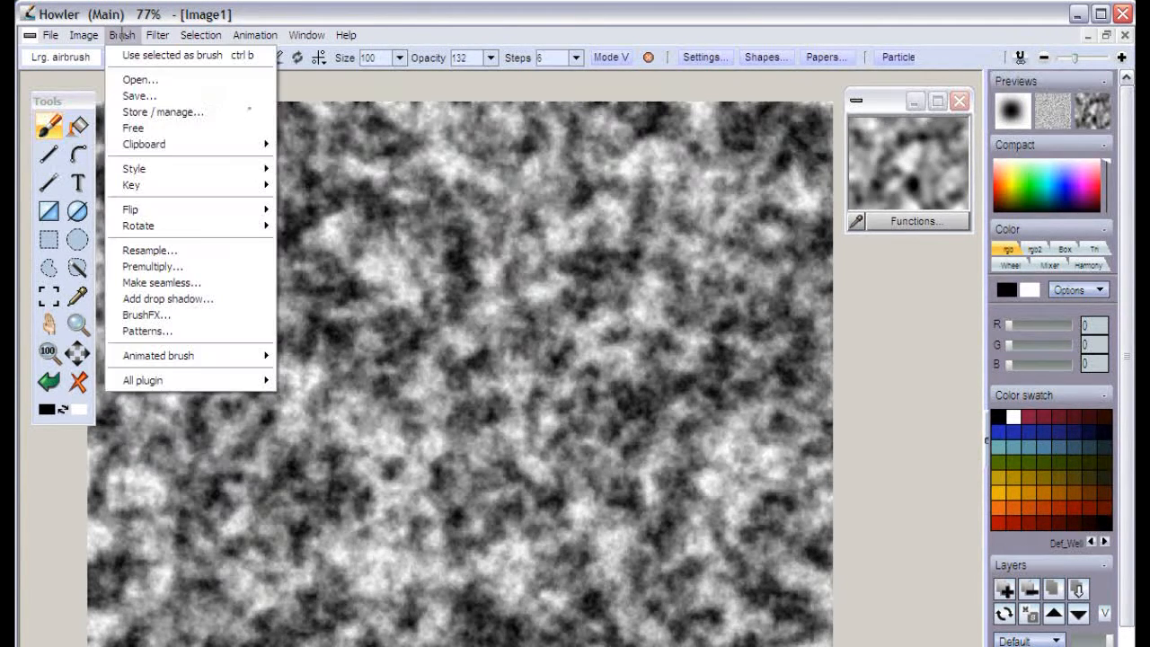
mouse_move(84, 35)
left_click(115, 134)
left_click_drag(212, 232, 875, 258)
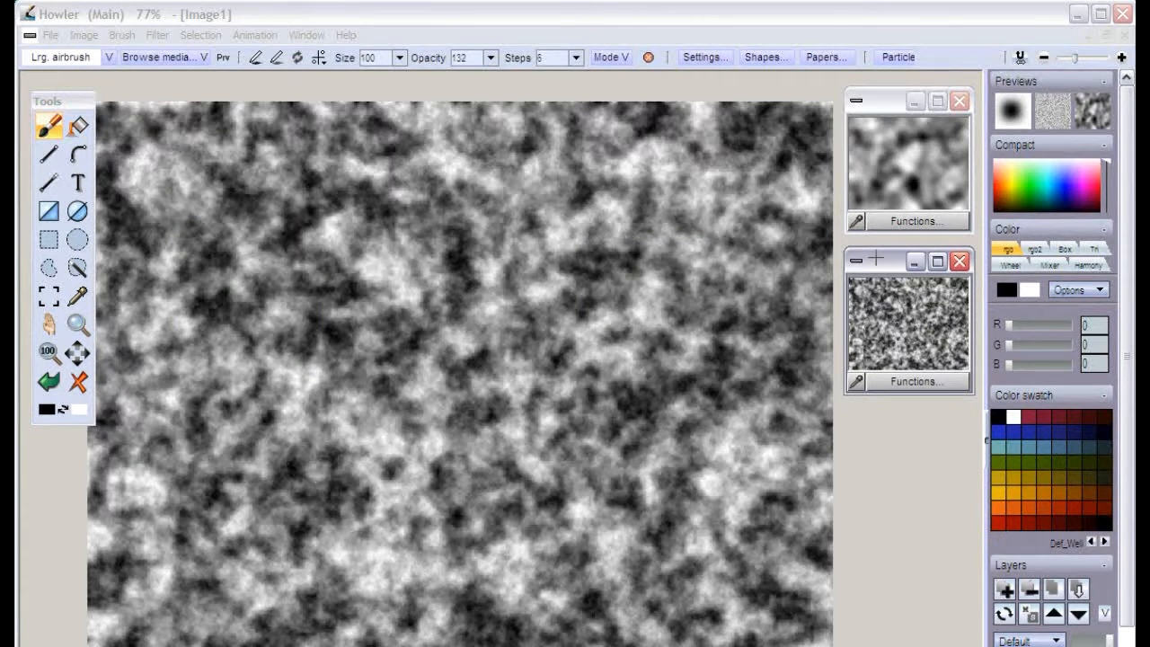
left_click(914, 142)
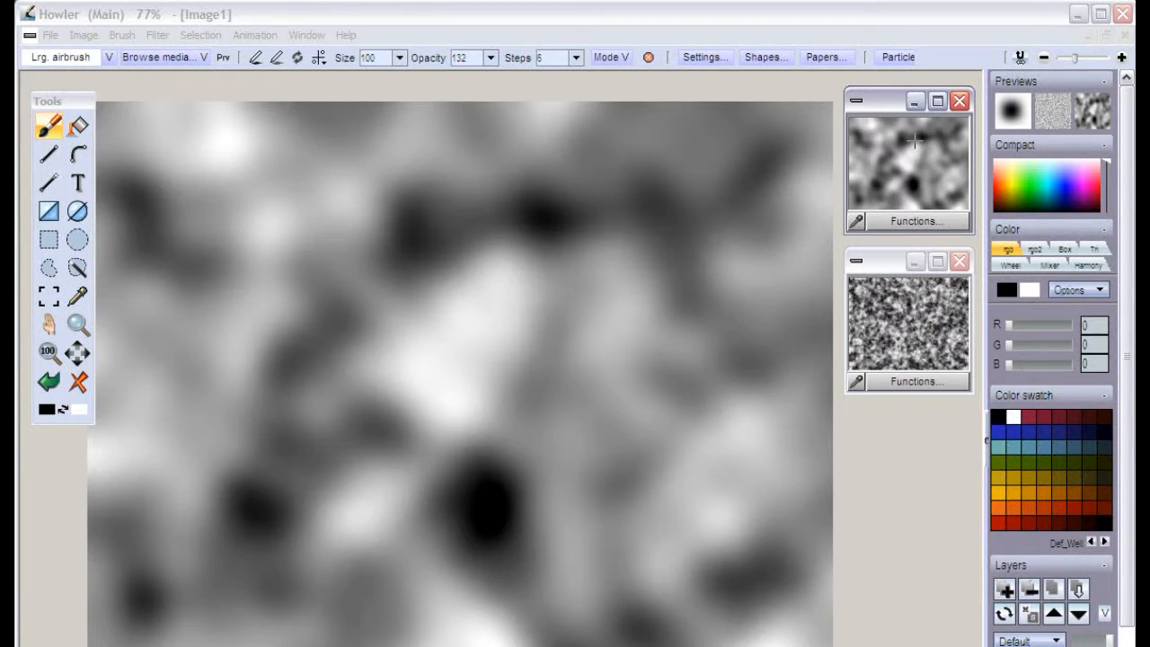
Bring the stored plasma noise onto the canvas and add a new layer, with the layer thumbnails enlarged to the biggest size
left_click(891, 258)
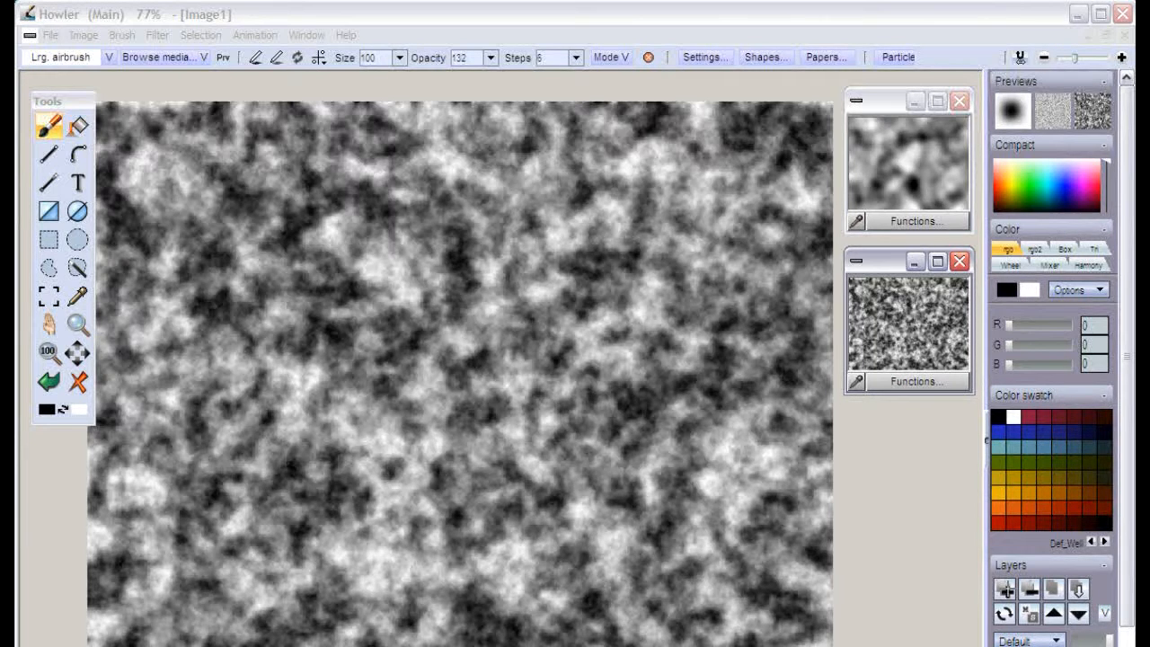
left_click(1005, 590)
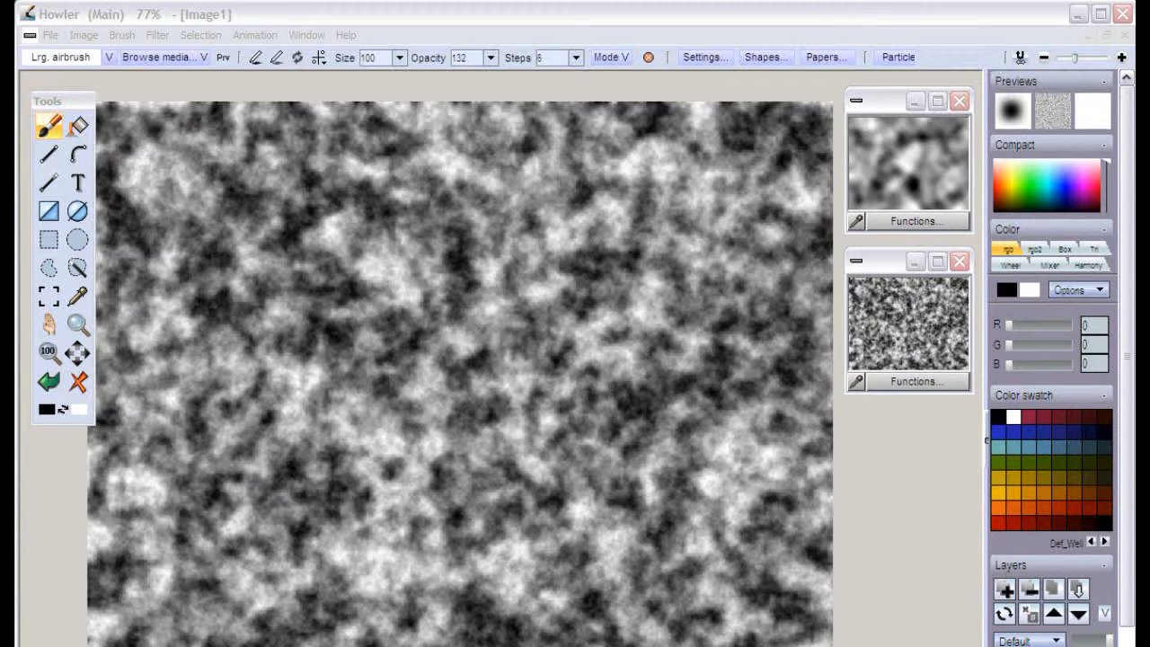
left_click_drag(1127, 595, 1127, 646)
left_click(1104, 503)
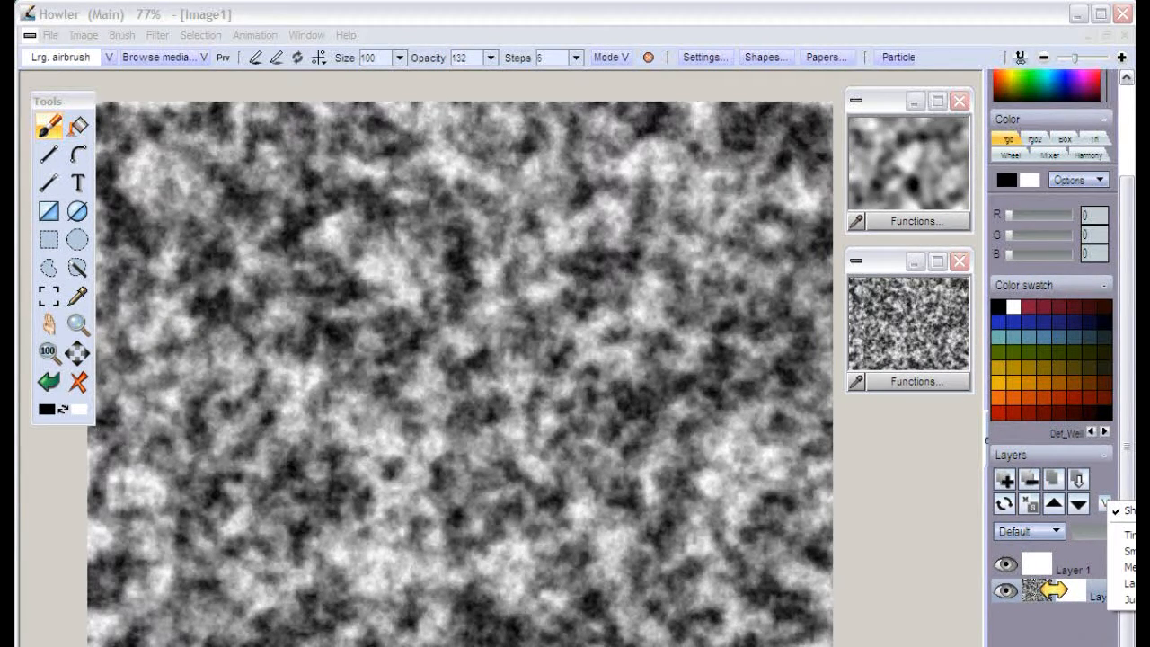
left_click(1125, 599)
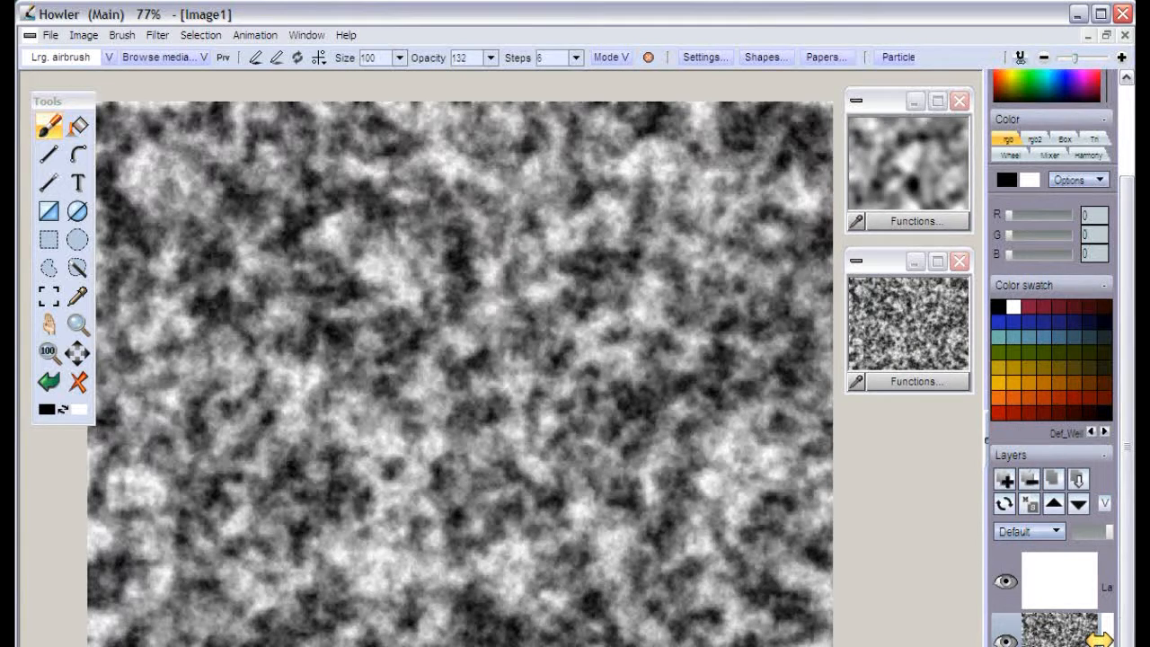
Load the stored blurred texture into the new layer and set that layer's blend mode to Screen
left_click(1033, 643)
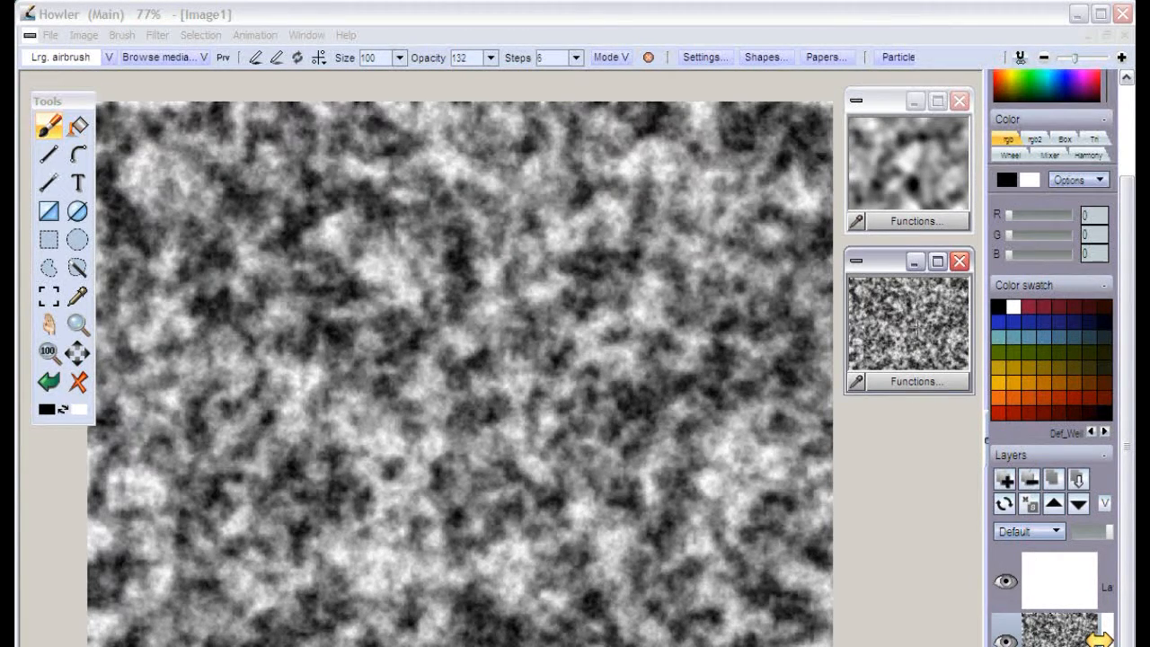
left_click(1098, 579)
left_click(909, 164)
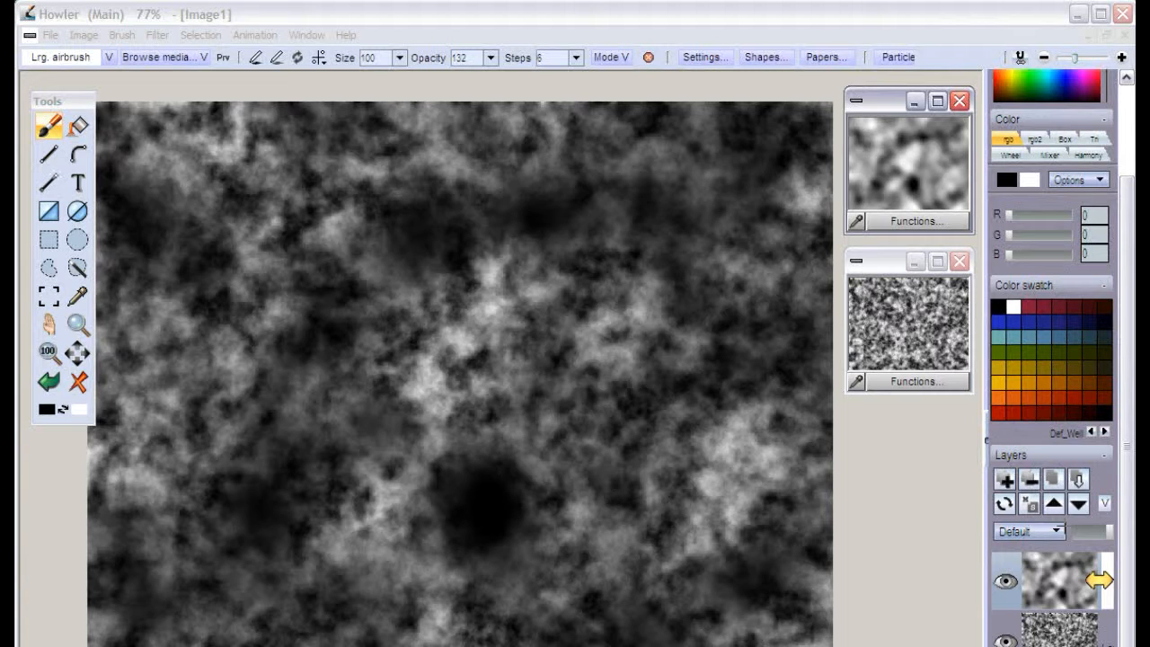
left_click(1057, 531)
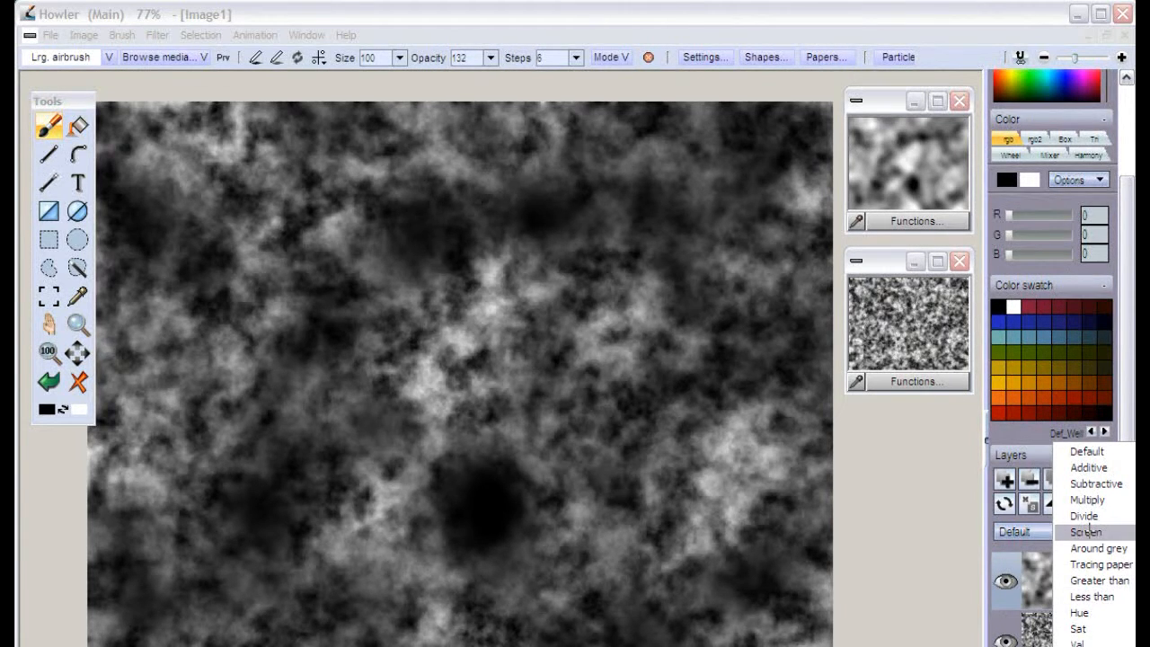
left_click(1086, 533)
mouse_move(1107, 532)
left_mouse_down()
mouse_move(1077, 531)
mouse_move(1104, 531)
left_mouse_up()
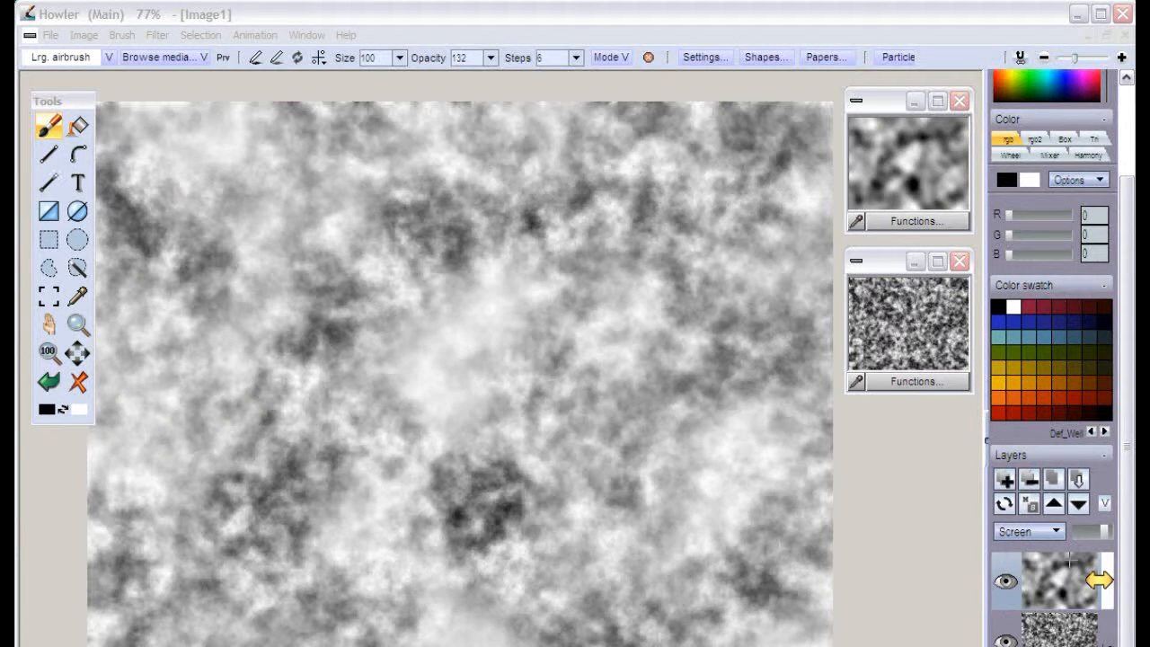
Hide and delete the blurred-texture layer above the plasma noise
left_click(1006, 581)
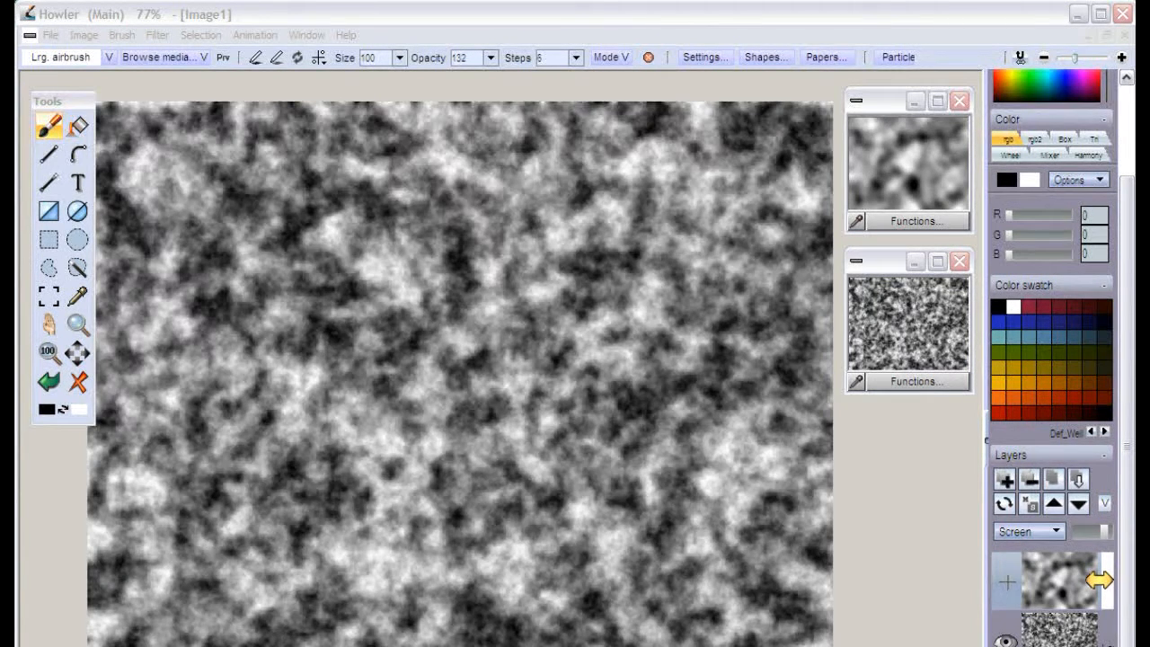
left_click(1029, 478)
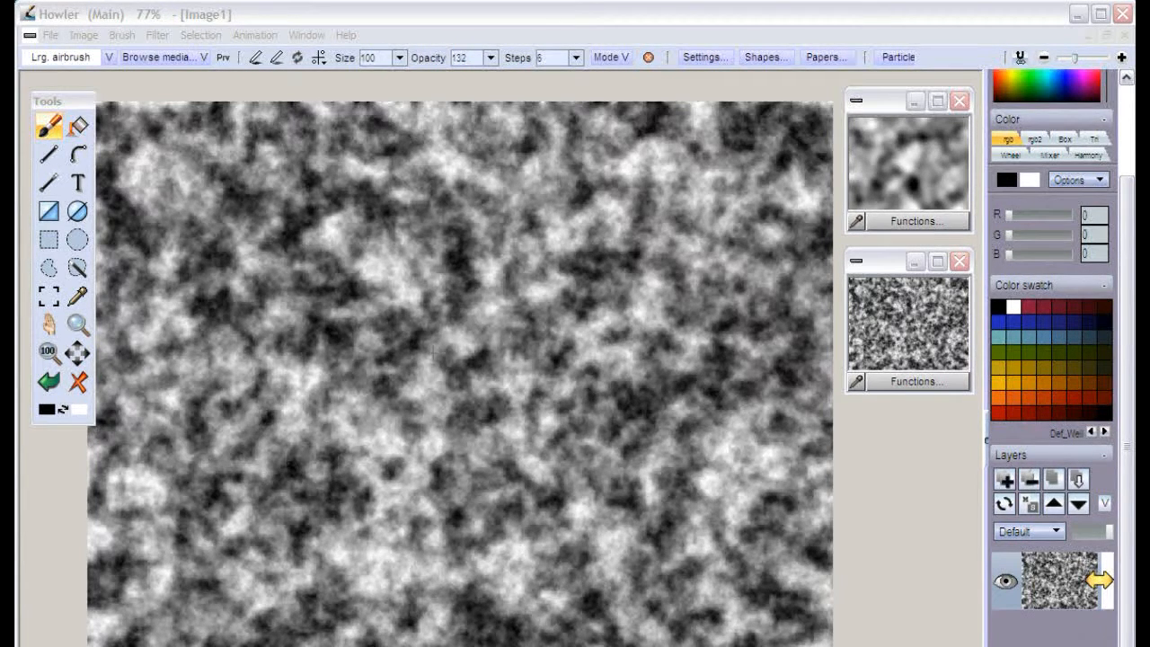
Switch to the swap buffer and load the stored blurred texture into it
left_click(1127, 129)
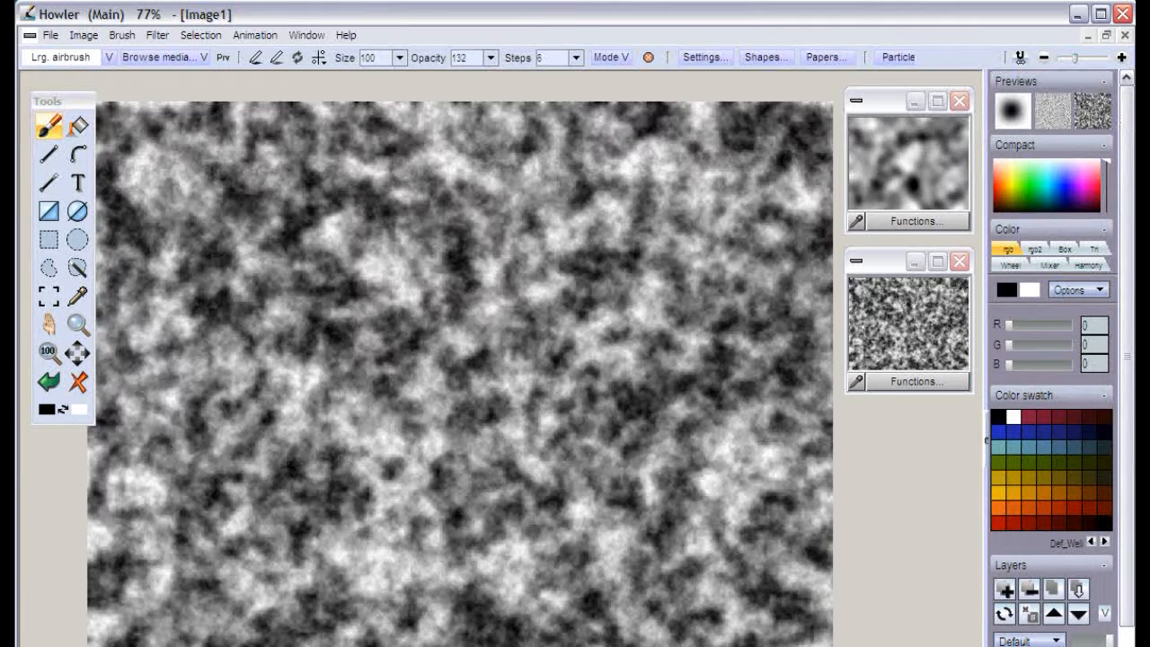
left_click(1090, 112)
left_click(1091, 113)
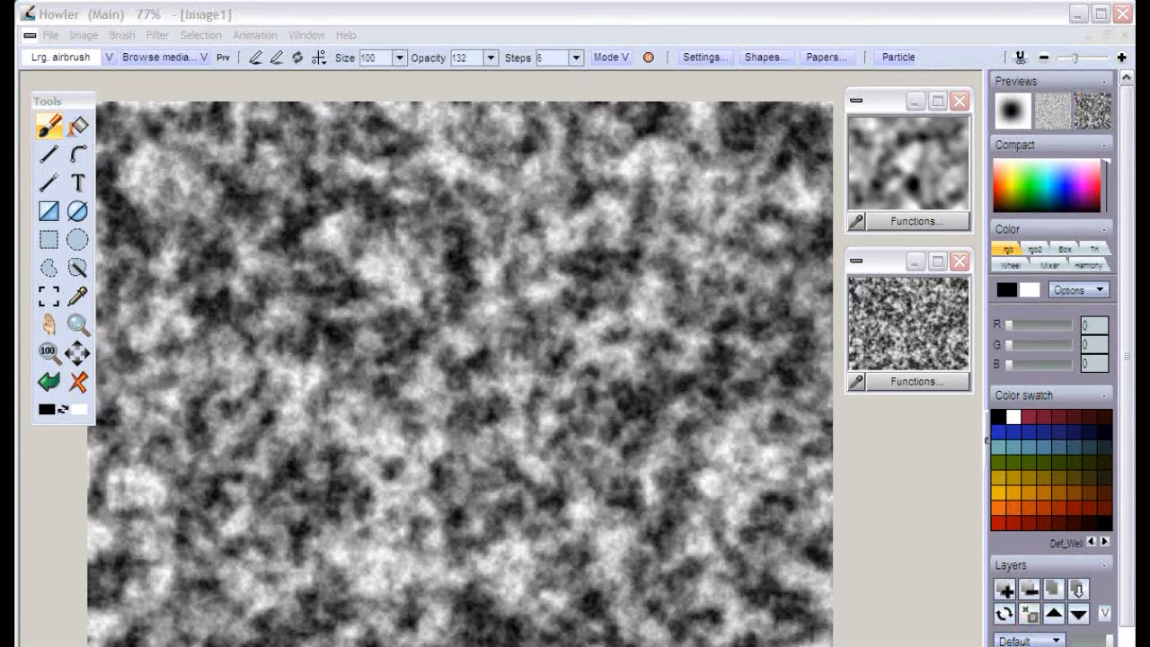
left_click(83, 35)
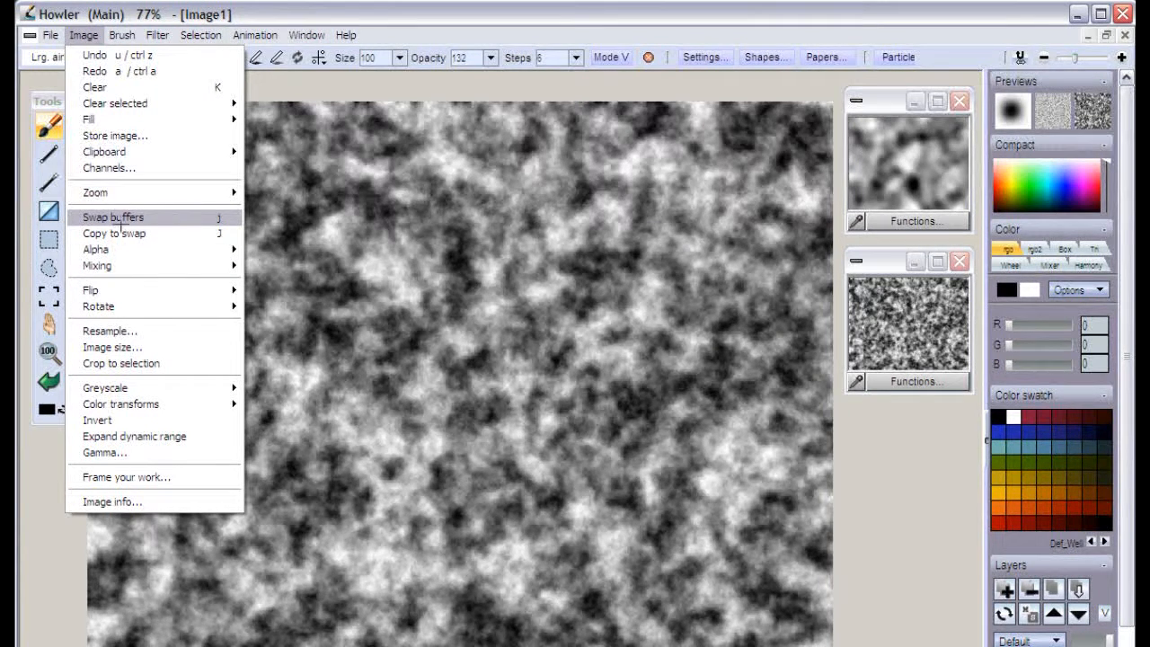
left_click(186, 216)
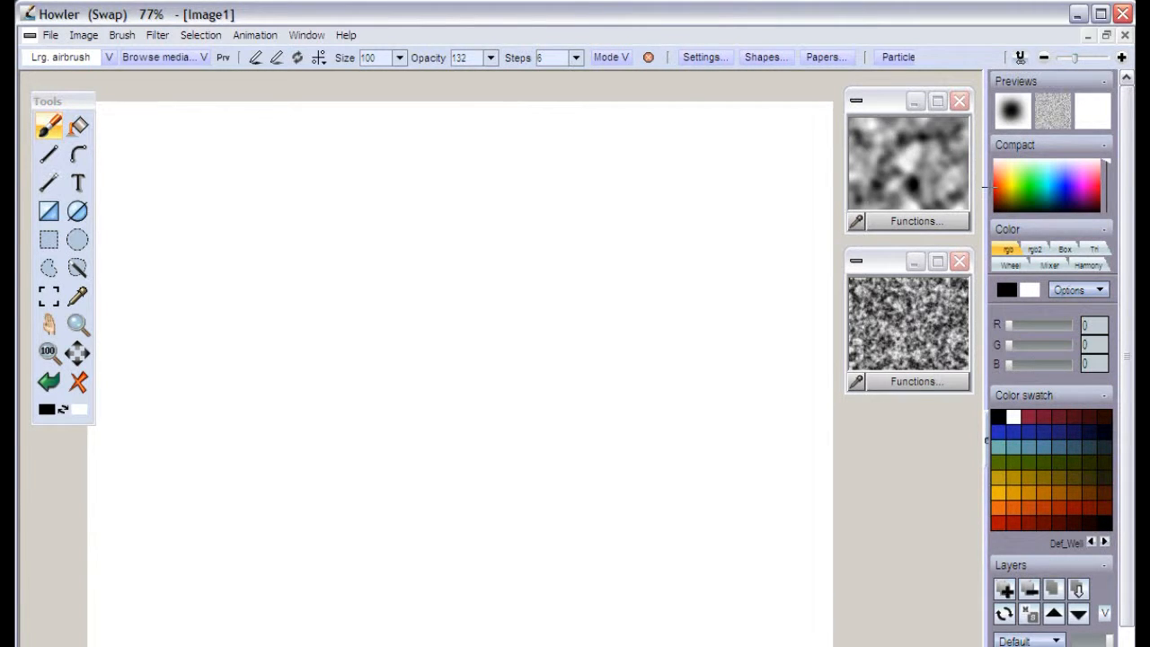
left_click(909, 155)
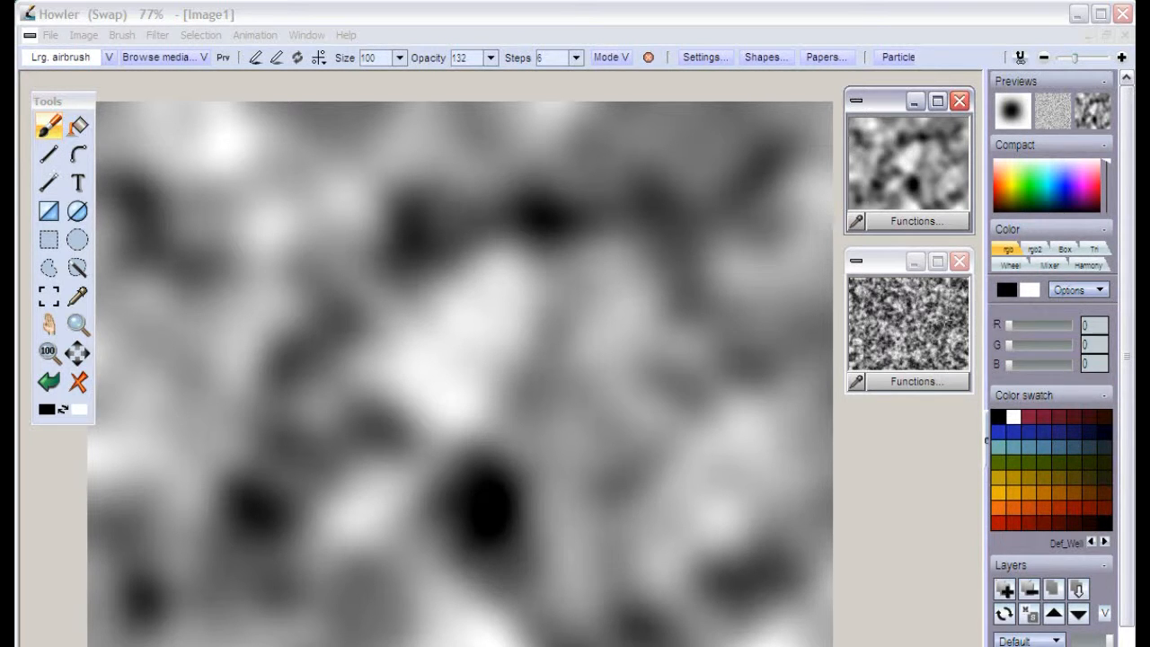
Enable swap mixing of the blurred texture with the plasma noise and set its blend mode to Screen
left_click(1094, 100)
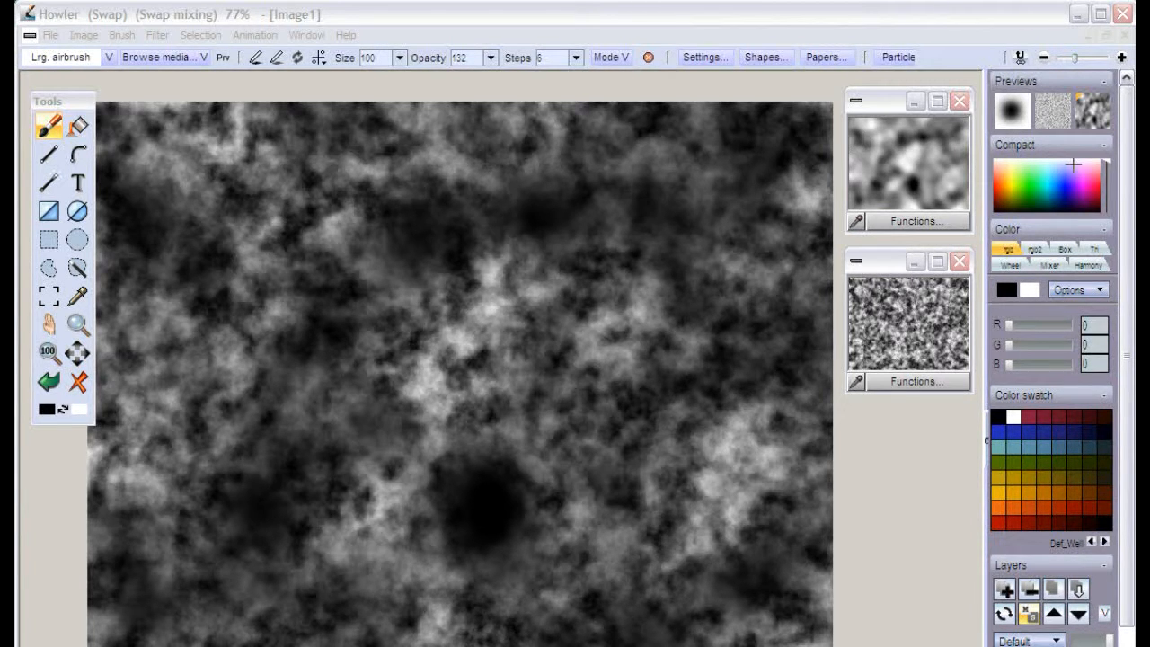
left_click(1088, 103)
left_click(1088, 102)
right_click(1088, 102)
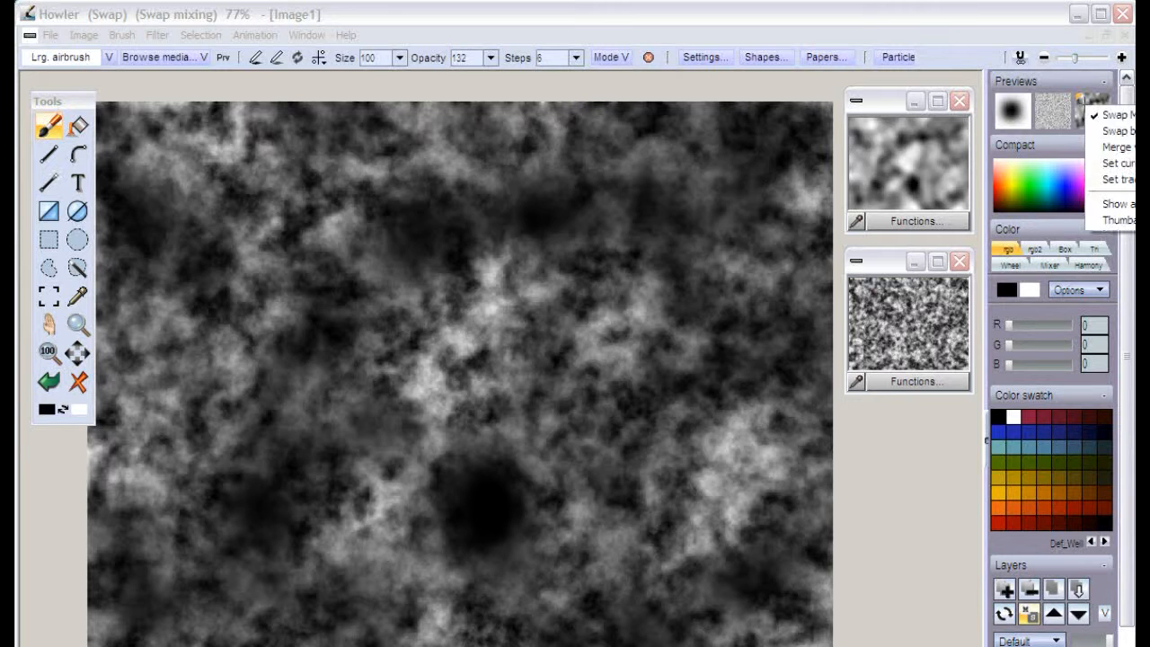
mouse_move(1116, 163)
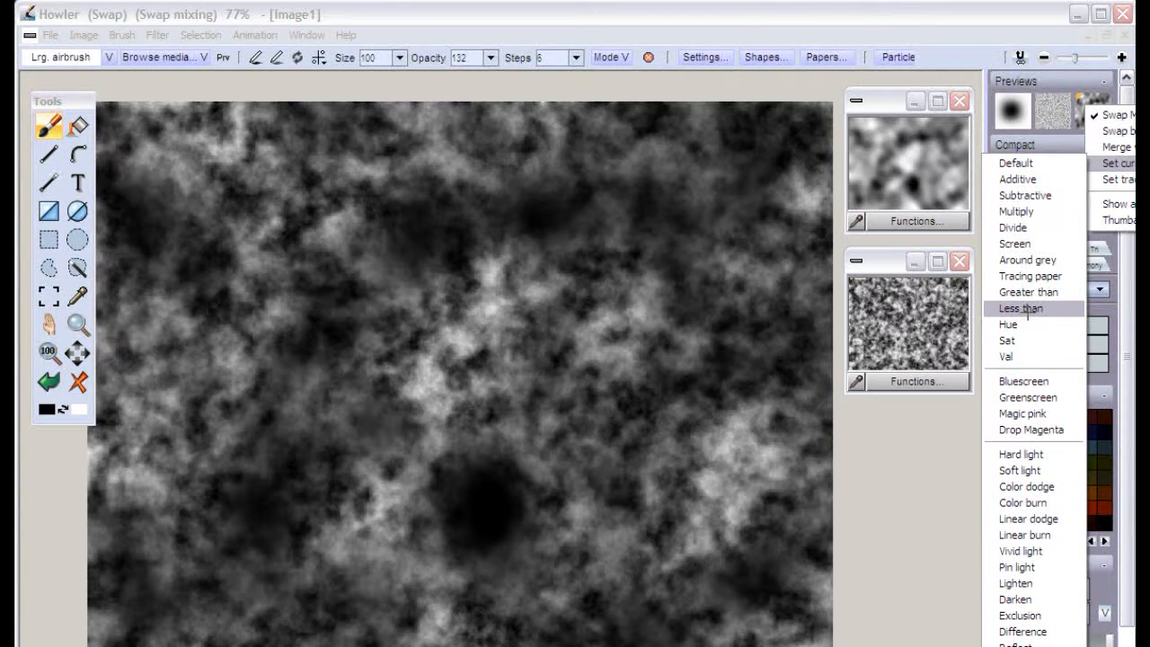
left_click(1042, 243)
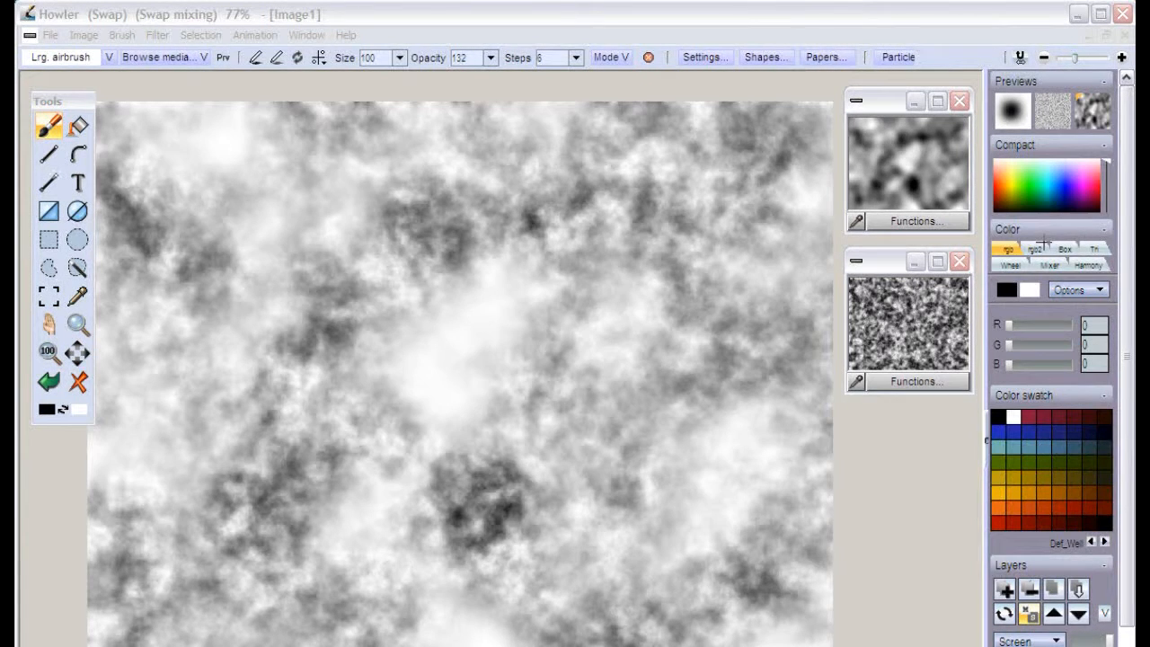
Try the Darken blend mode for the mix of the two buffers
right_click(1090, 112)
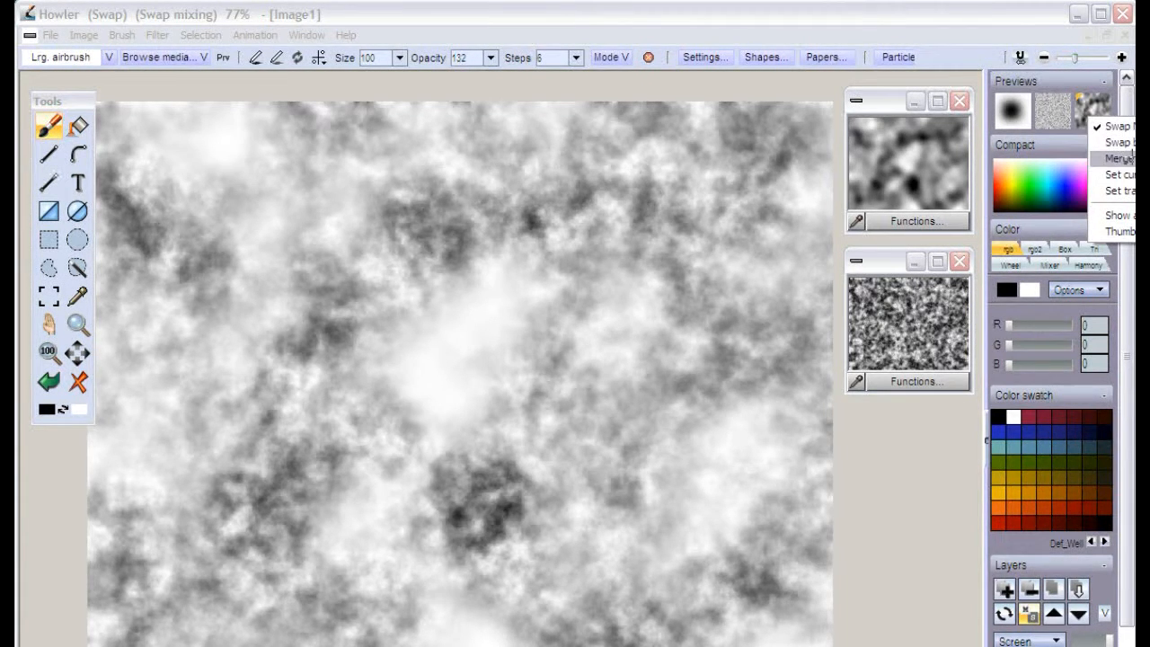
mouse_move(1121, 173)
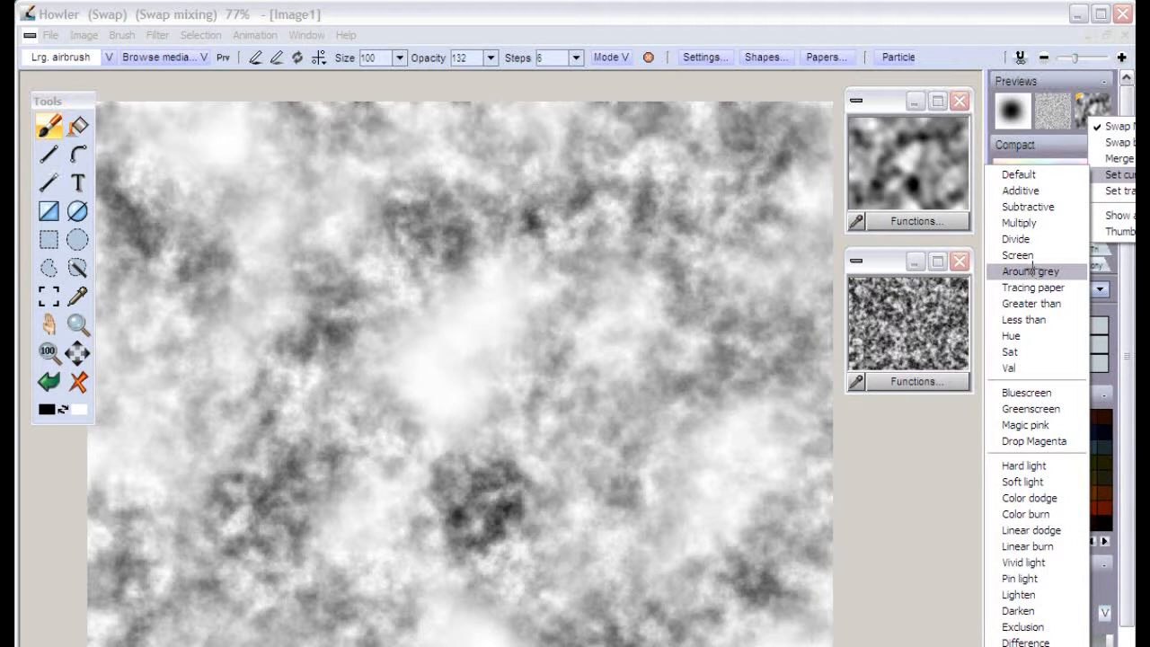
left_click(1045, 609)
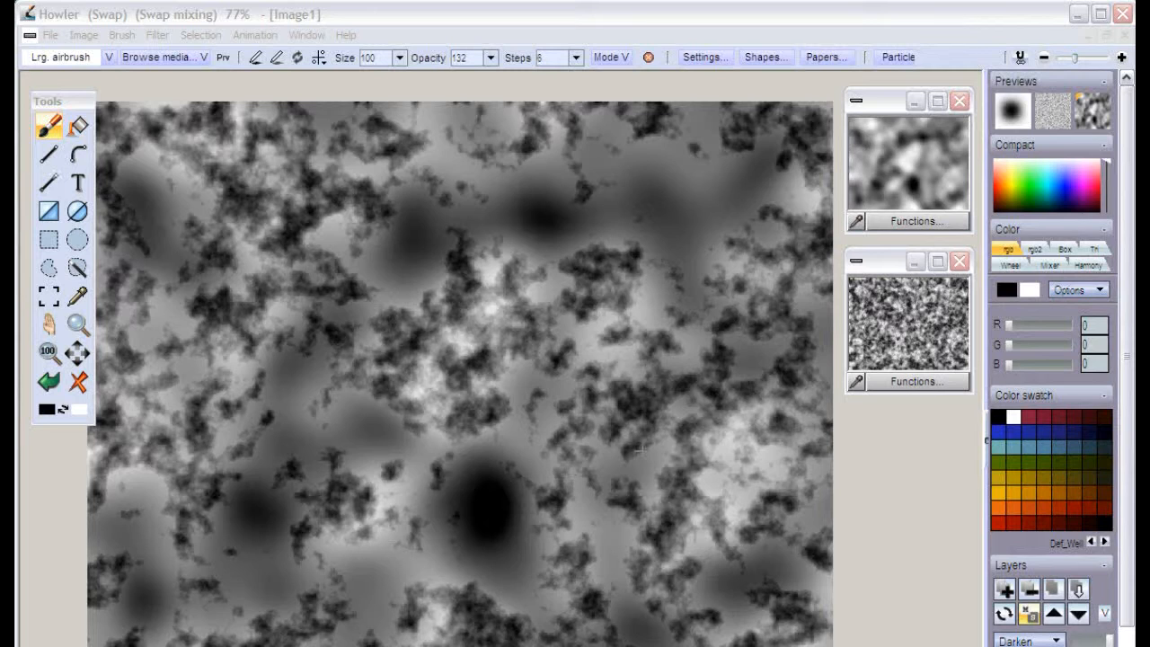
Set the swap mixing mode to Multiply and merge the plasma noise into the blurred texture
right_click(1092, 109)
mouse_move(1127, 166)
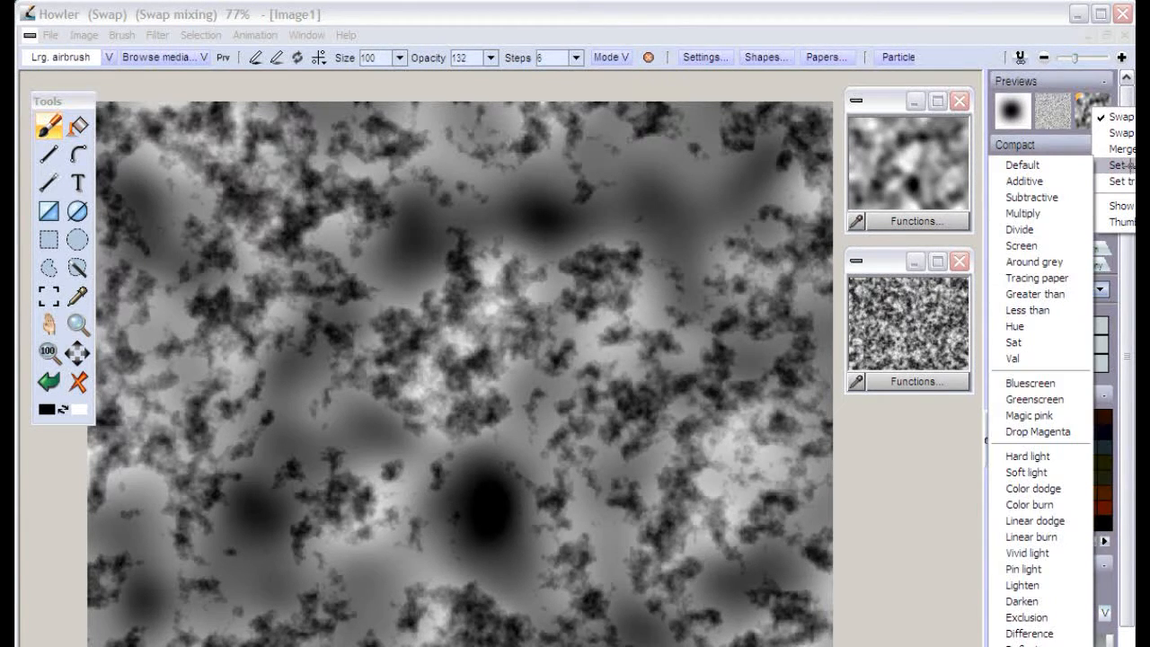
left_click(1044, 213)
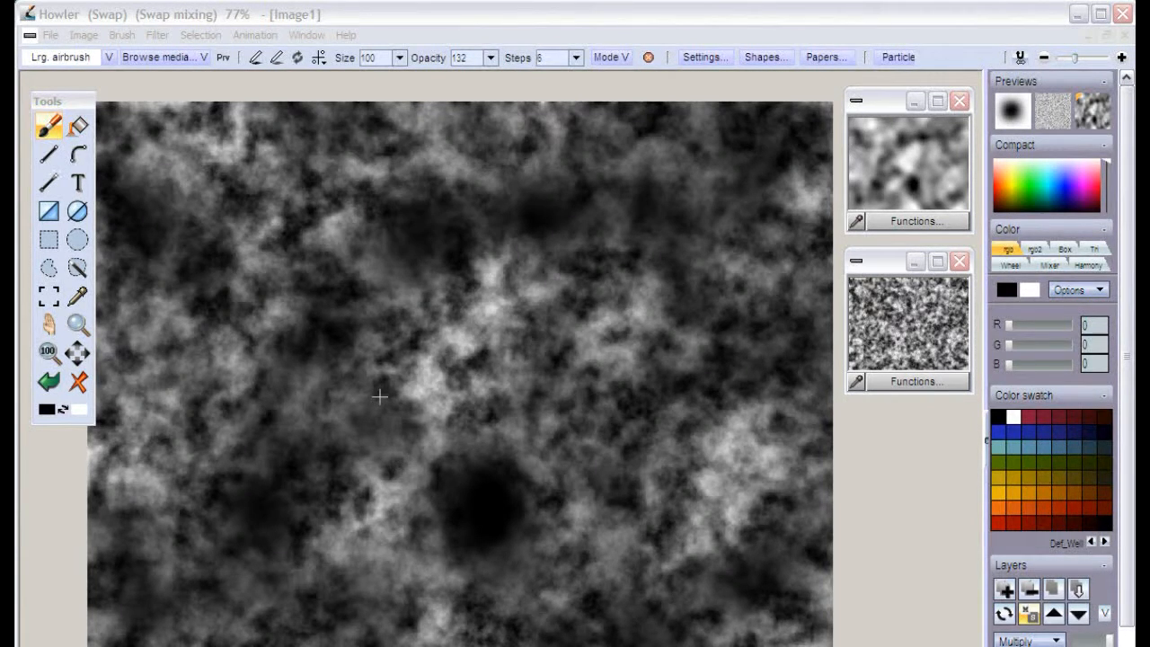
right_click(1094, 106)
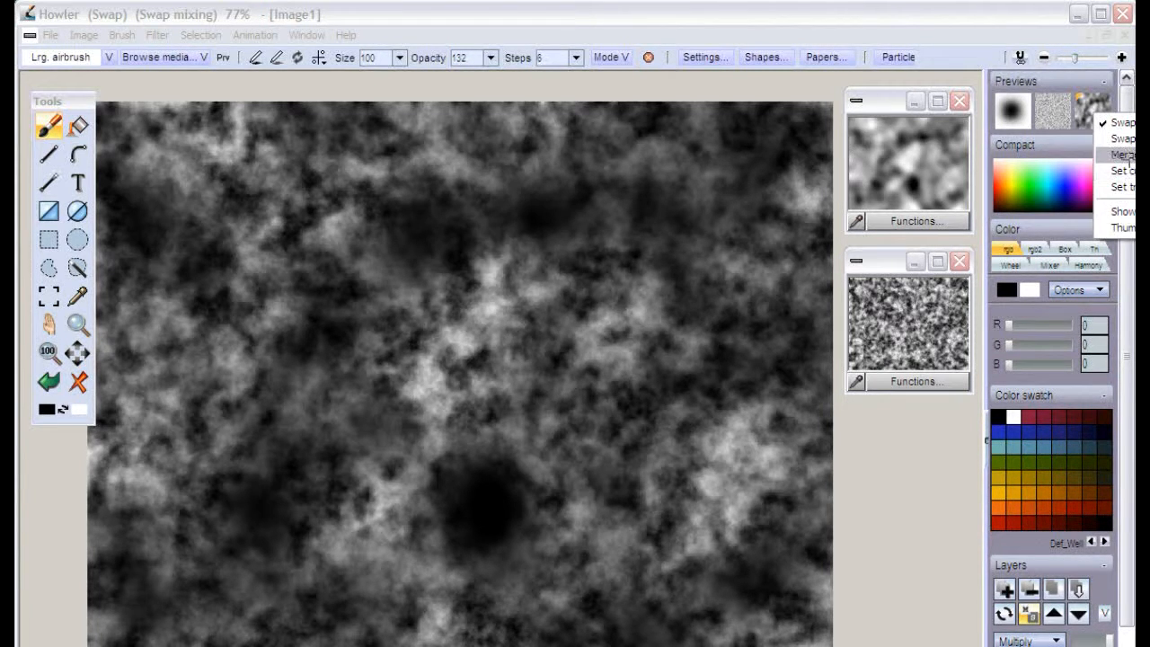
left_click(1122, 155)
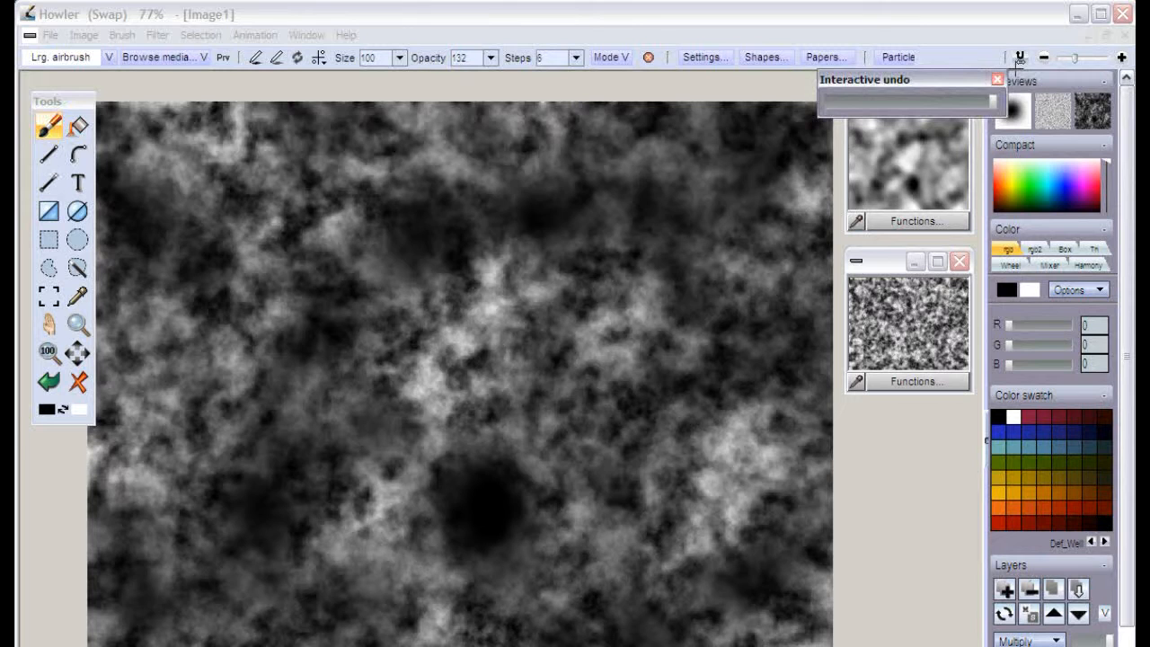
Fade the merge back to about half strength with the interactive undo
mouse_move(993, 101)
left_mouse_down()
mouse_move(795, 103)
mouse_move(992, 102)
left_mouse_up()
left_click_drag(990, 101, 905, 88)
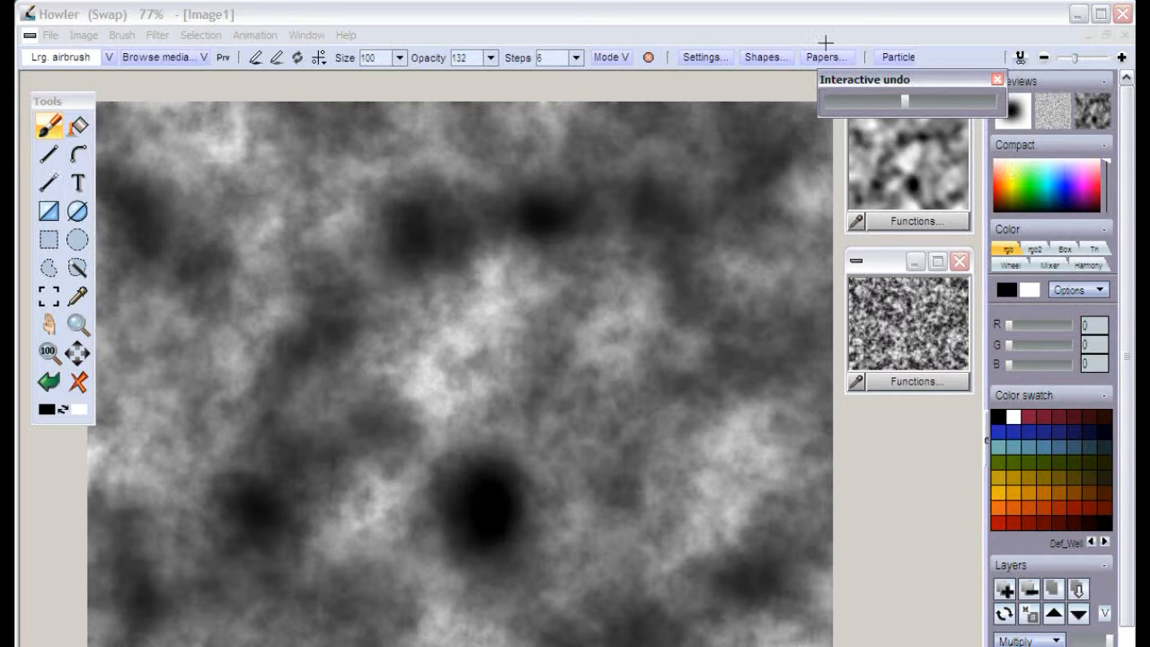
left_click(998, 79)
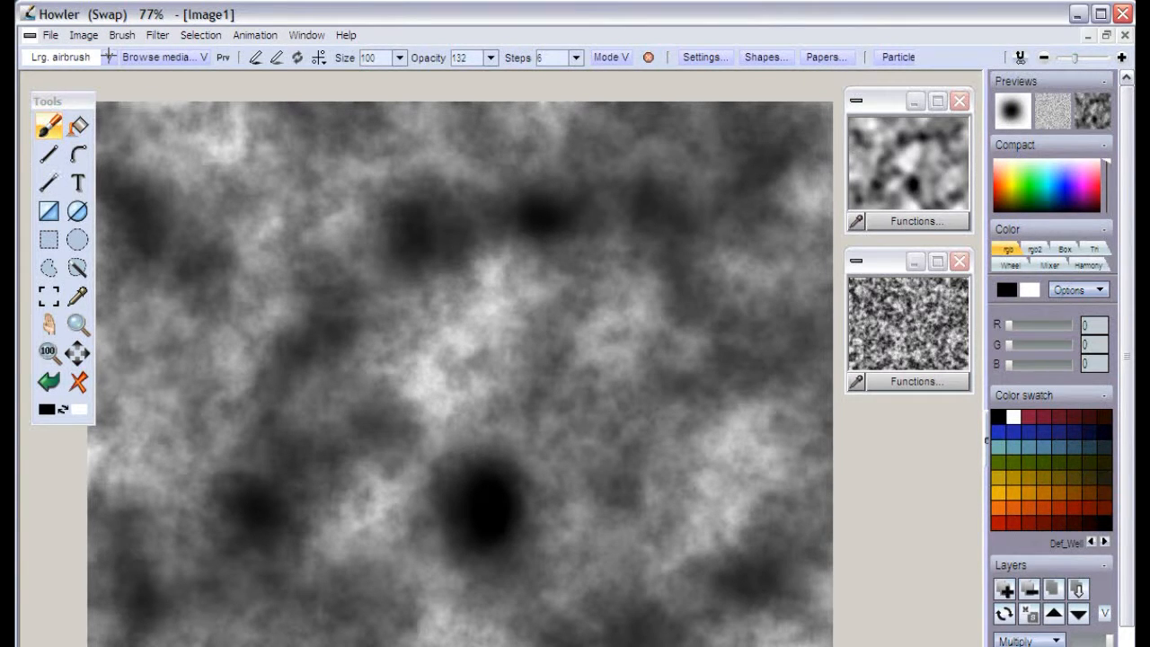
Store the mixed texture as an image and place its thumbnail beneath the stored plasma noise
left_click(83, 35)
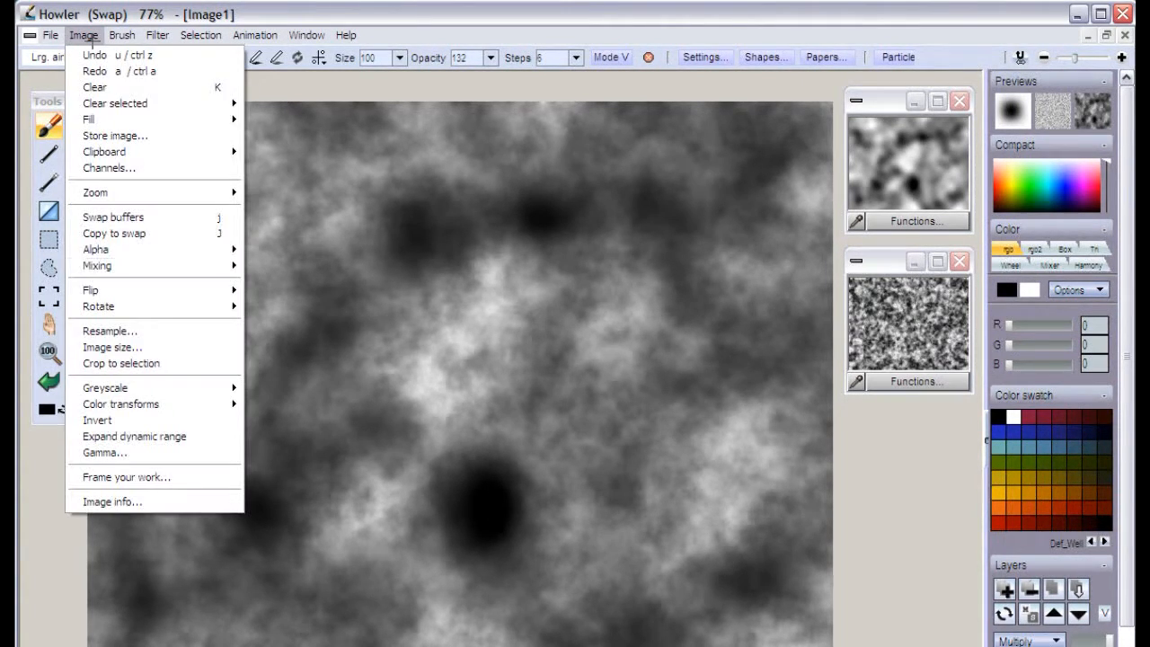
left_click(117, 135)
left_click_drag(74, 40, 878, 414)
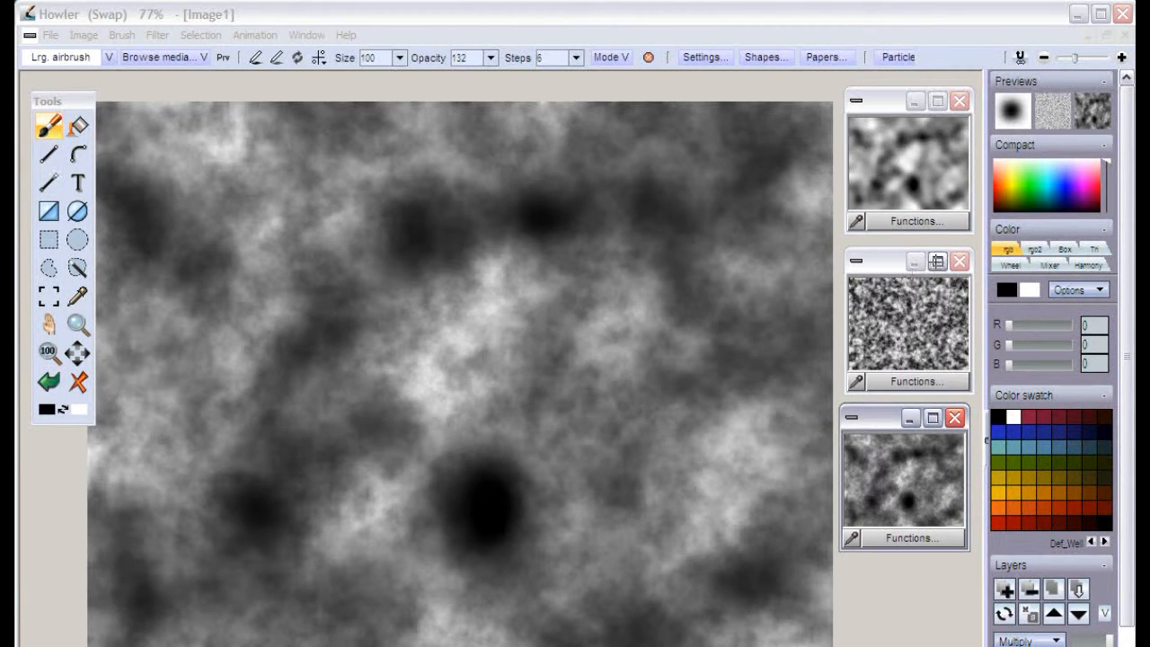
Close the stored blurred texture and plasma noise, and move the mixed texture's thumbnail up beside the canvas's upper edge
left_click(960, 261)
left_click(960, 101)
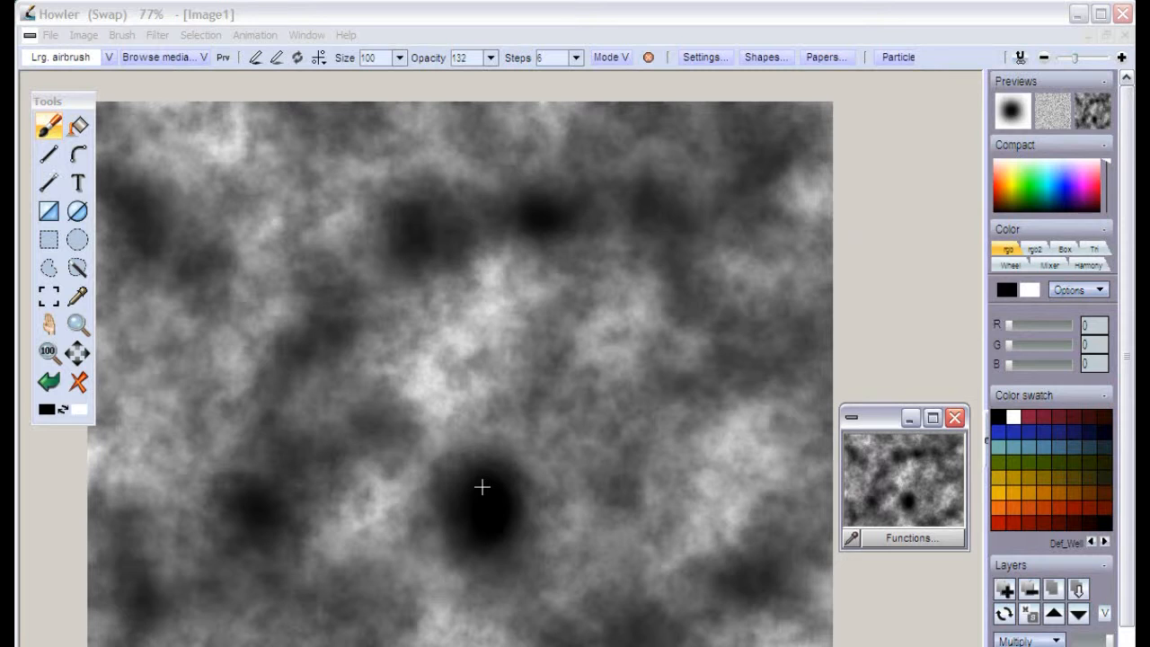
left_click_drag(881, 412, 887, 116)
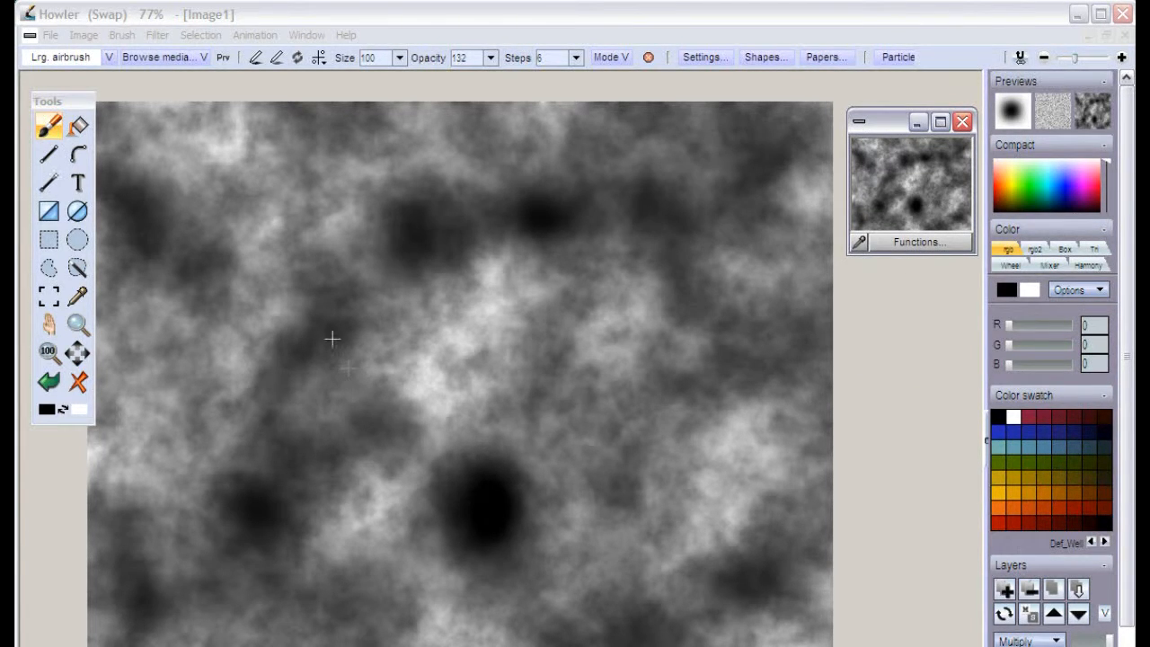
Try the Lighting tool on the mixed texture with the light moved near the preview's upper edge, then cancel it
left_click(159, 35)
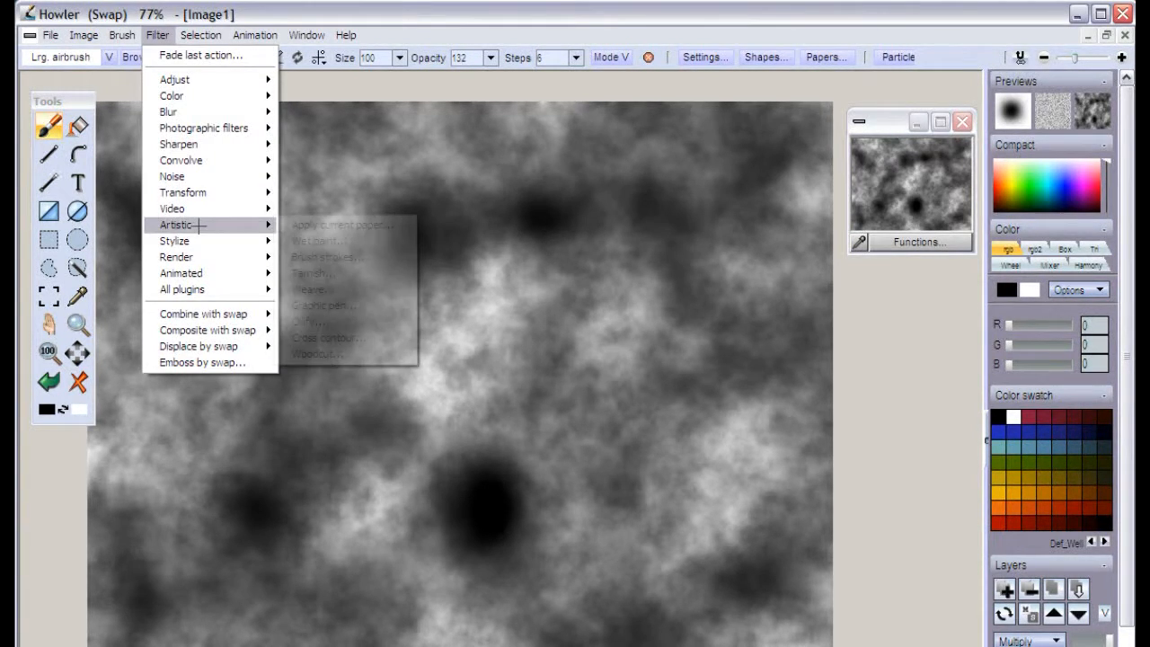
mouse_move(198, 241)
left_click(323, 241)
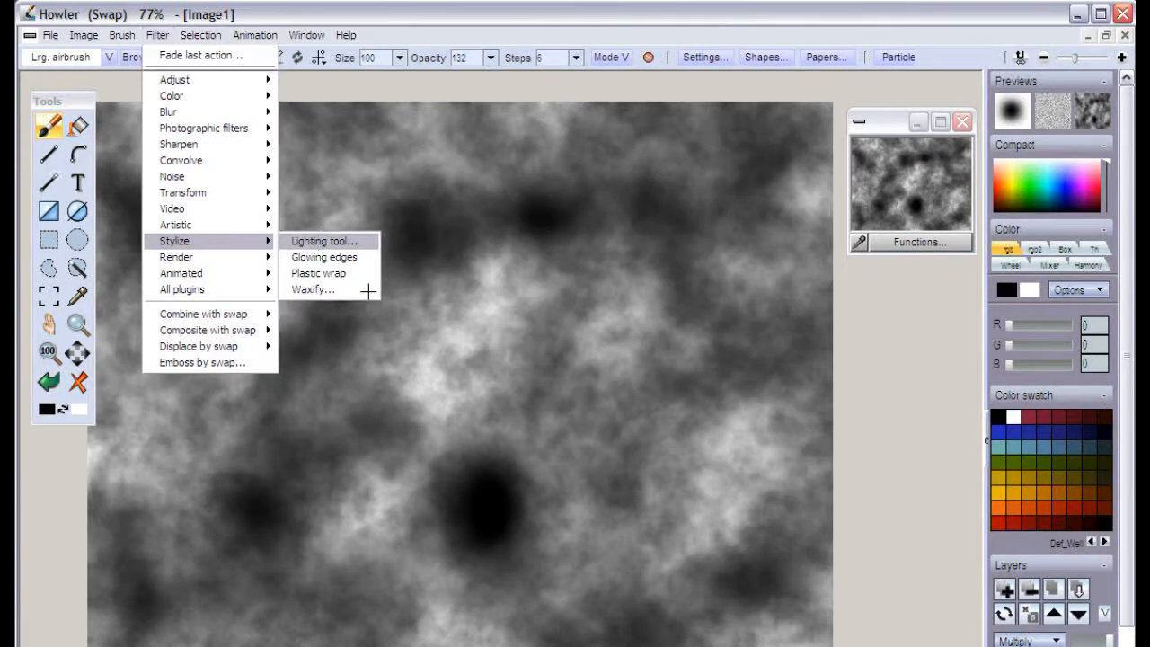
left_click_drag(292, 148, 649, 426)
mouse_move(548, 482)
left_mouse_down()
mouse_move(588, 501)
mouse_move(579, 517)
mouse_move(666, 582)
mouse_move(639, 500)
mouse_move(718, 510)
mouse_move(628, 505)
mouse_move(596, 485)
left_mouse_up()
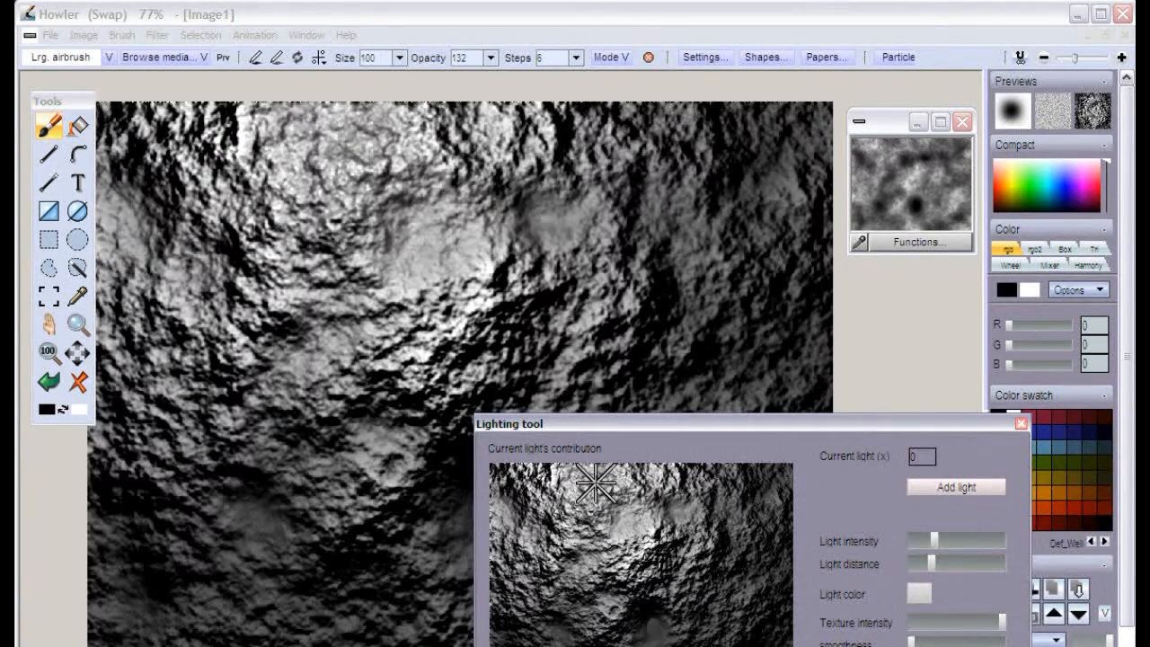
key("Escape")
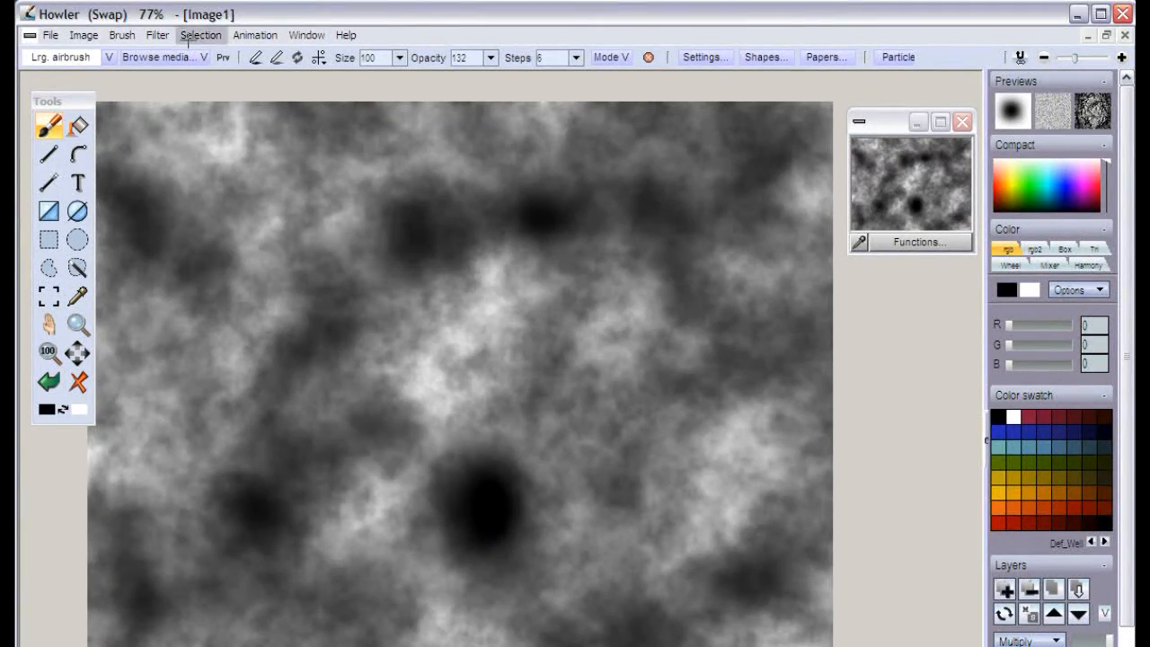
Try a 3D perspective tilt about the x axis on the mixed texture, comparing it with and without Repeating, and cancel it
left_click(157, 35)
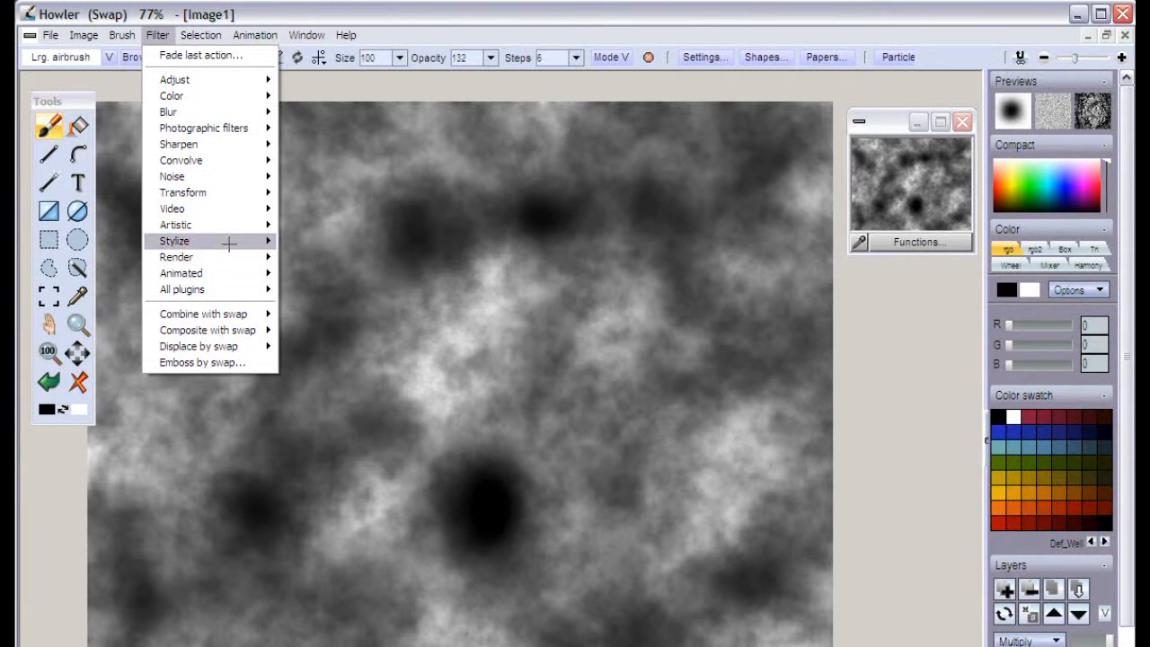
mouse_move(218, 192)
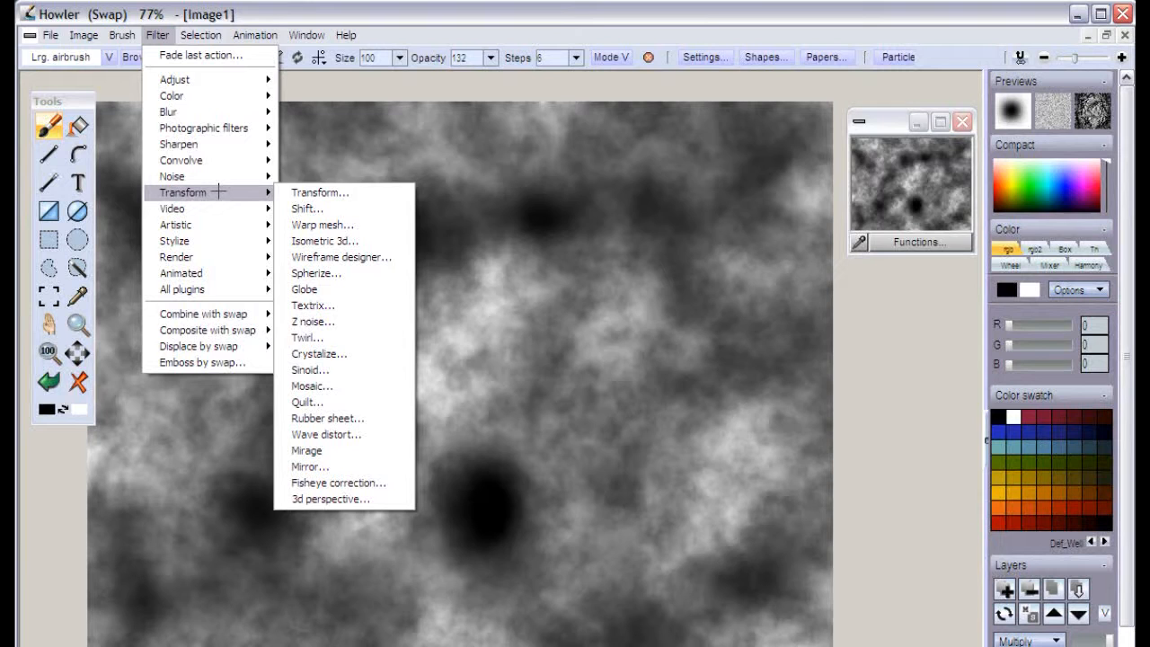
left_click(310, 498)
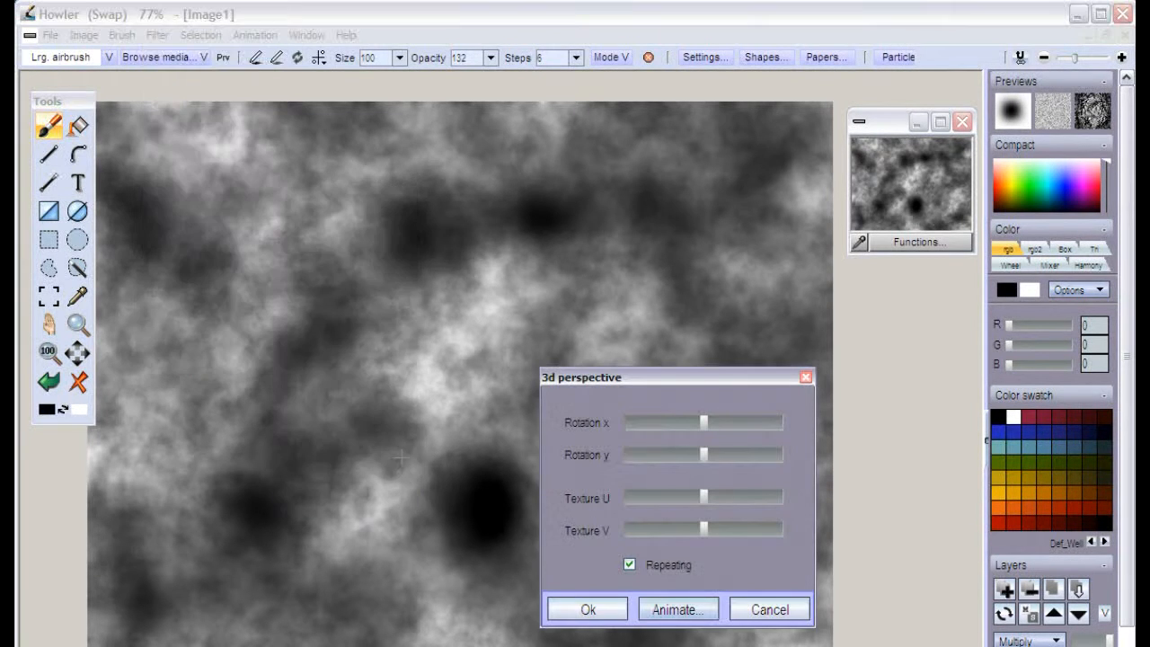
mouse_move(704, 423)
left_mouse_down()
mouse_move(731, 422)
mouse_move(708, 423)
left_mouse_up()
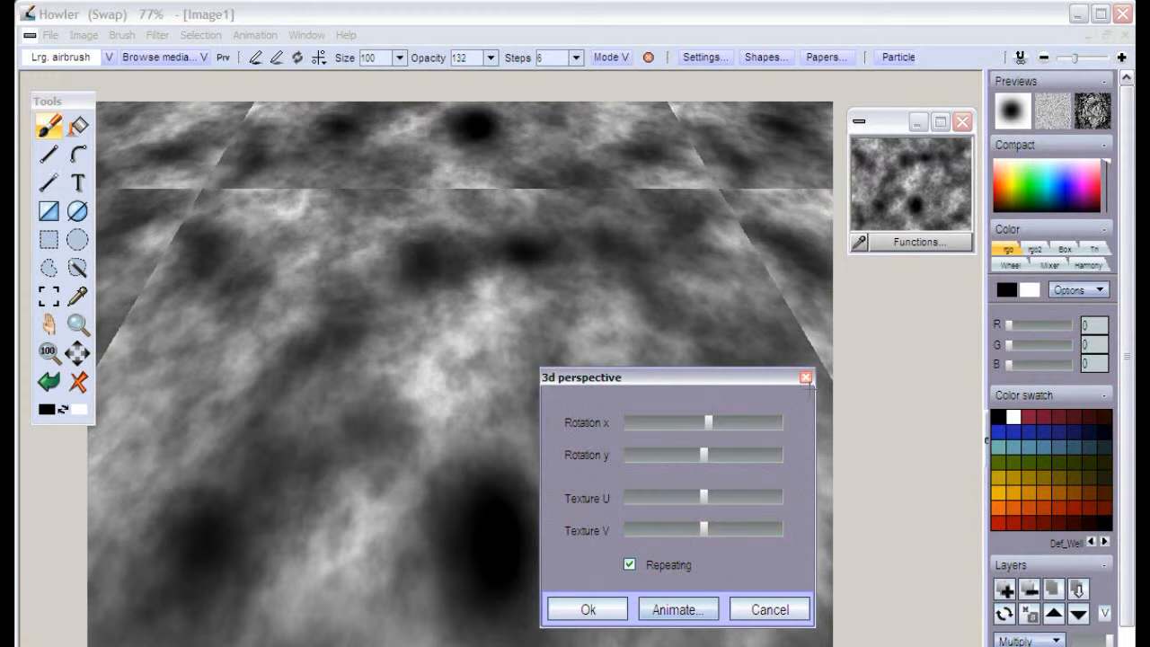
left_click(629, 564)
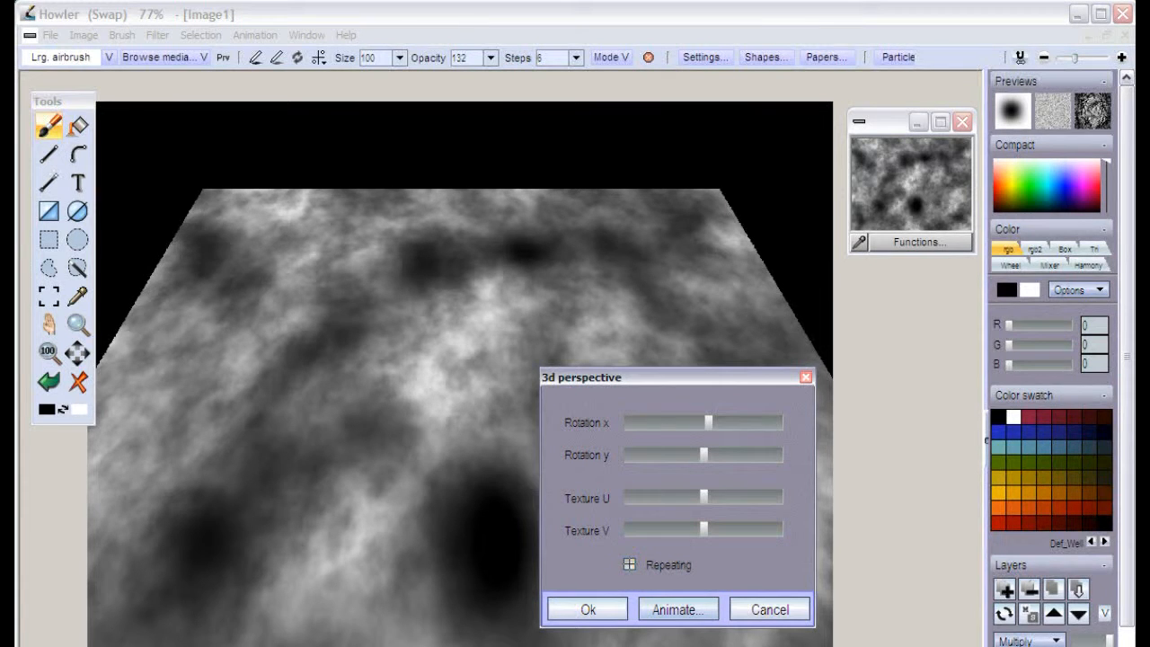
left_click(629, 564)
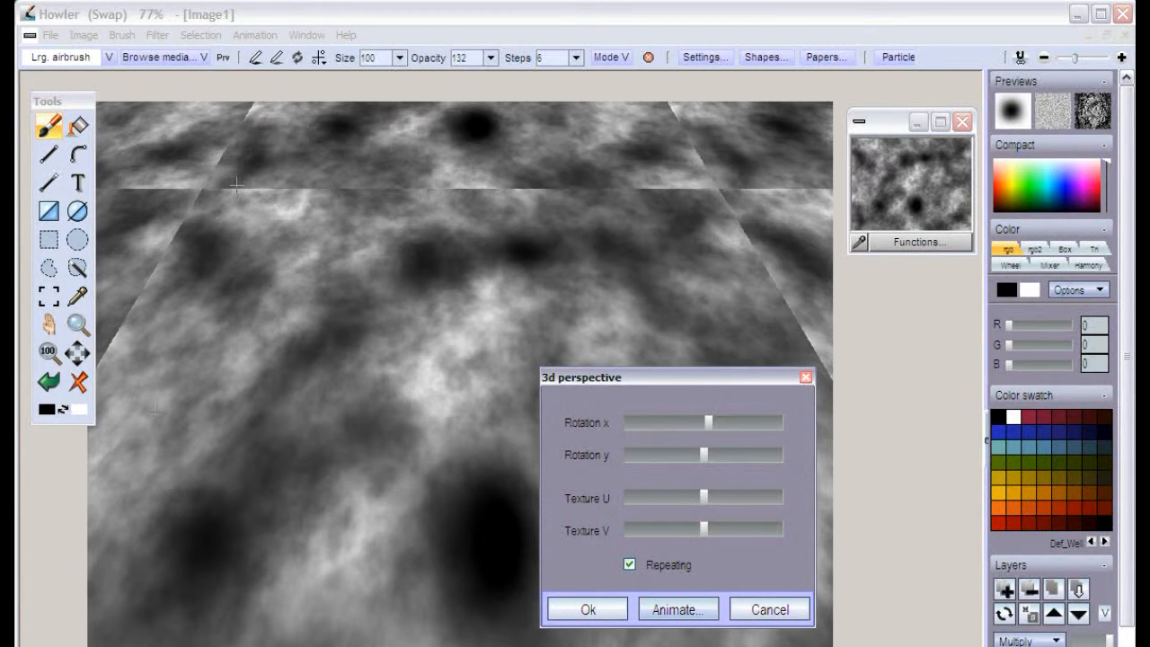
left_click_drag(709, 370, 835, 337)
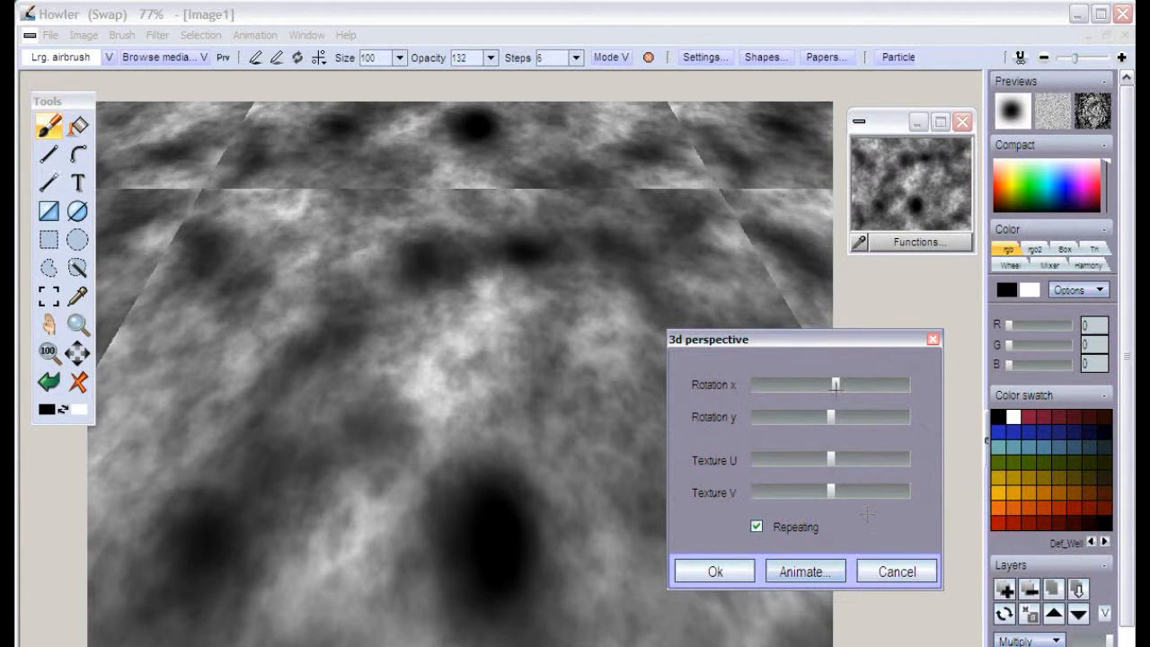
left_click(756, 527)
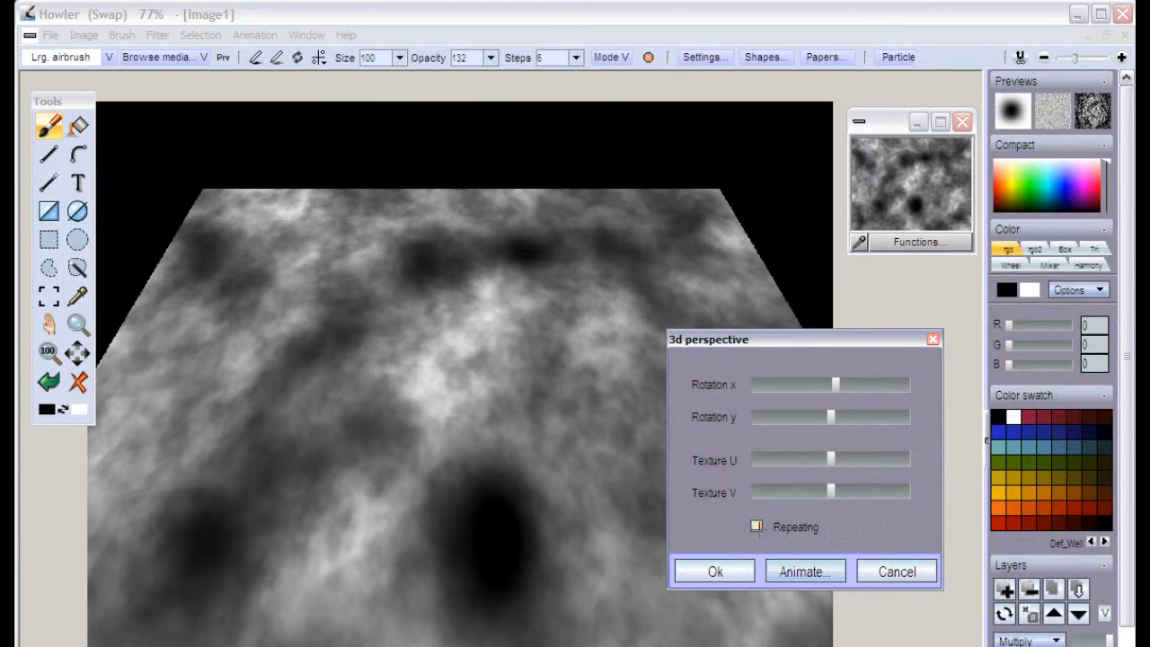
left_click(756, 527)
left_click_drag(835, 384, 835, 384)
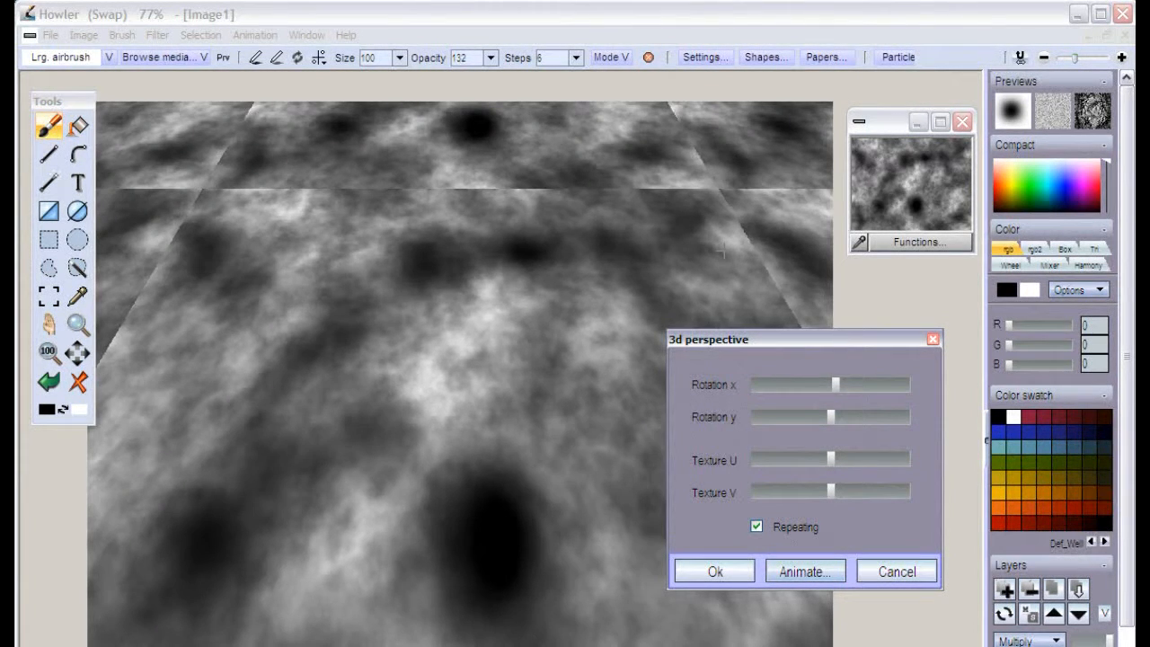
left_click(905, 575)
left_click(123, 38)
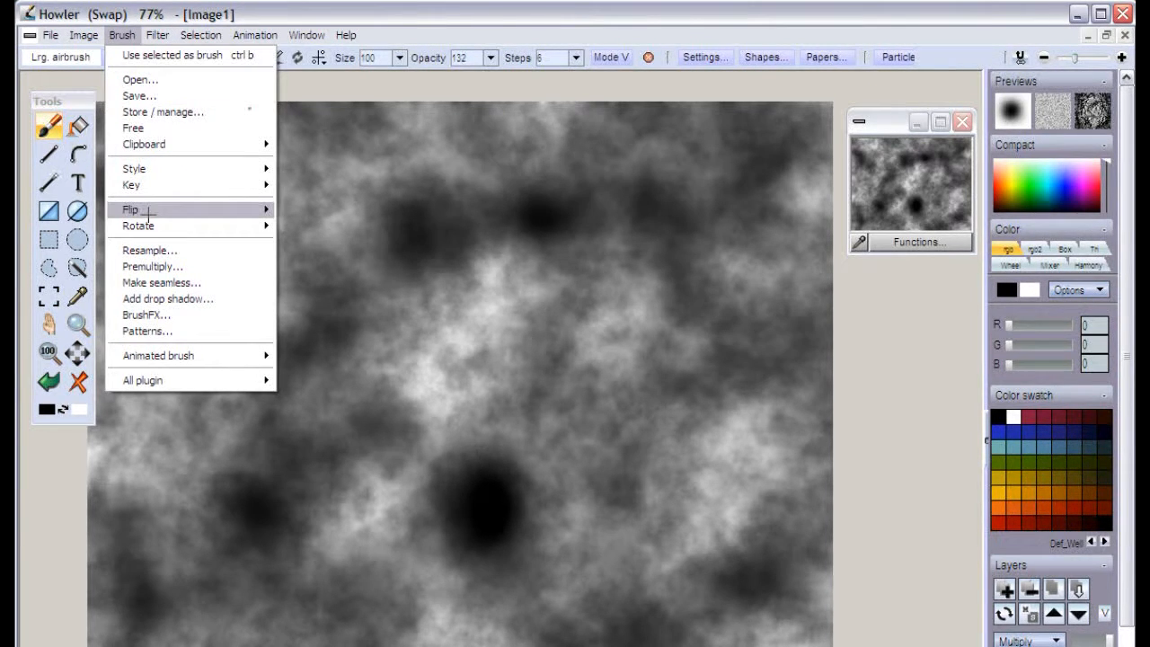
left_click(153, 286)
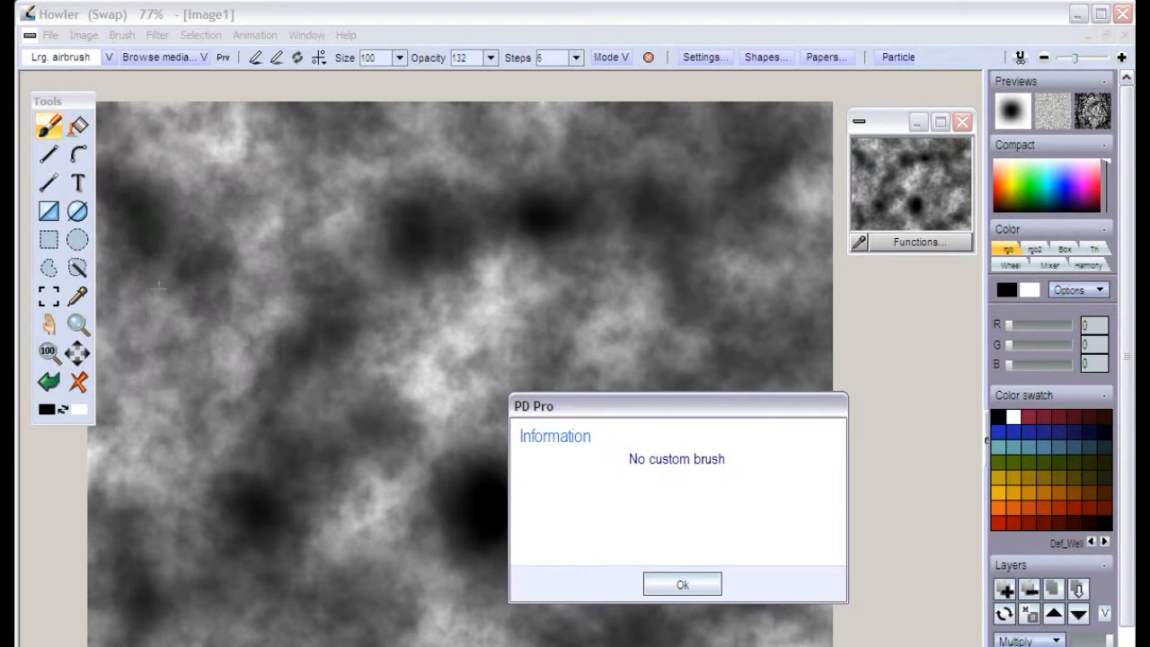
left_click(683, 584)
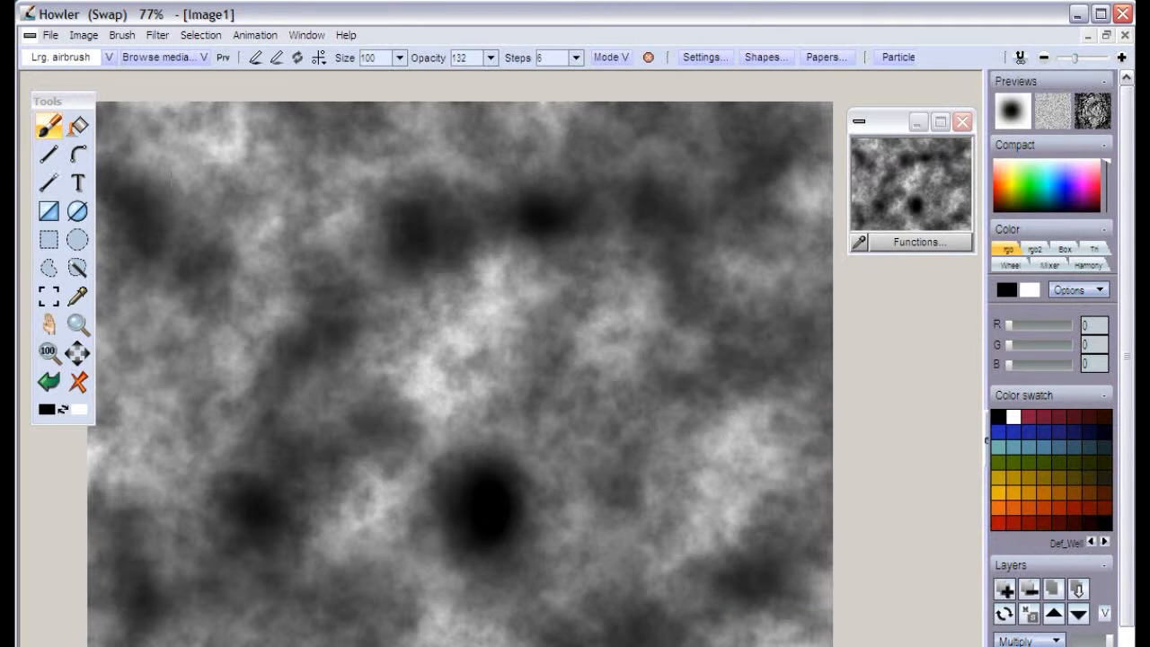
Turn the whole mixed texture into a custom brush and check it in the brush buffer
left_click(121, 35)
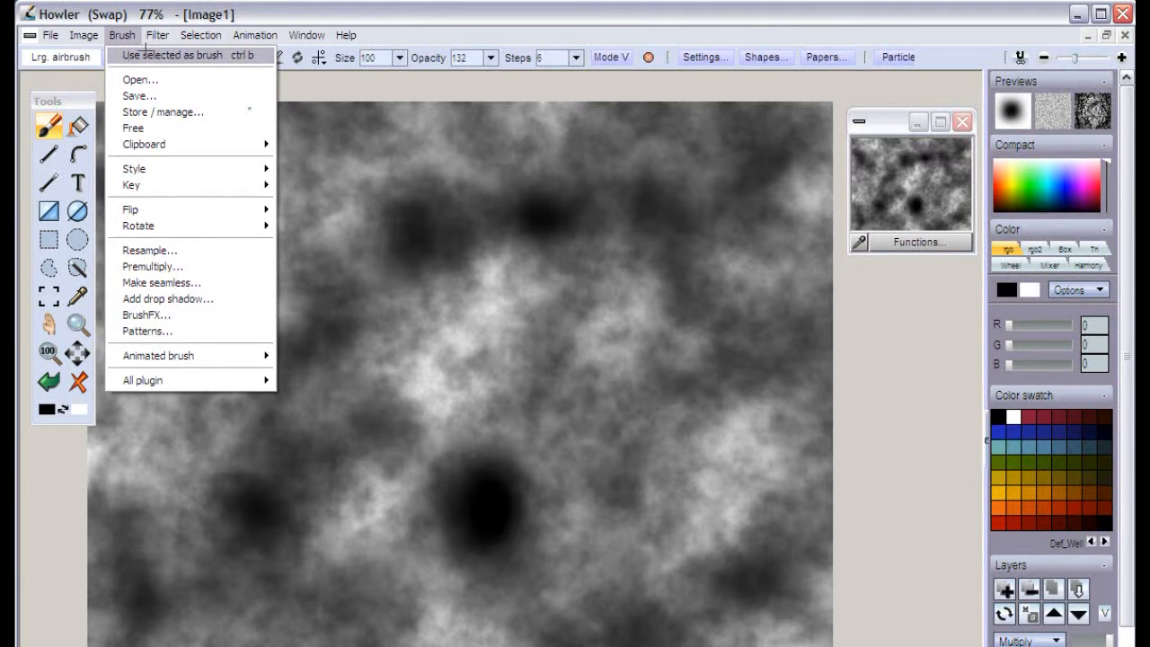
left_click(143, 54)
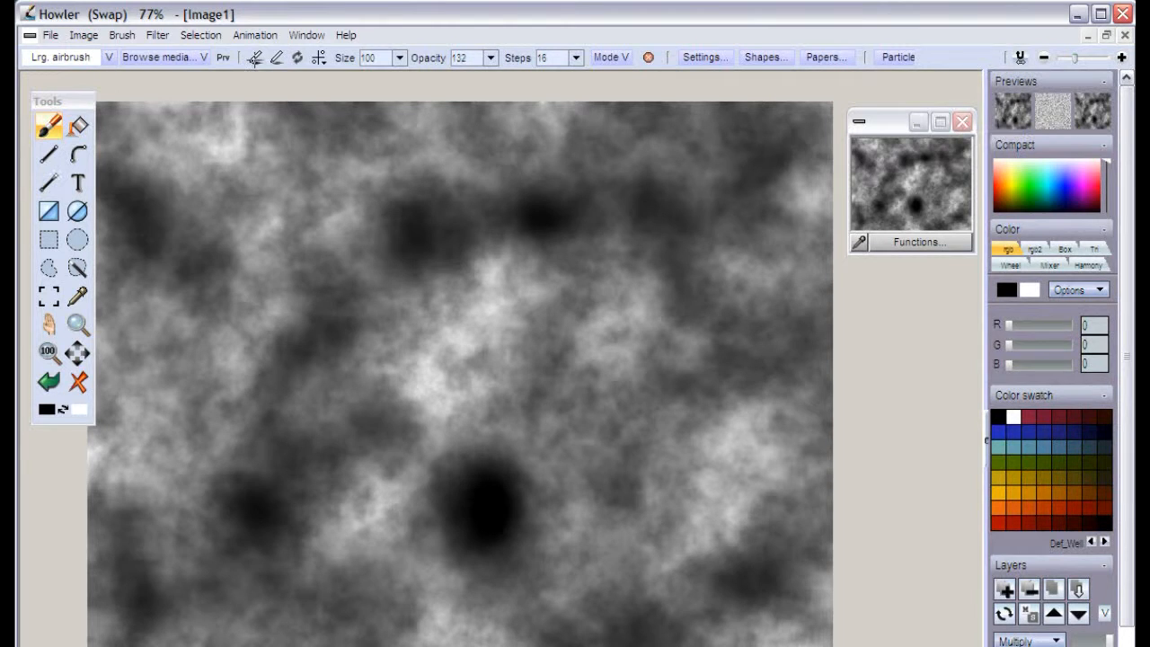
left_click(122, 35)
left_click(162, 115)
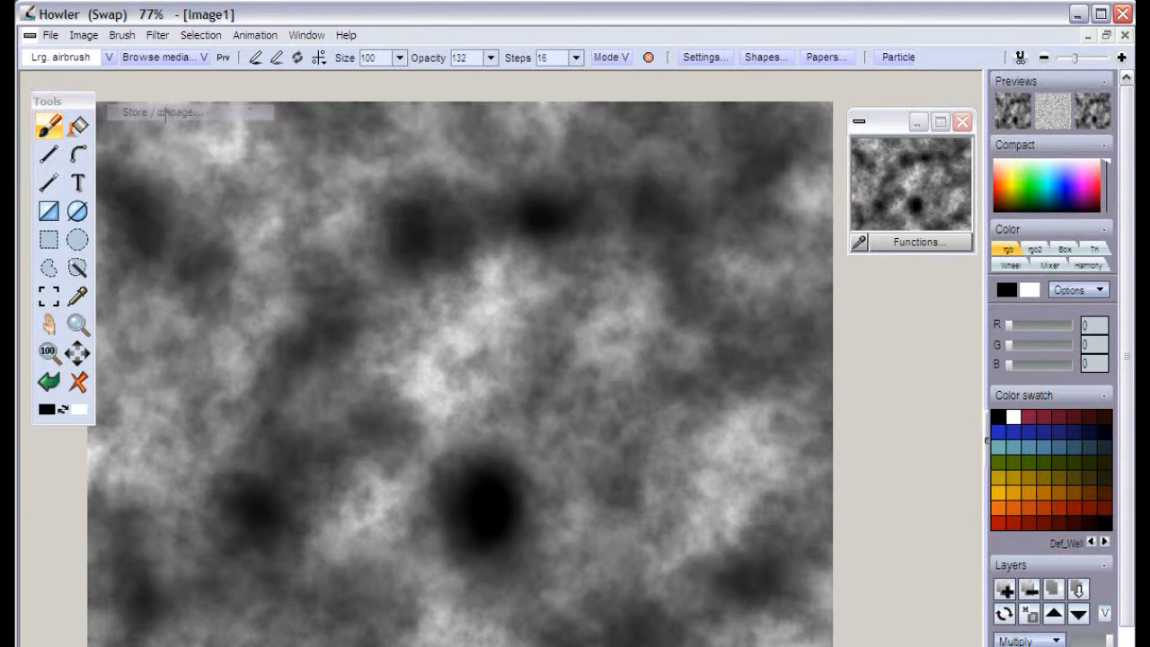
left_click_drag(170, 102, 815, 349)
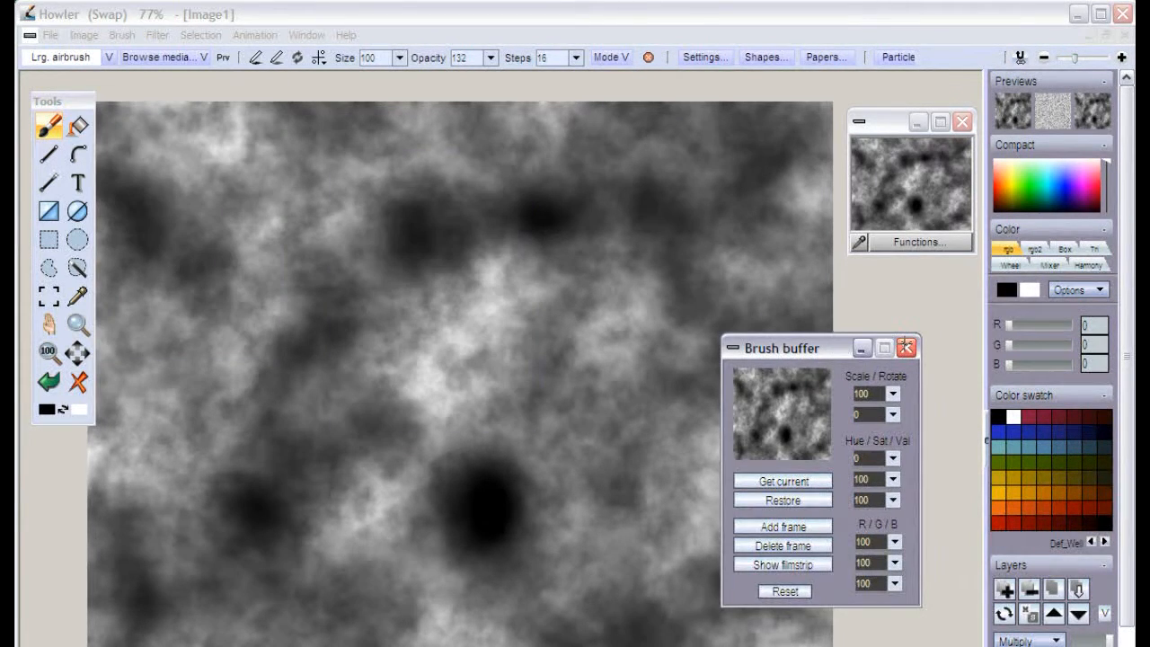
left_click(908, 346)
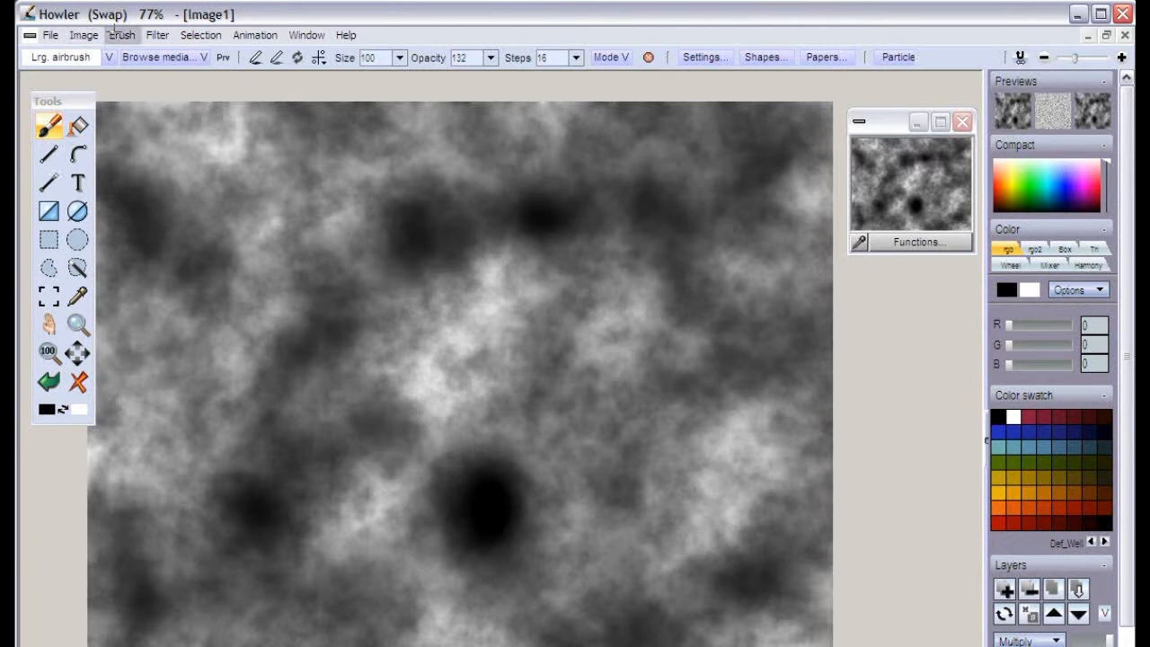
Make the buffer seamless with 9% trim in x and y, keeping its original size, and store the result as an image
left_click(122, 35)
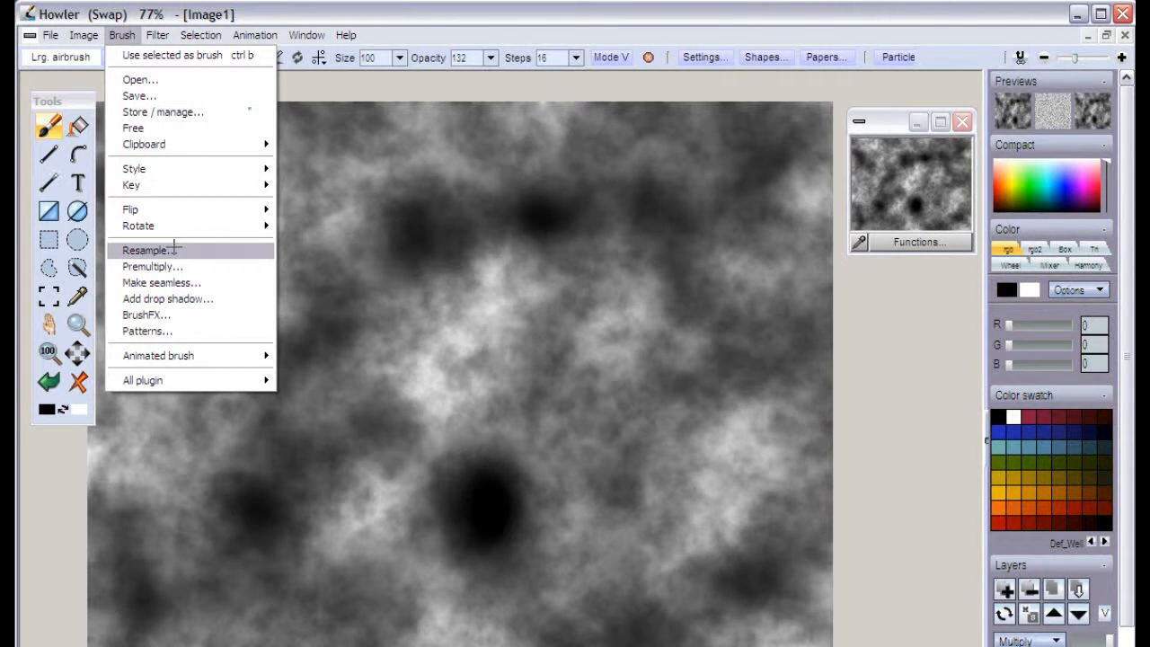
left_click(202, 282)
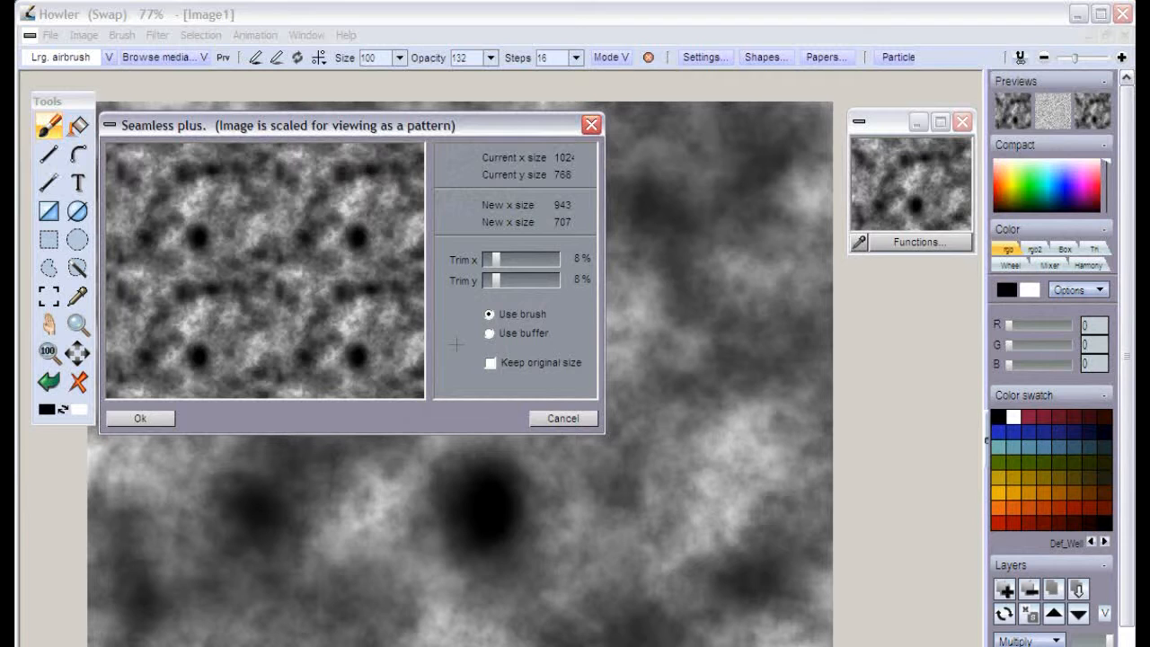
left_click_drag(350, 128, 429, 146)
mouse_move(574, 276)
left_mouse_down()
mouse_move(607, 277)
mouse_move(570, 275)
mouse_move(576, 296)
left_mouse_up()
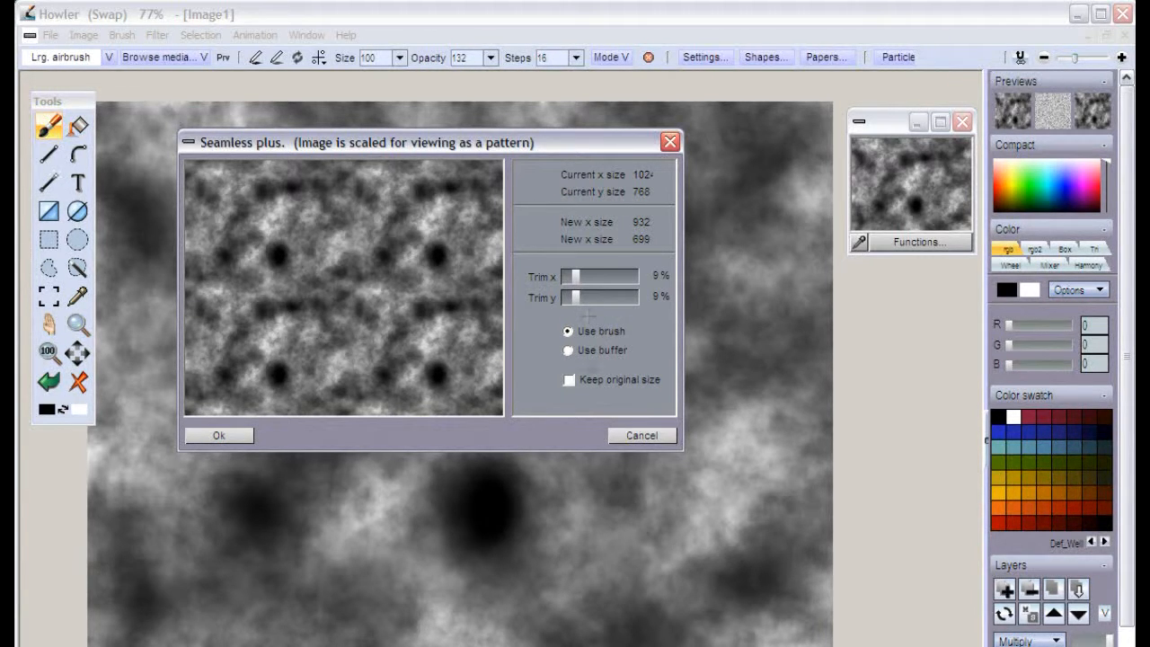
left_click(566, 350)
left_click(569, 380)
left_click(225, 435)
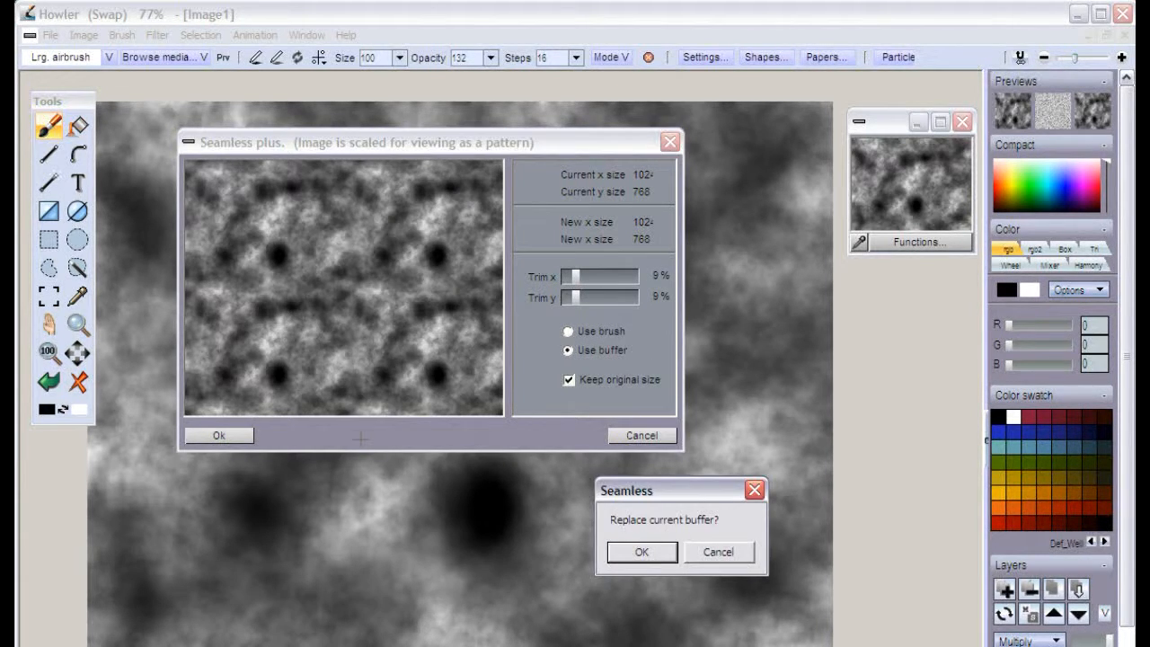
left_click(643, 550)
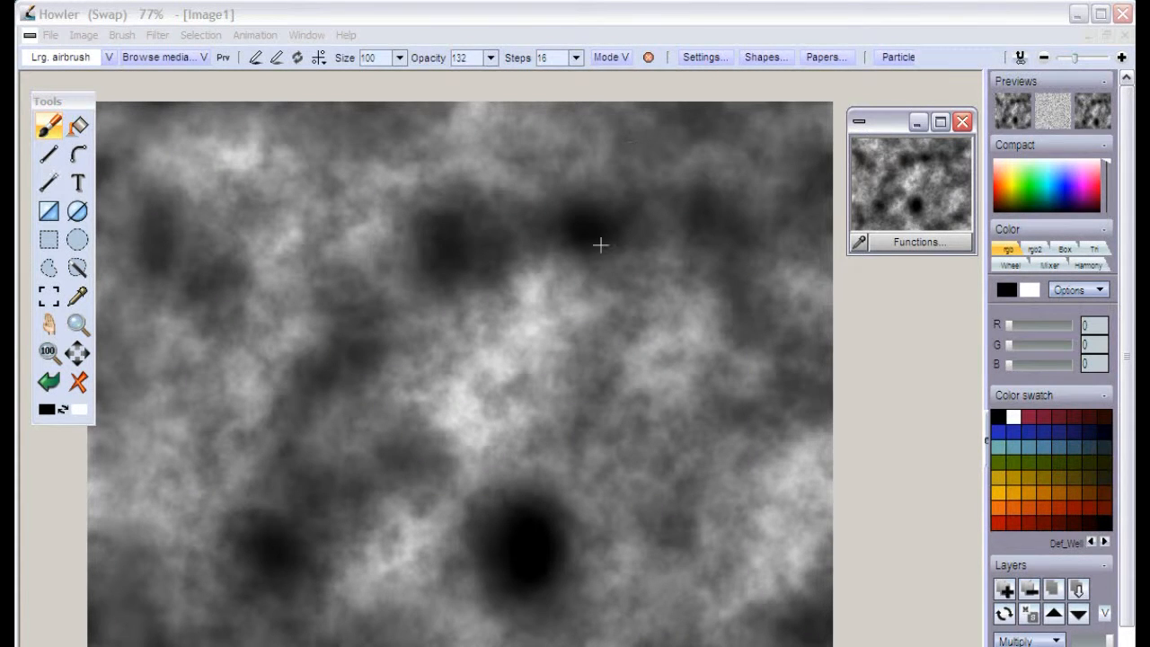
left_click(93, 35)
left_click(112, 93)
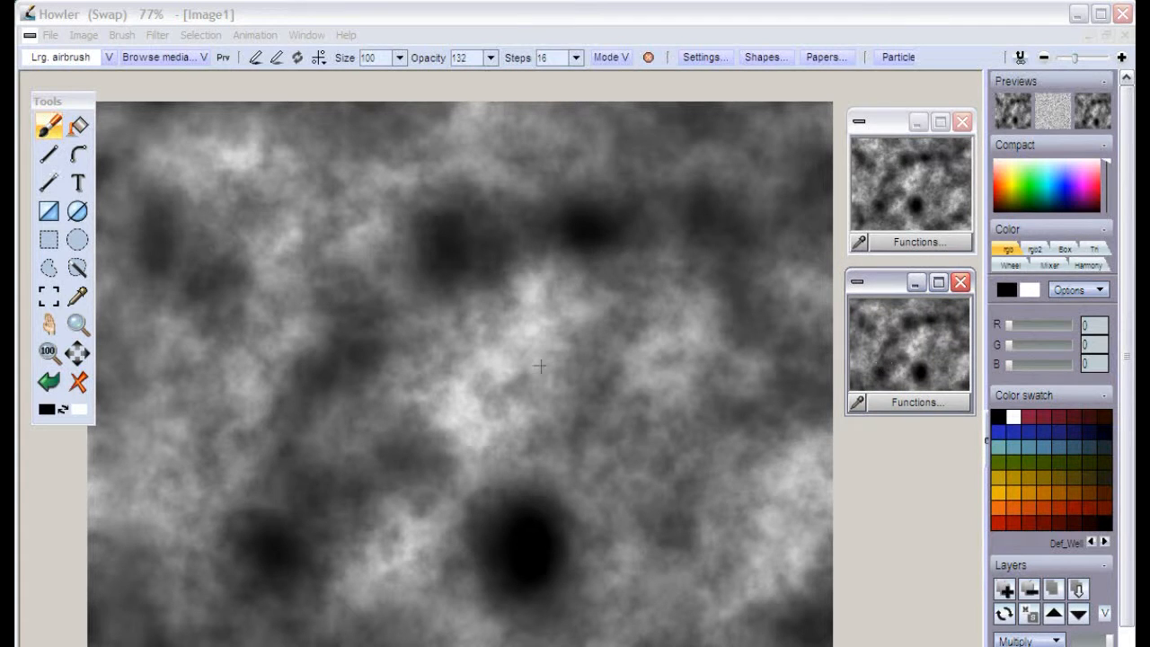
Try a repeating 3D perspective on the seamless texture with strong and weaker x rotation, and cancel it
left_click(157, 35)
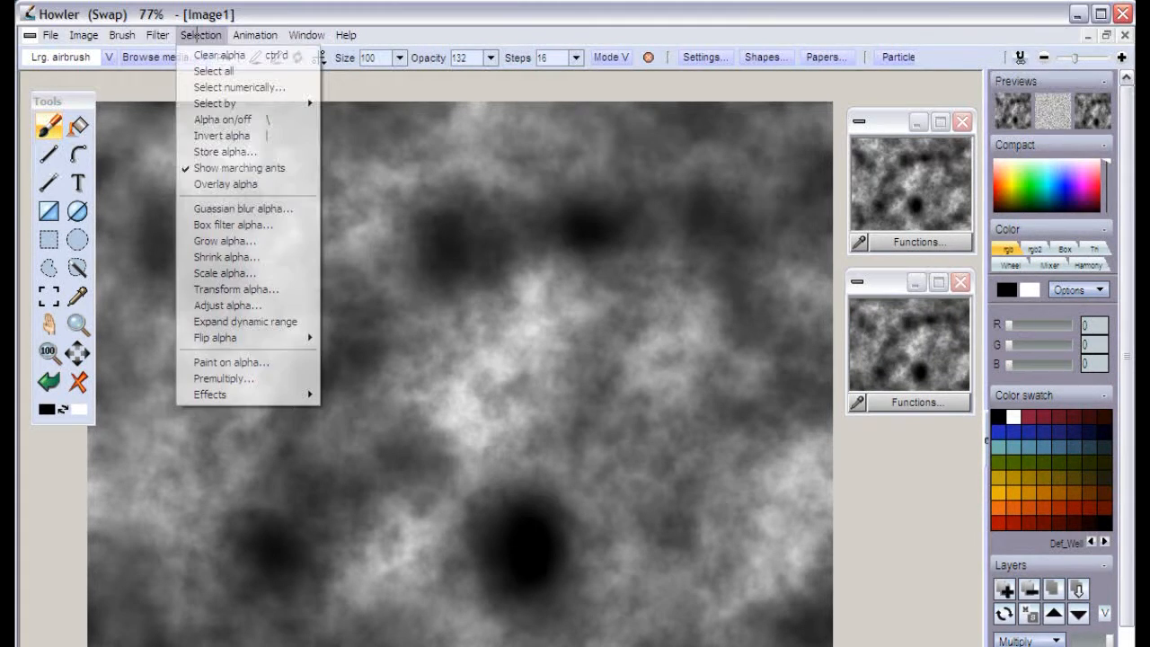
mouse_move(225, 192)
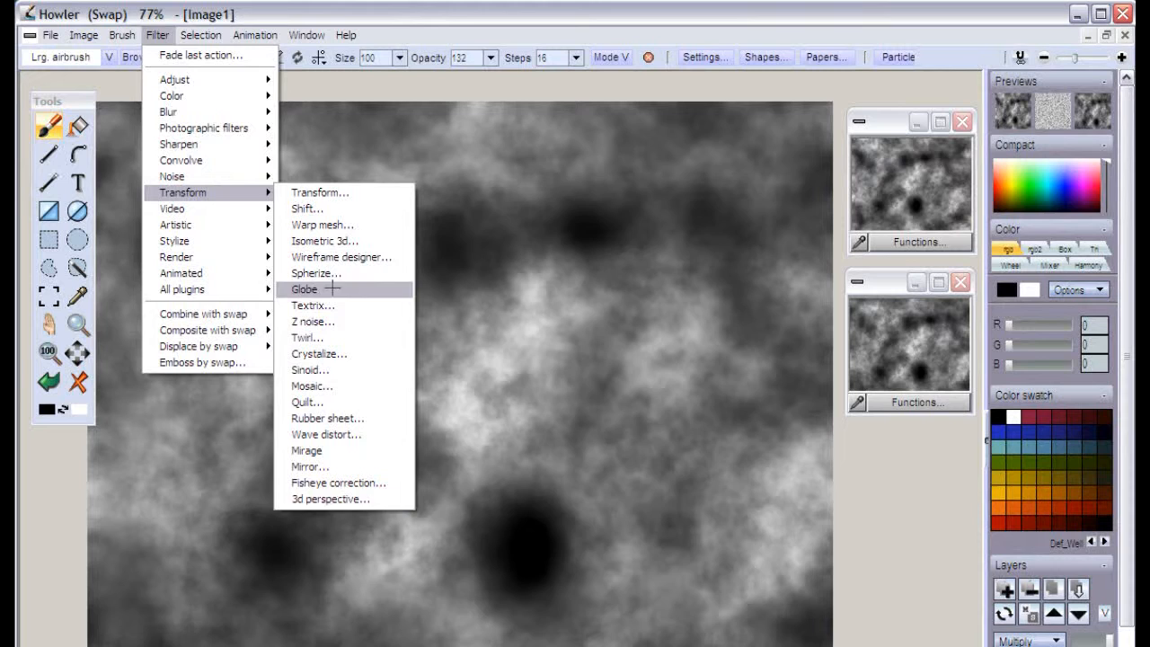
left_click(357, 499)
left_click_drag(703, 422, 715, 421)
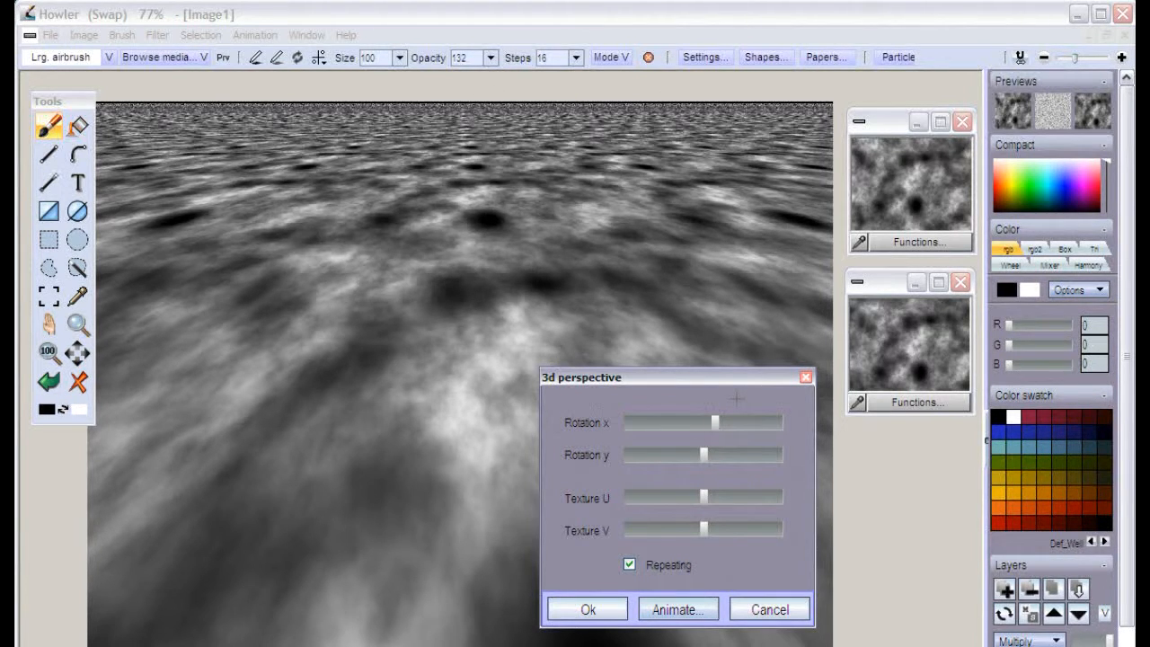
left_click_drag(715, 421, 709, 421)
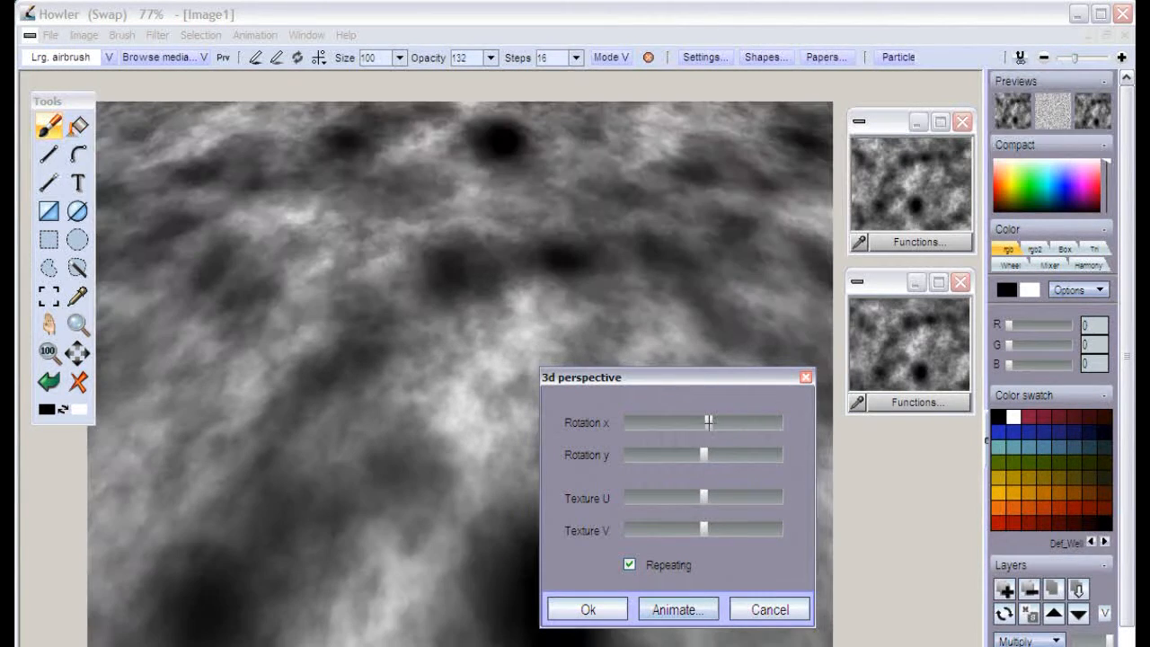
left_click(770, 610)
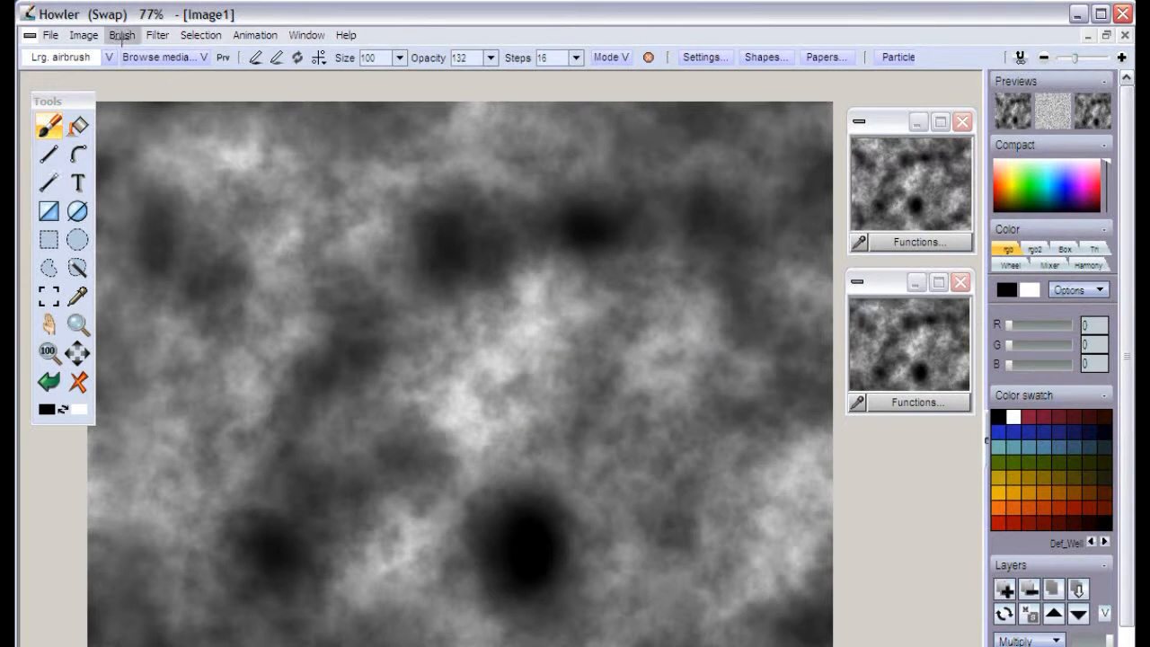
Transform the seamless texture with Tile enabled, scaling it down slightly and rotating it to vary the pattern
left_click(160, 38)
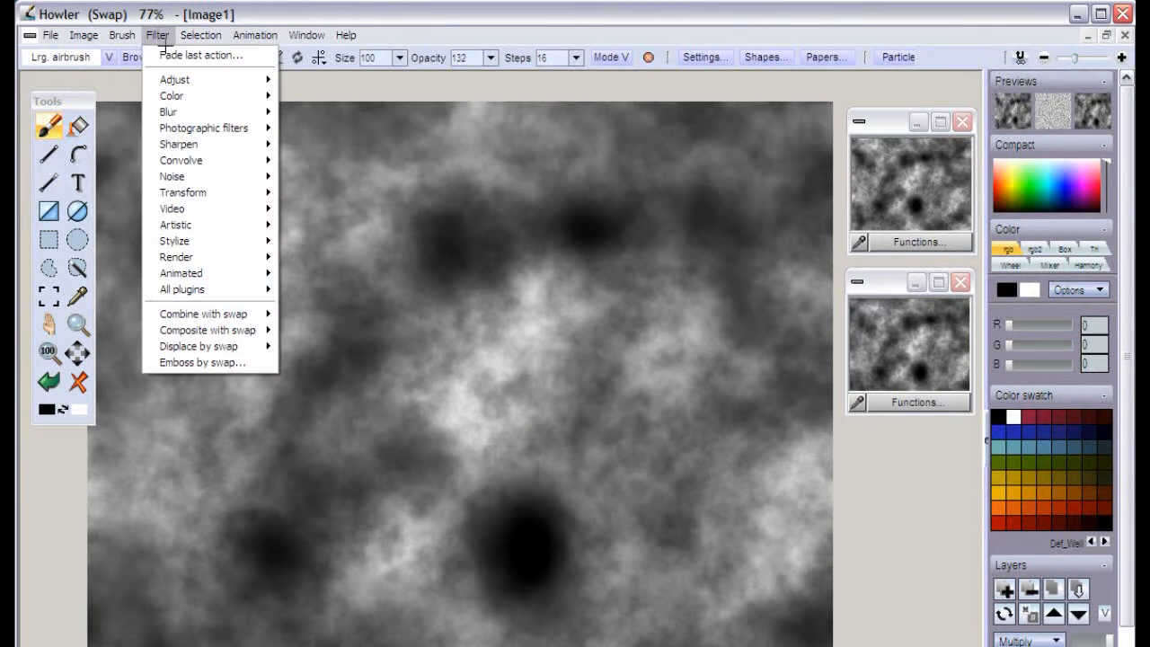
mouse_move(218, 192)
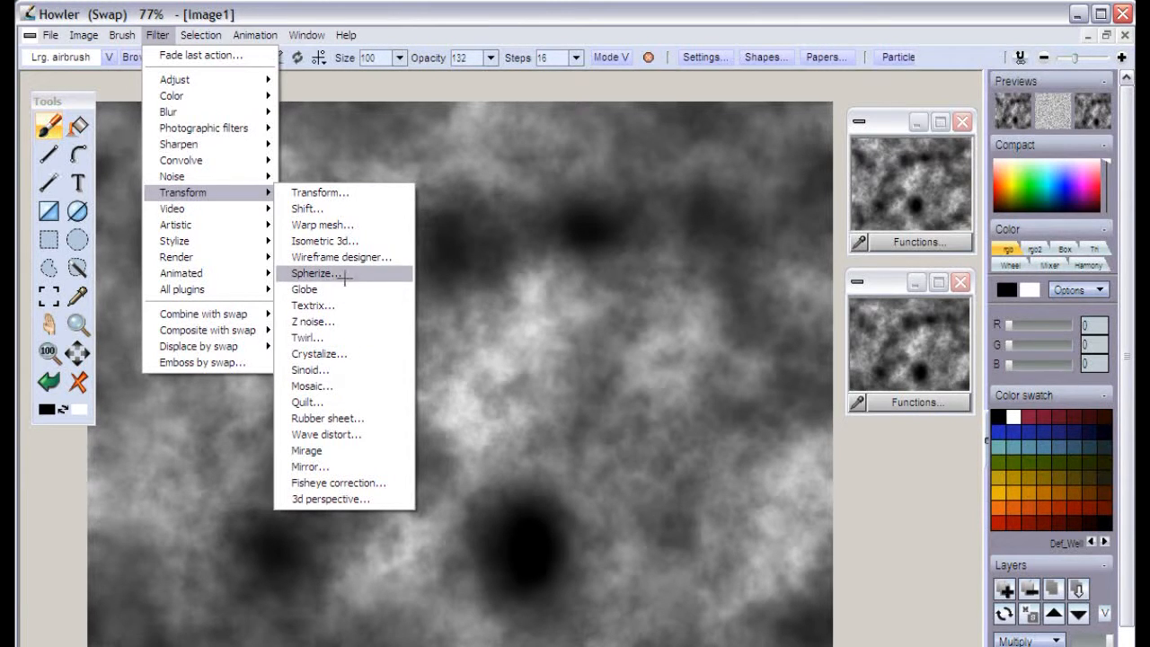
left_click(322, 192)
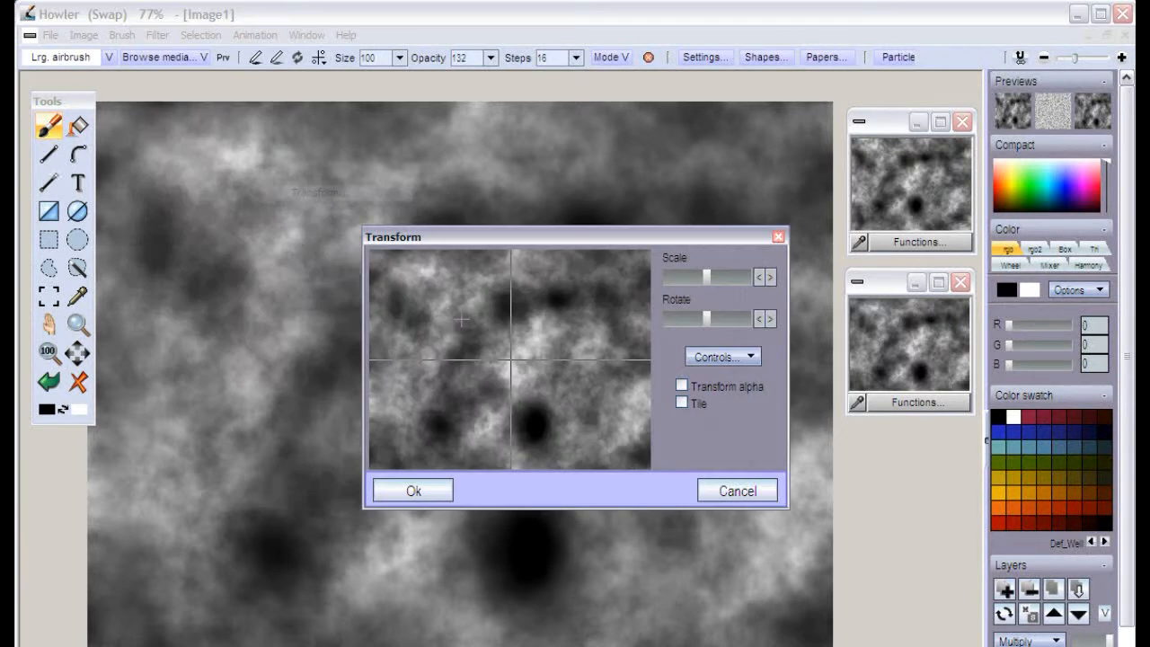
left_click_drag(706, 277, 694, 277)
left_click_drag(706, 318, 709, 318)
left_click(680, 403)
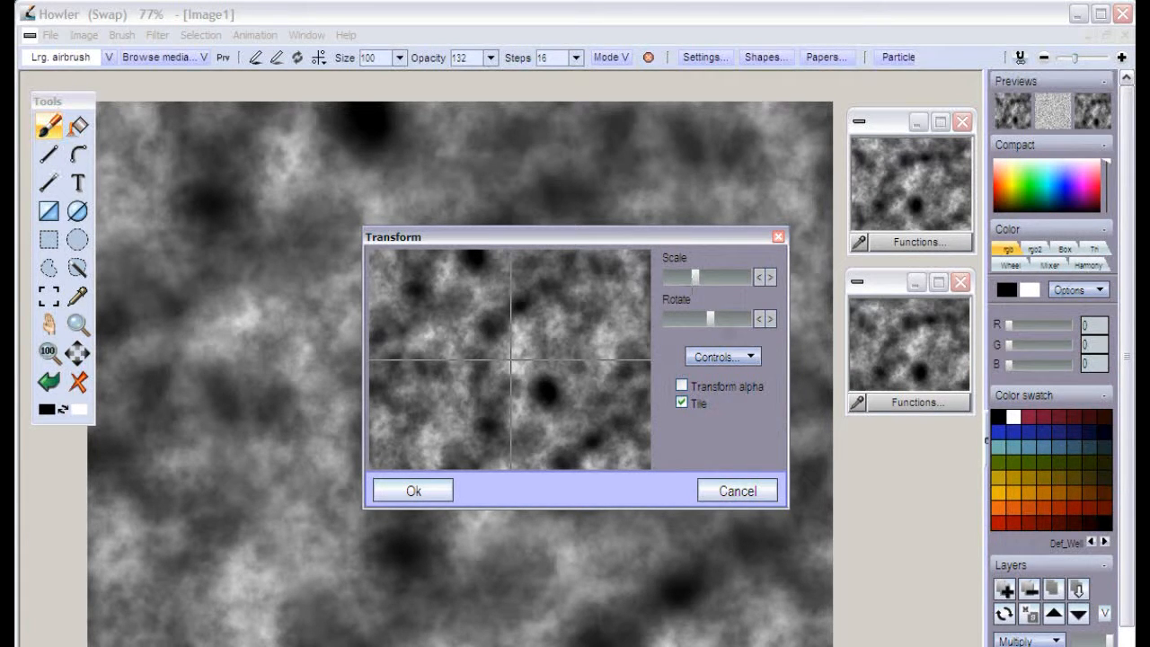
left_click_drag(710, 318, 713, 318)
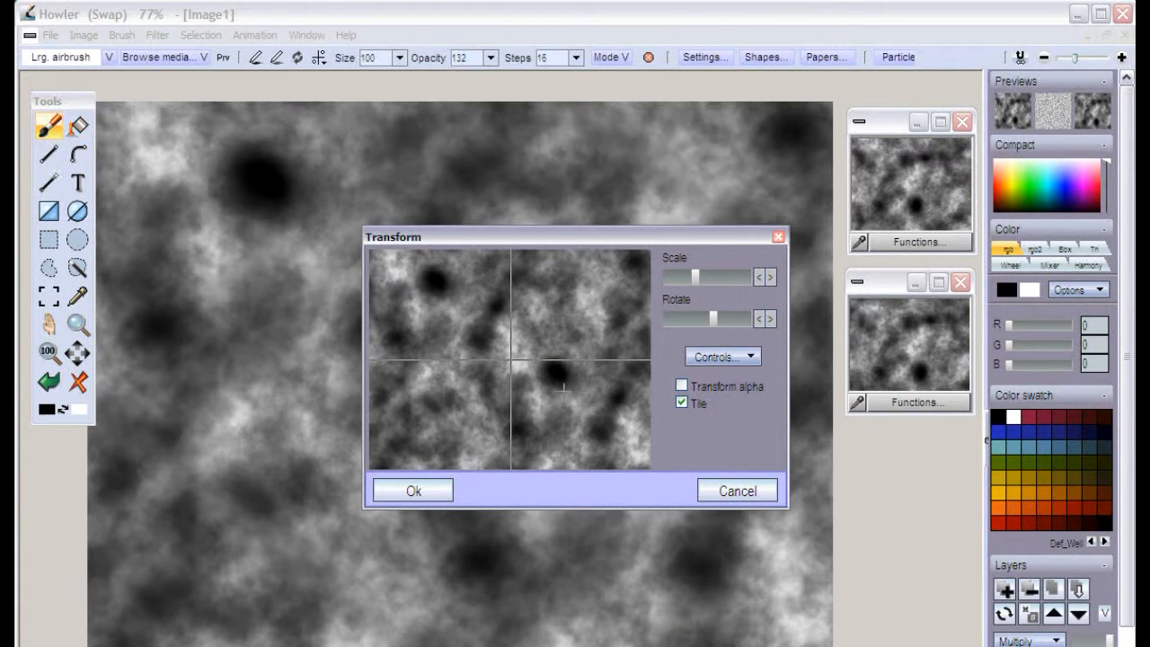
mouse_move(696, 277)
left_mouse_down()
mouse_move(669, 277)
mouse_move(730, 281)
mouse_move(697, 279)
left_mouse_up()
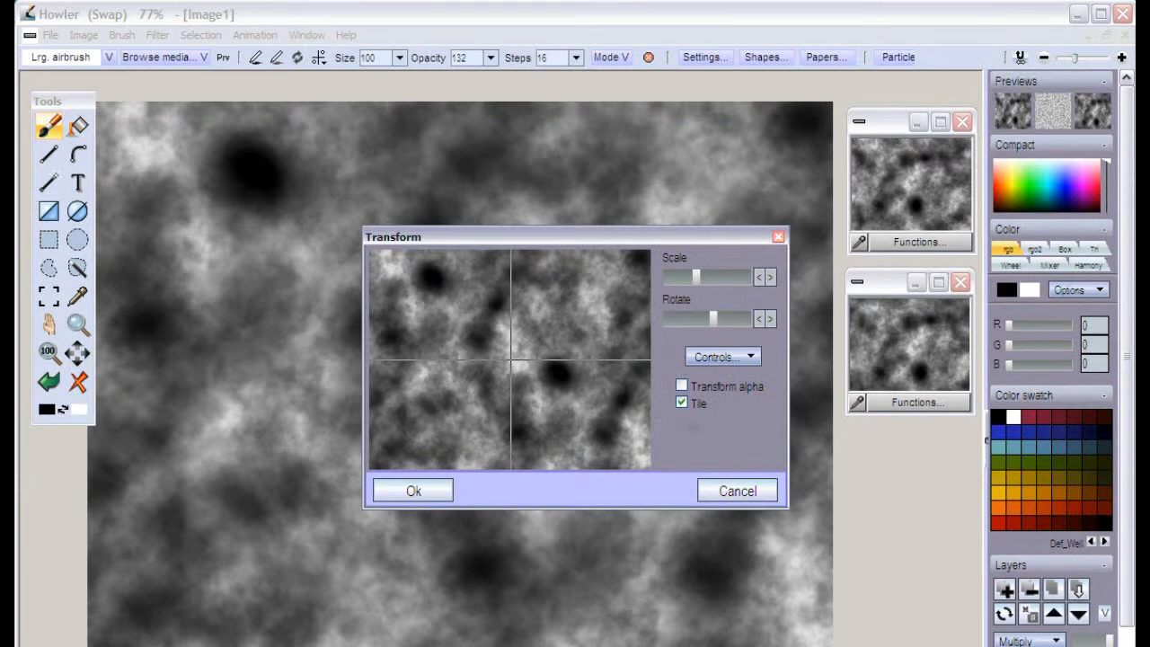
left_click(414, 490)
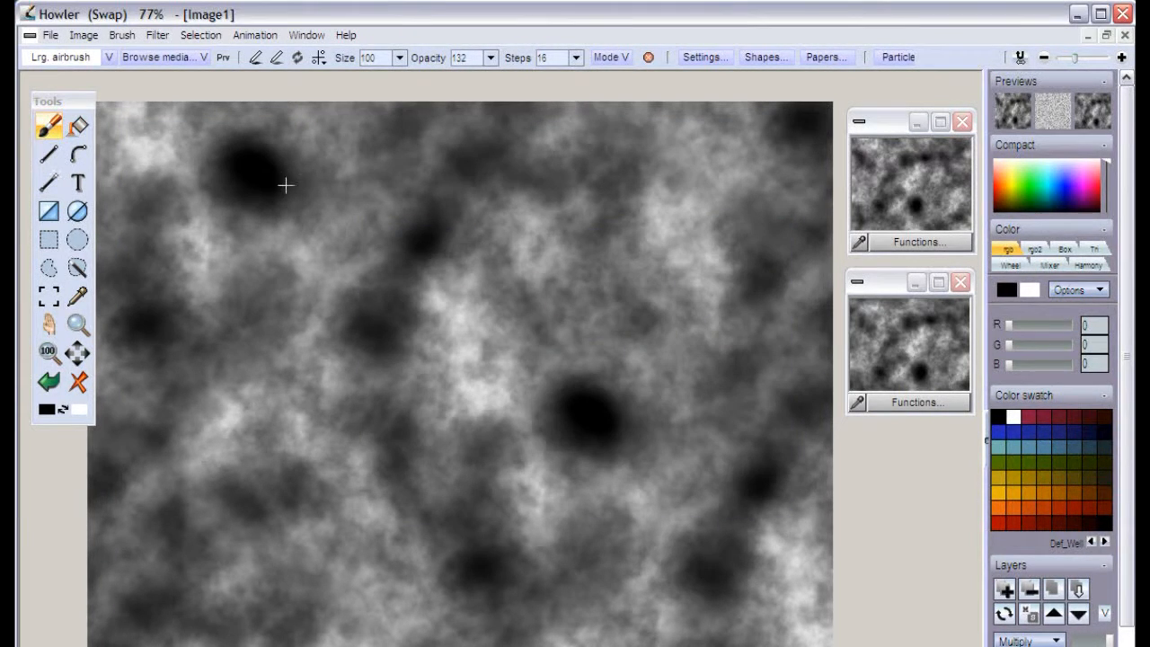
Try a slight repeating 3D perspective x rotation on the transformed texture to check its edges, and cancel it
left_click(159, 36)
mouse_move(201, 189)
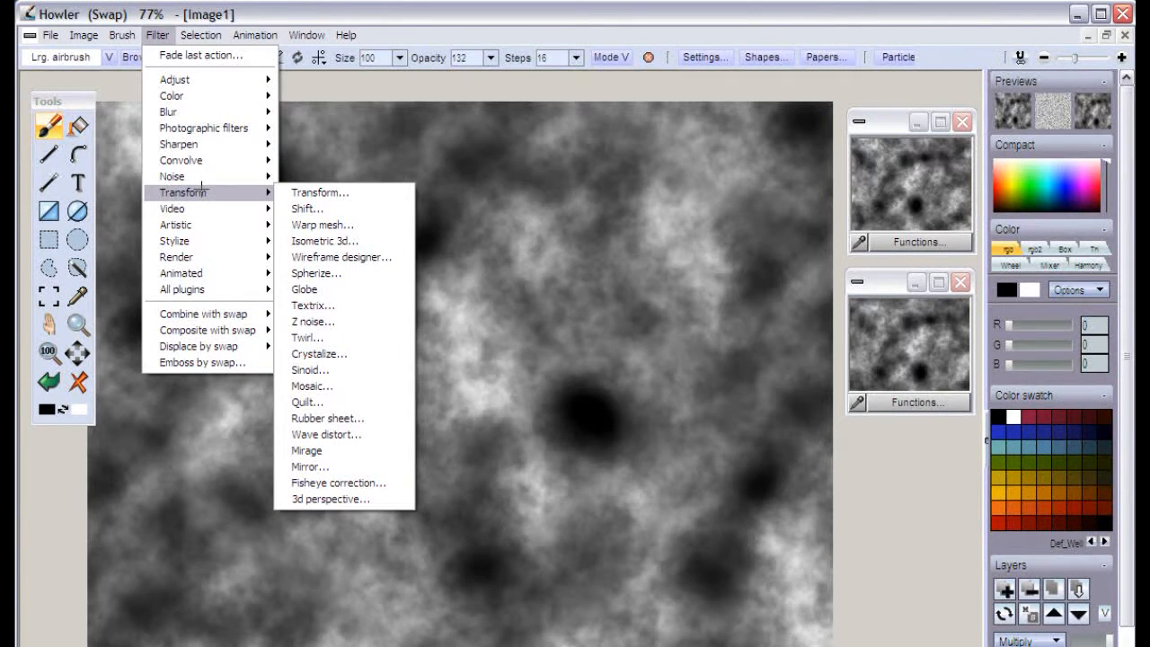
left_click(319, 499)
left_click_drag(704, 422, 705, 424)
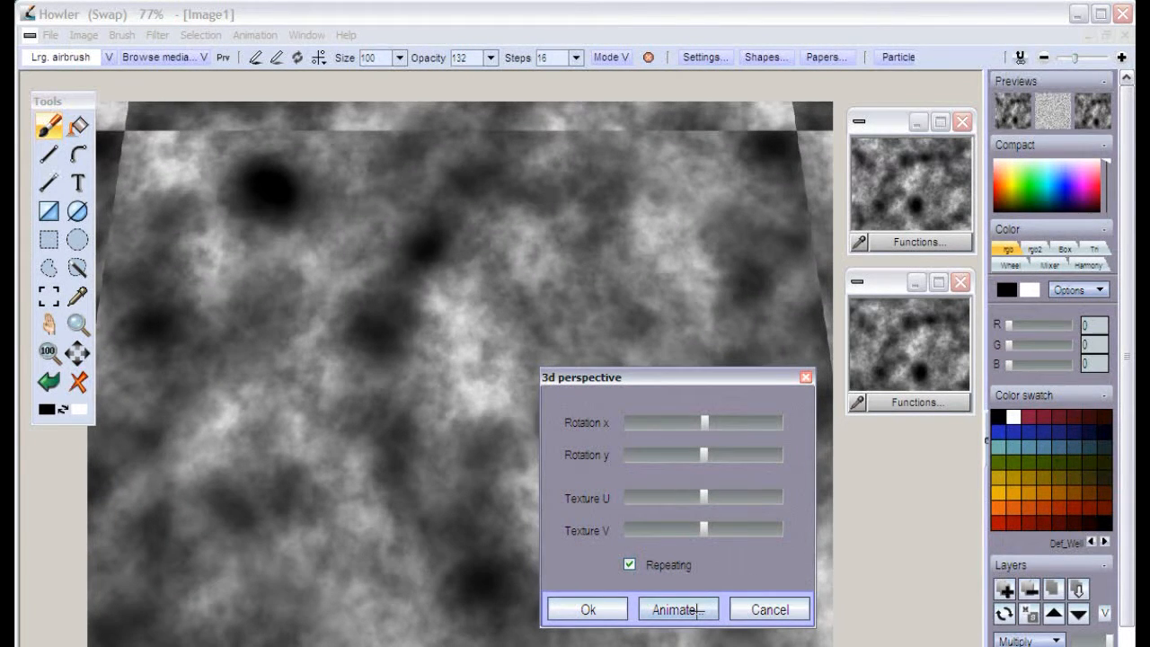
left_click(769, 609)
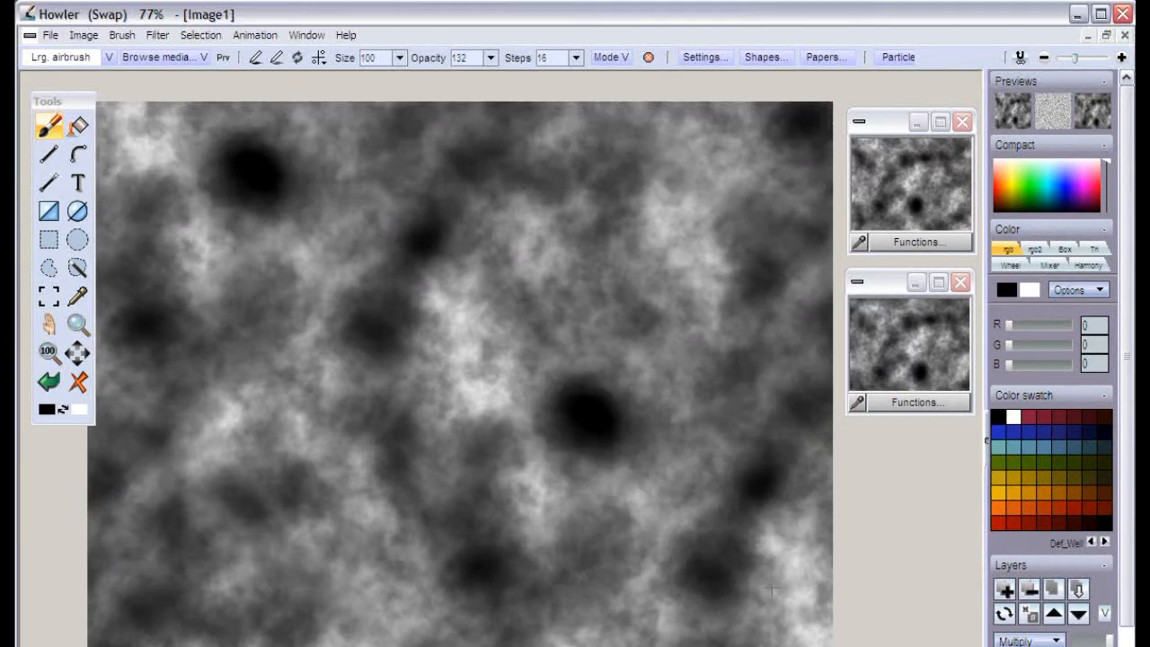
Make the buffer seamless with 8% trim in x and y, keeping its original size
left_click(122, 35)
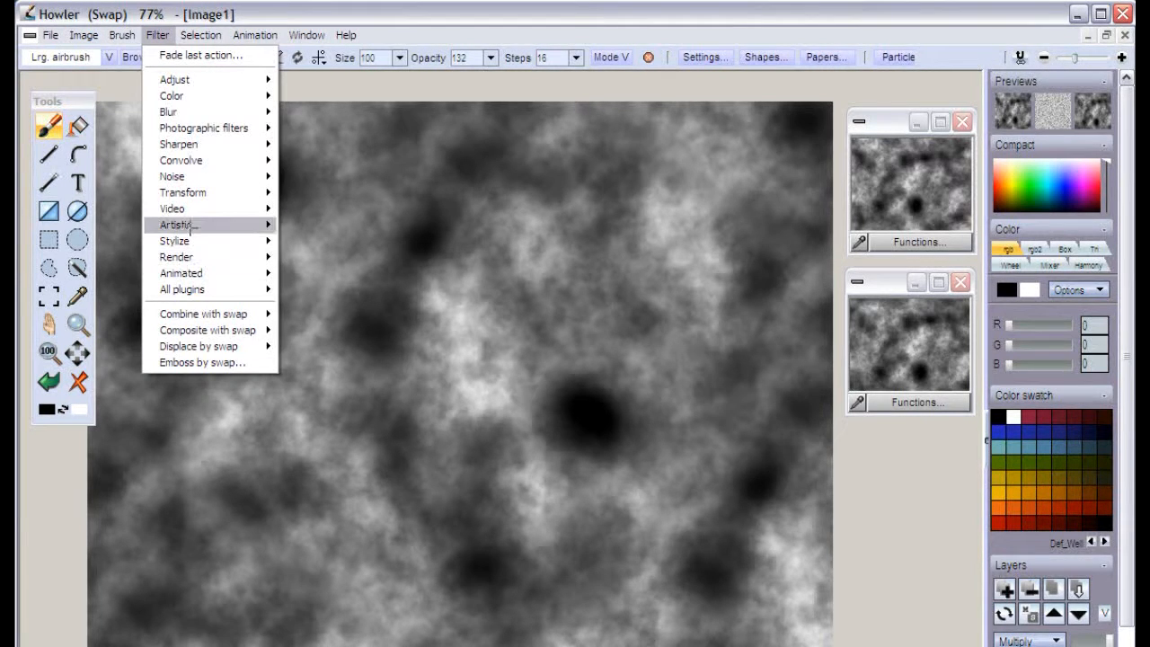
mouse_move(187, 189)
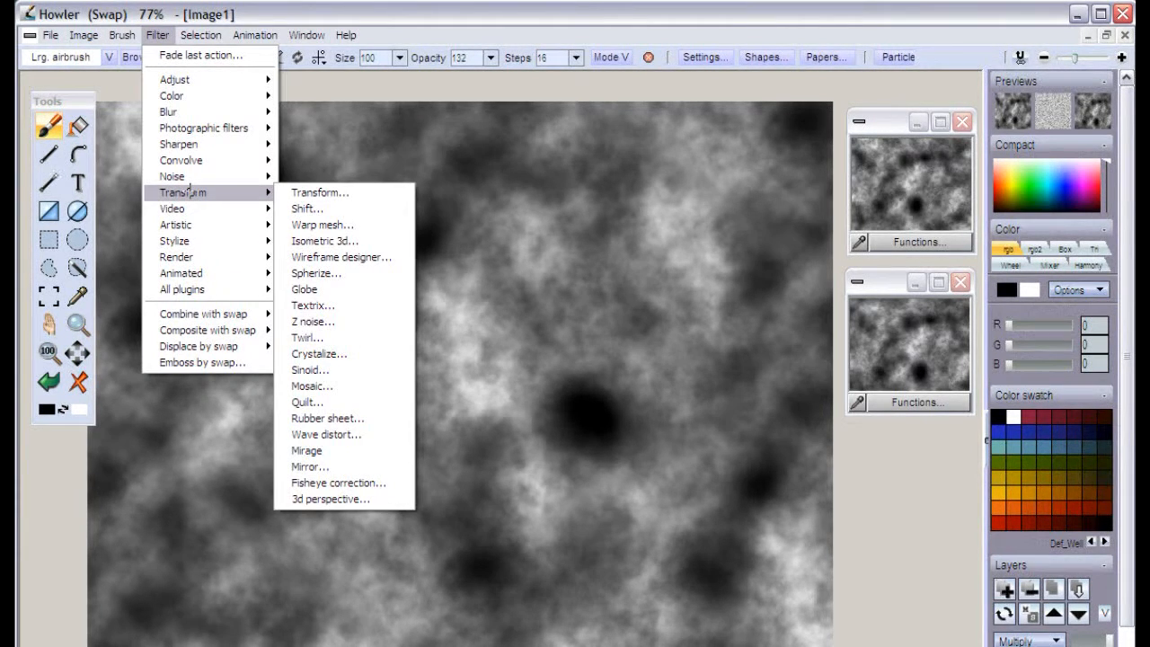
left_click(129, 54)
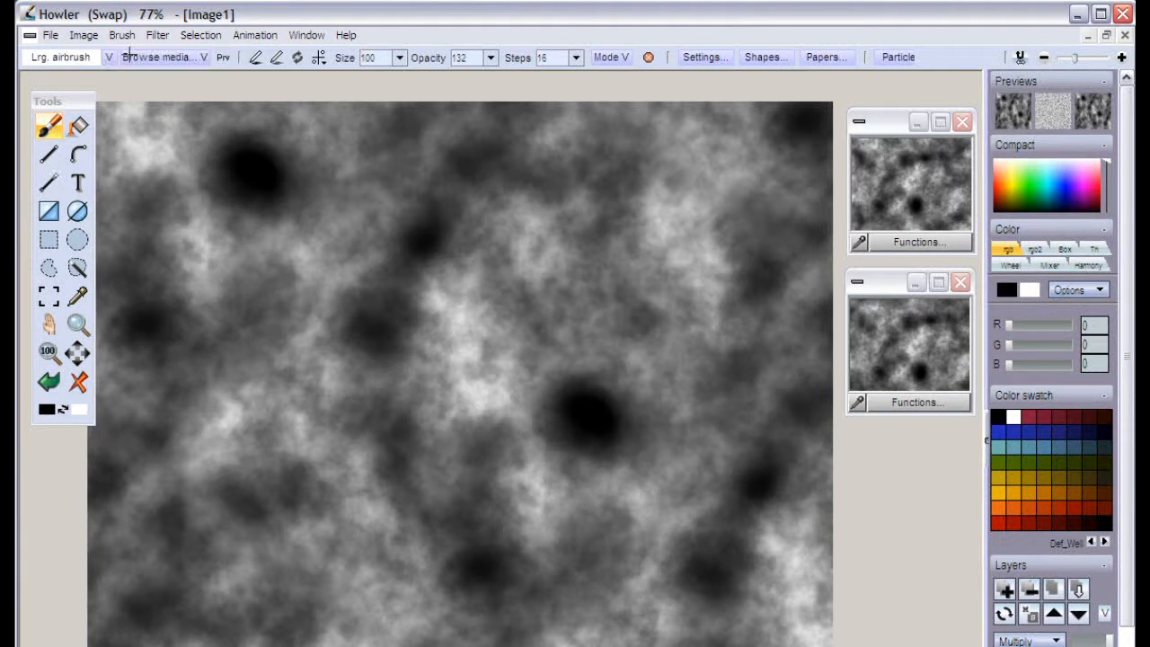
left_click(122, 35)
left_click(162, 284)
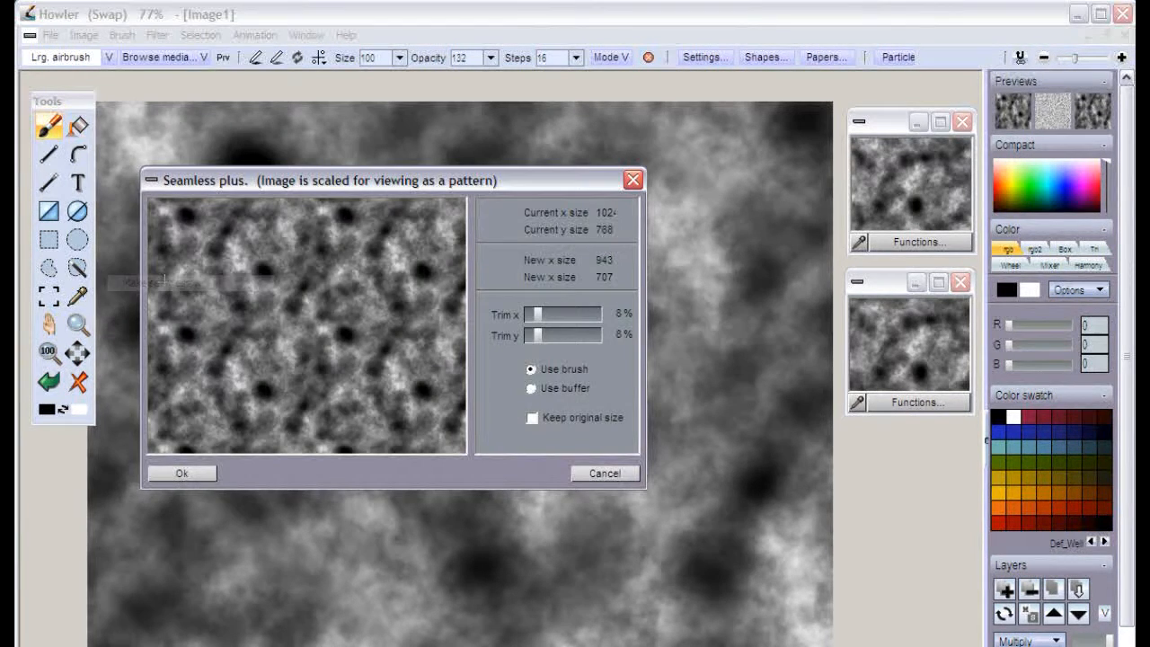
left_click(531, 388)
left_click(532, 417)
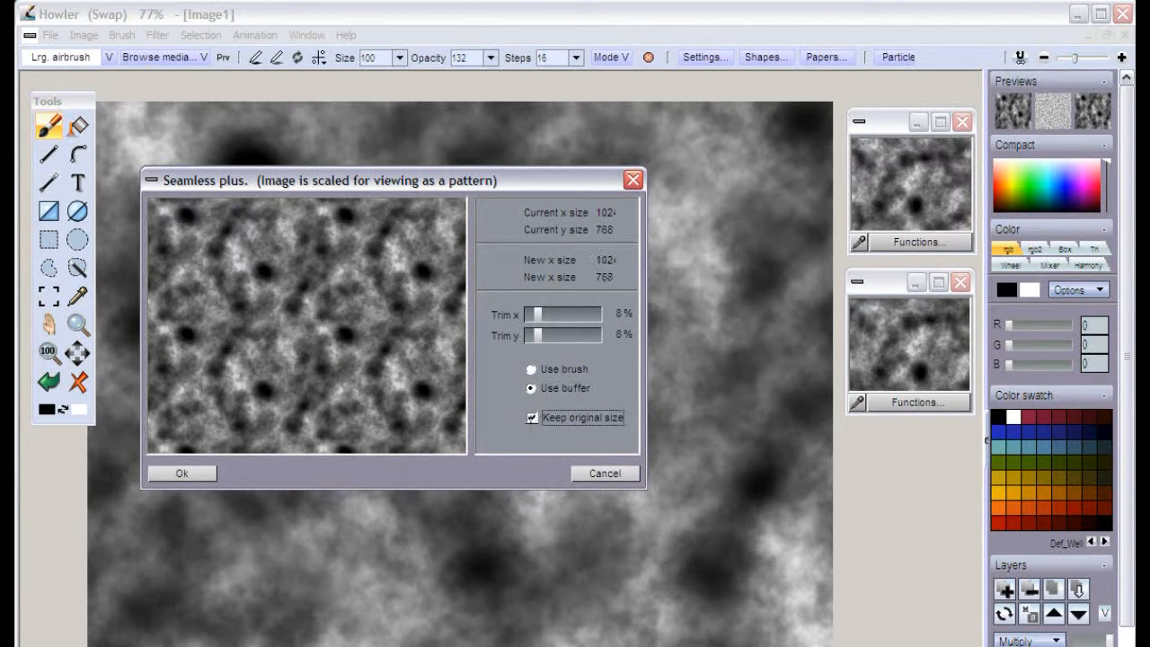
left_click(177, 471)
left_click(661, 555)
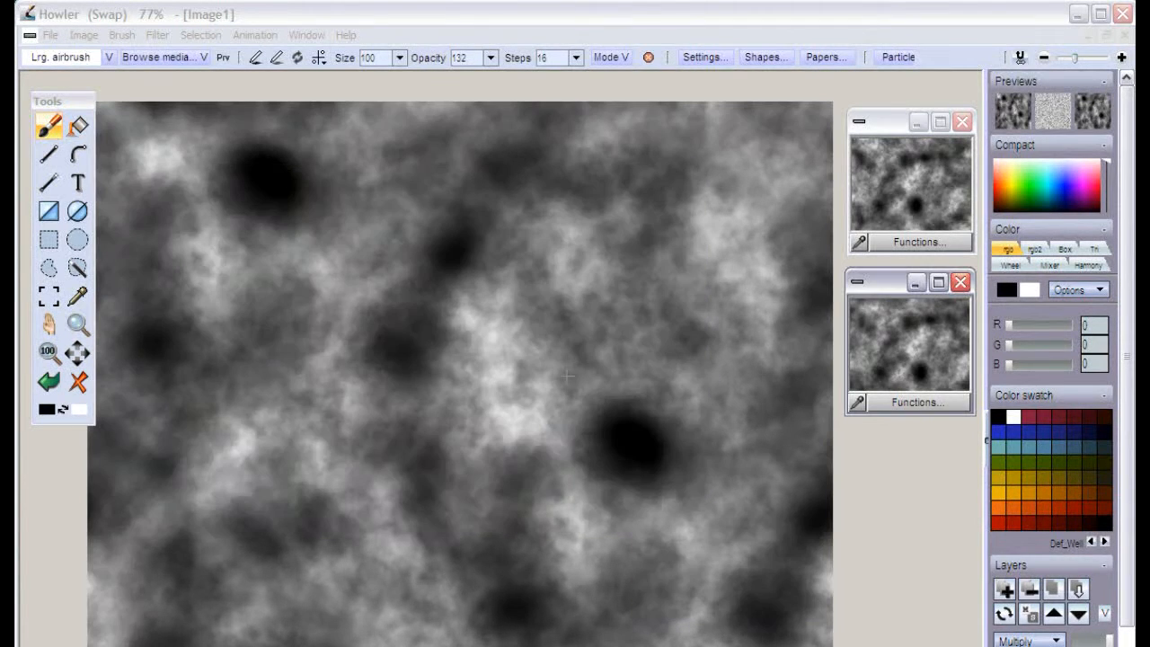
Store the new seamless texture as an image and place its thumbnail below the two stored ones
left_click(155, 35)
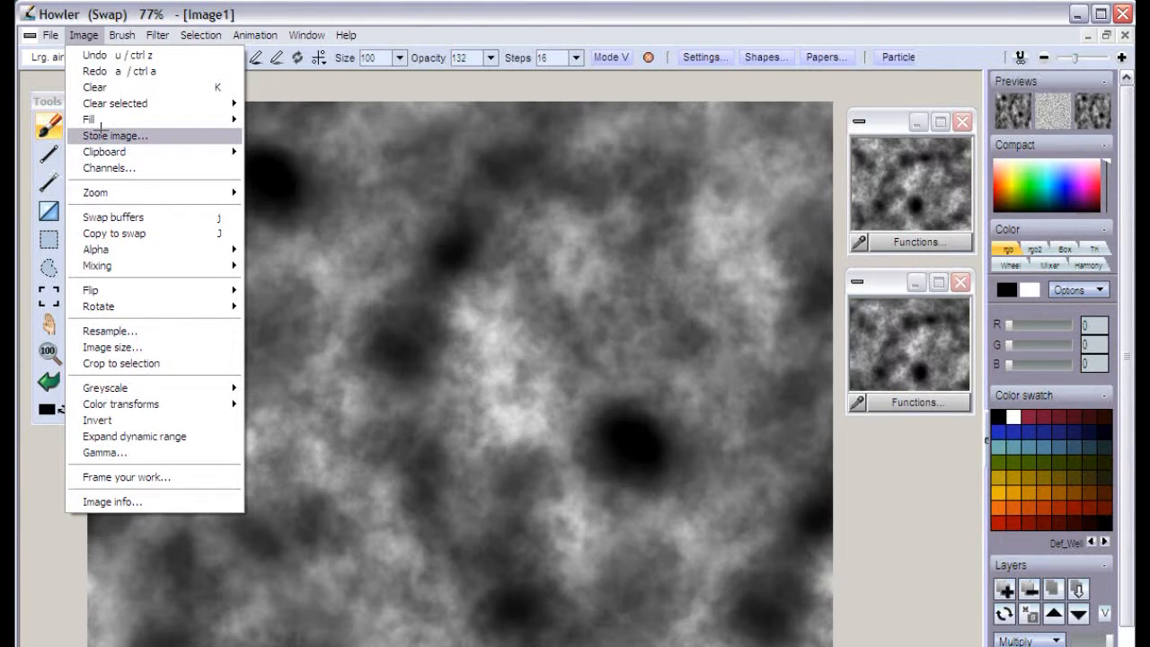
left_click(104, 136)
left_click_drag(200, 205, 890, 428)
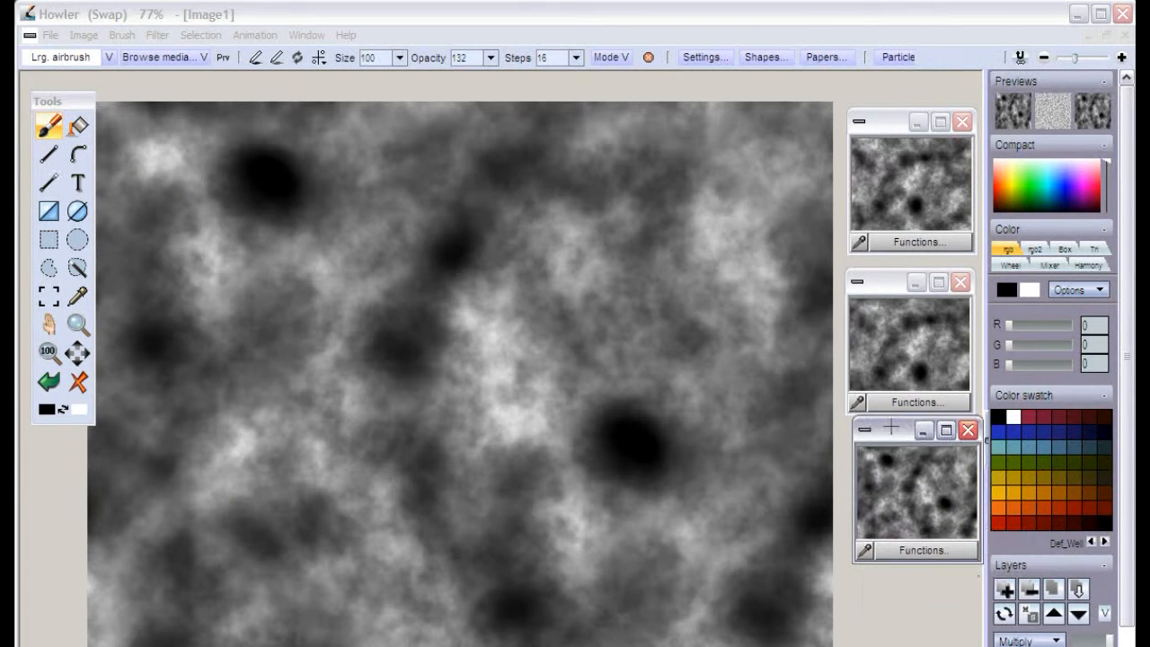
left_click(898, 337)
left_click(906, 489)
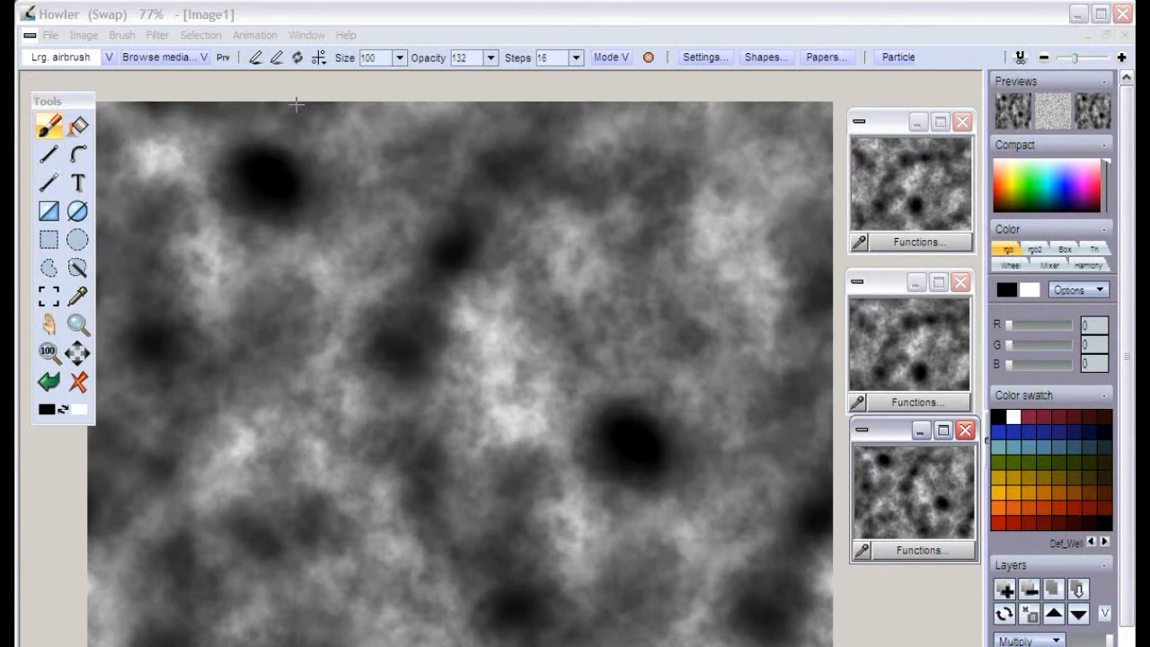
Try a repeating 3D perspective with x and y rotation and a Texture U shift on the seamless texture, and cancel it
left_click(157, 34)
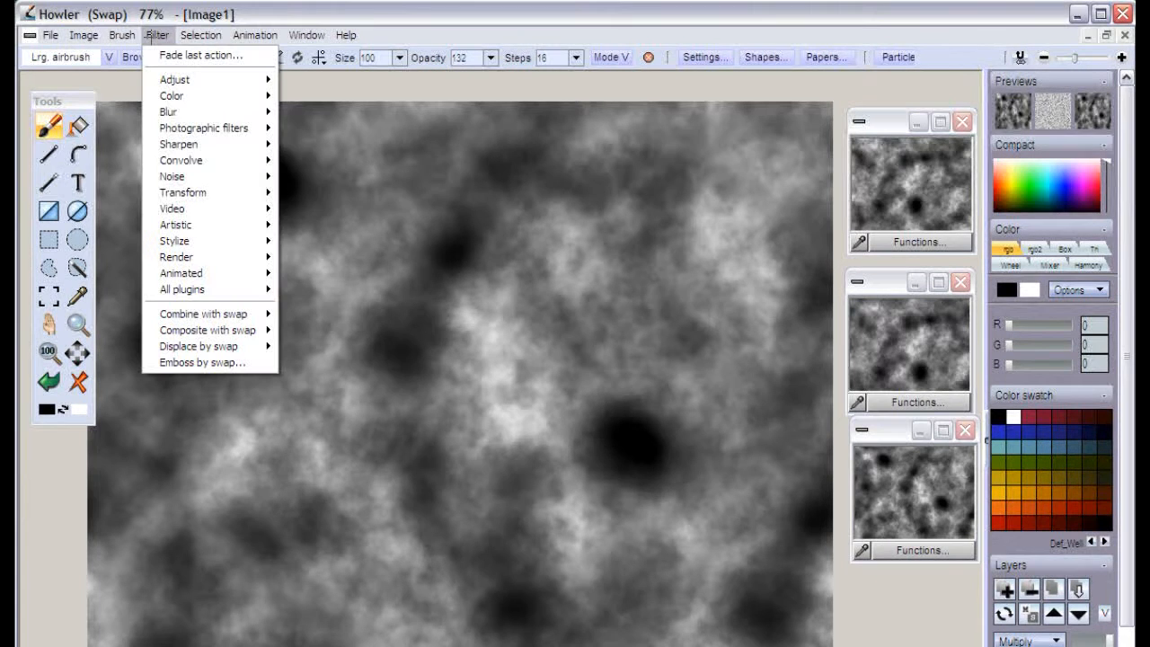
mouse_move(219, 194)
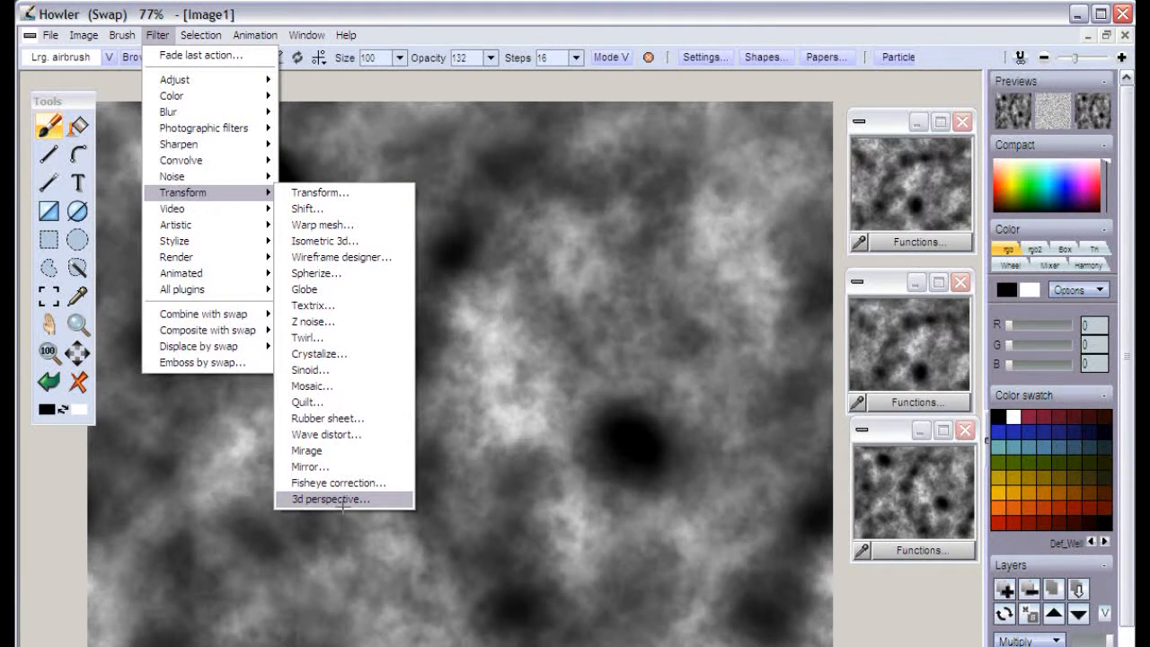
left_click(340, 499)
left_click_drag(704, 422, 715, 421)
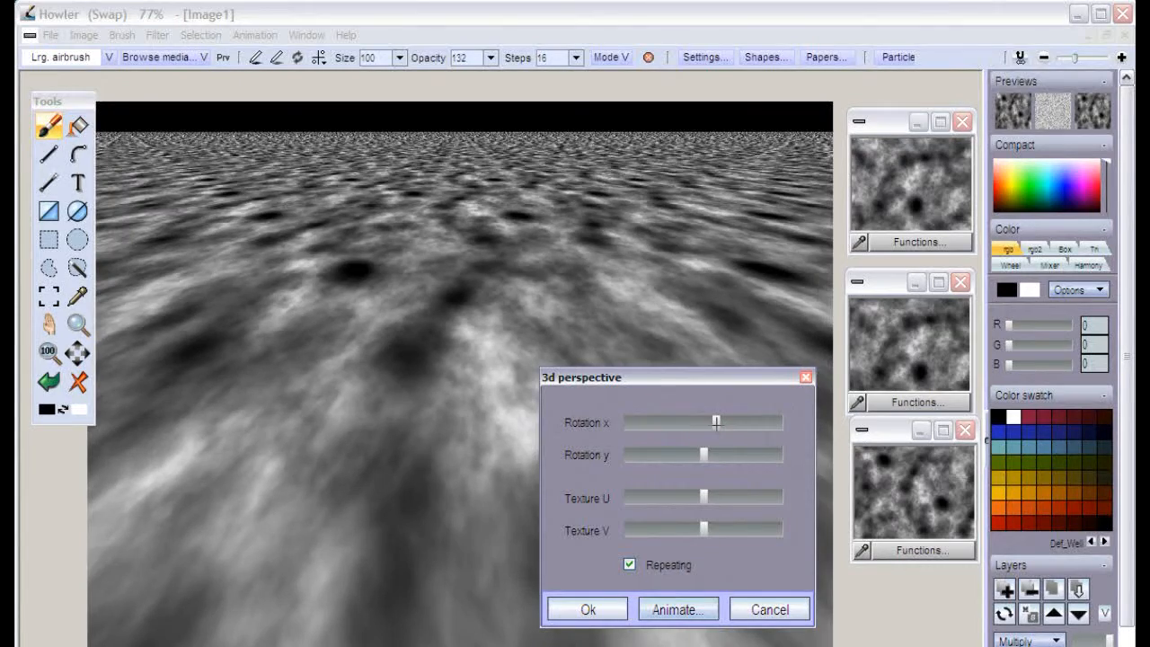
left_click_drag(703, 454, 701, 455)
left_click_drag(710, 506, 722, 500)
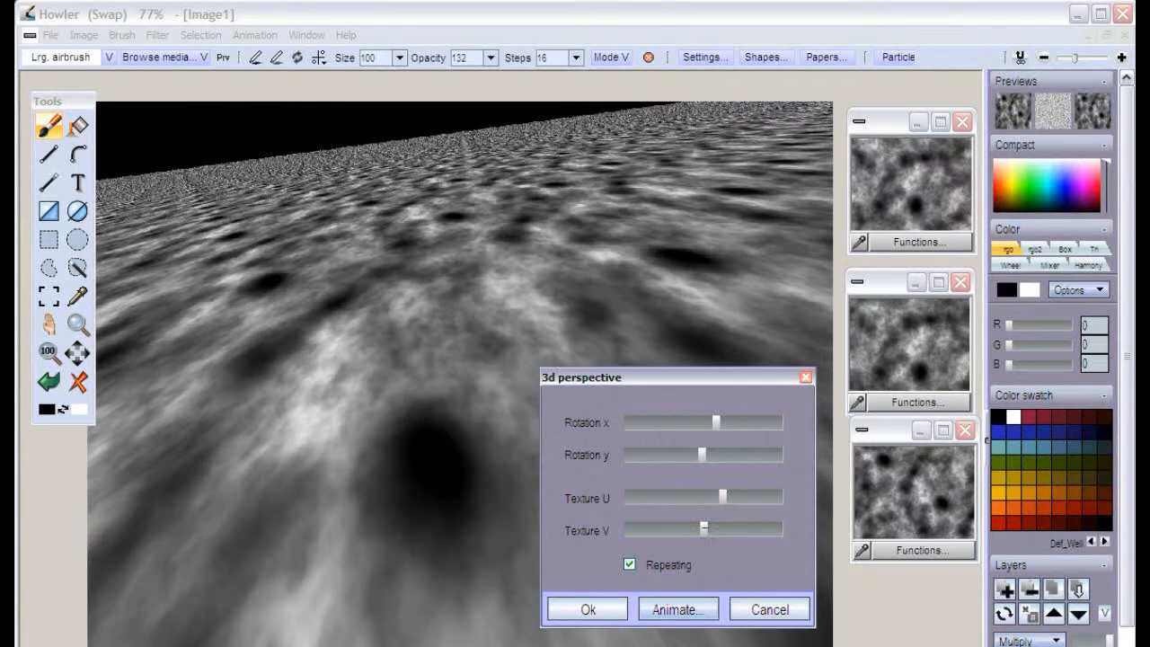
left_click_drag(716, 422, 701, 458)
left_click(751, 610)
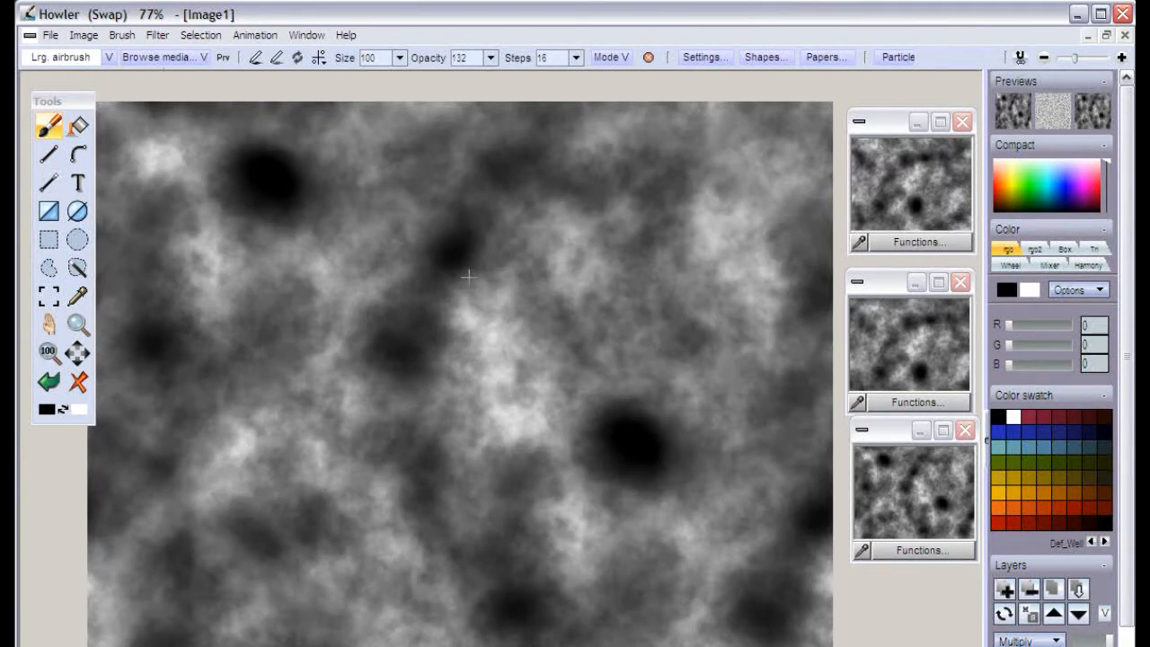
Apply a repeating 3D perspective with x rotation only, tilting the texture into a plane with a level horizon below a black sky
left_click(160, 36)
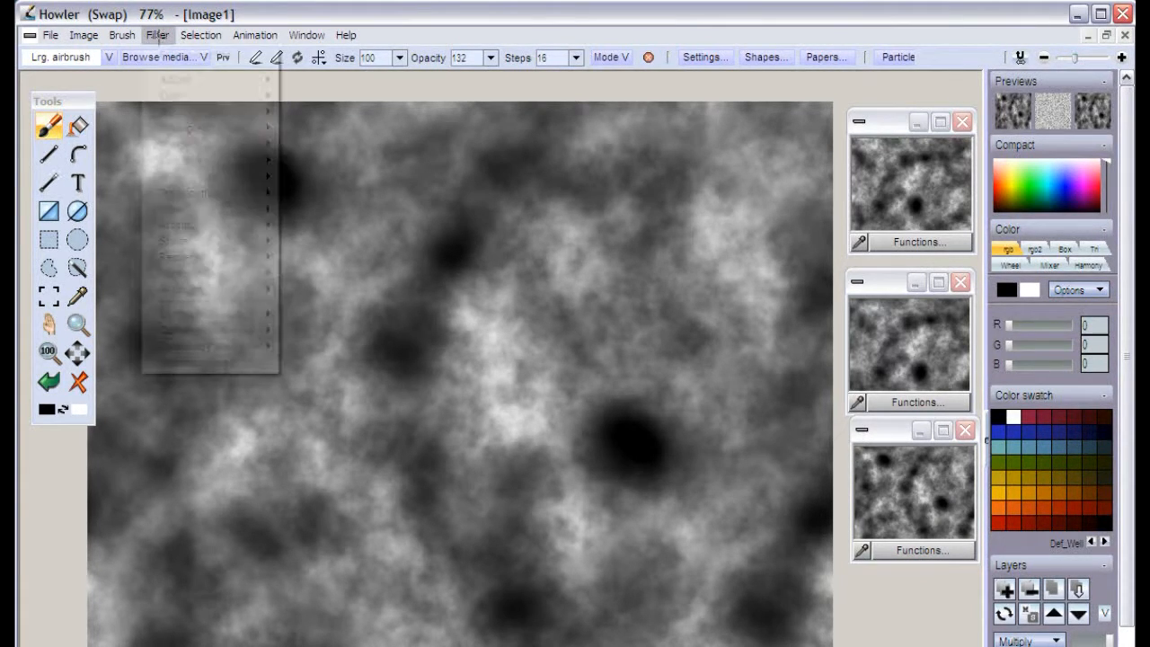
mouse_move(213, 273)
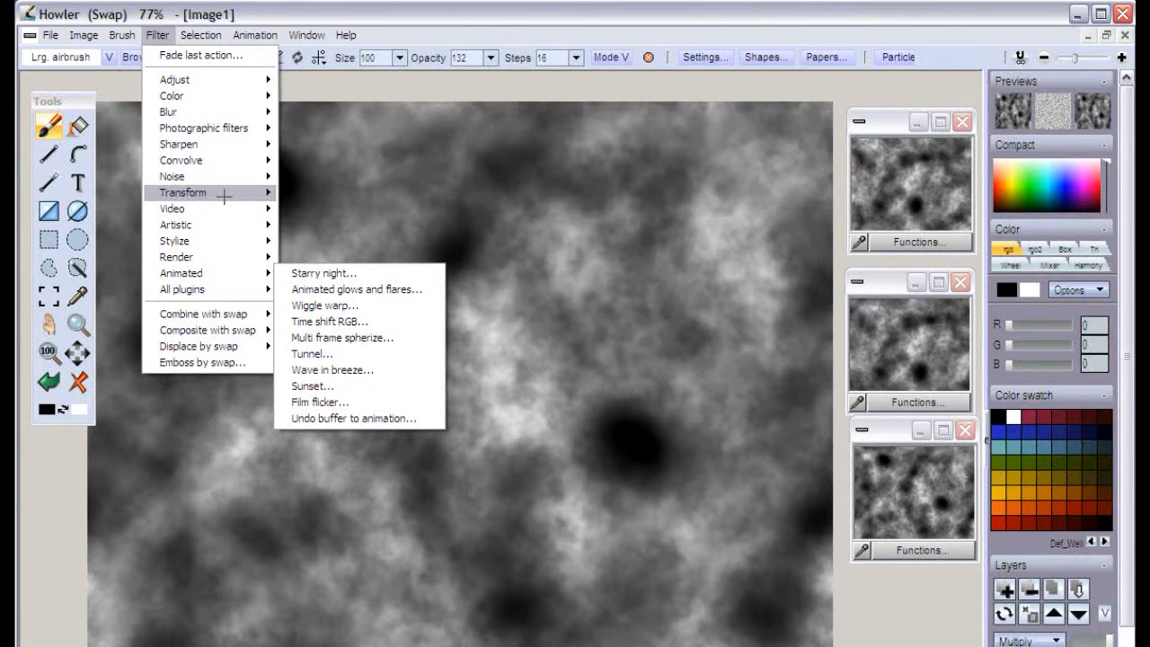
mouse_move(260, 192)
left_click(357, 503)
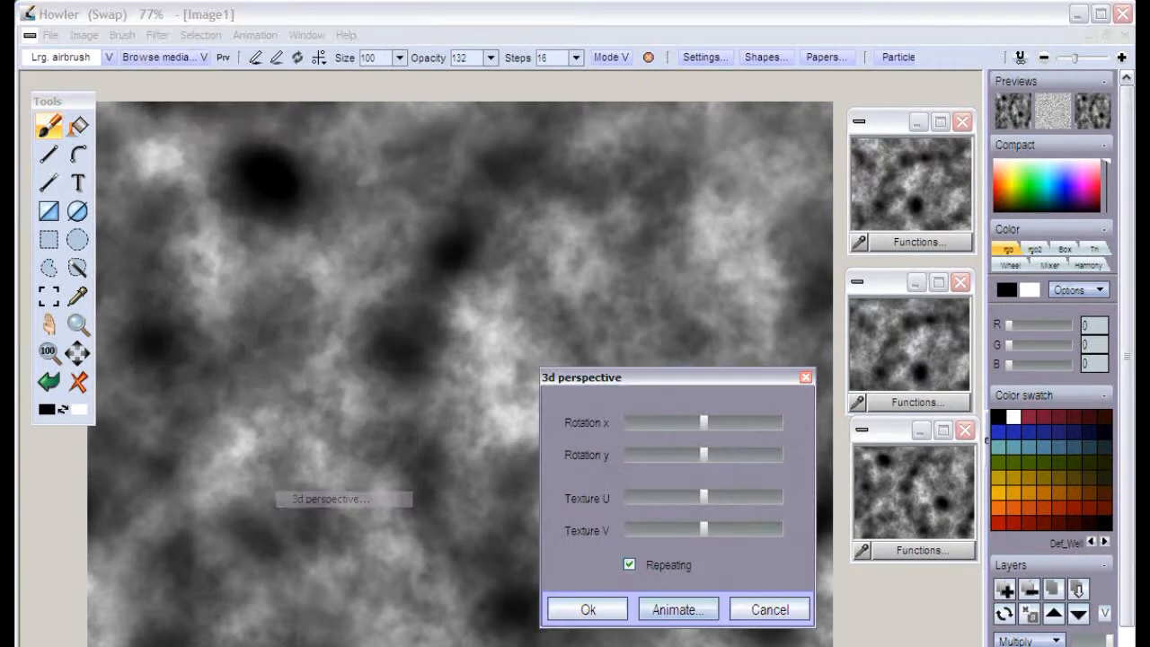
mouse_move(703, 421)
left_mouse_down()
mouse_move(745, 421)
mouse_move(722, 421)
left_mouse_up()
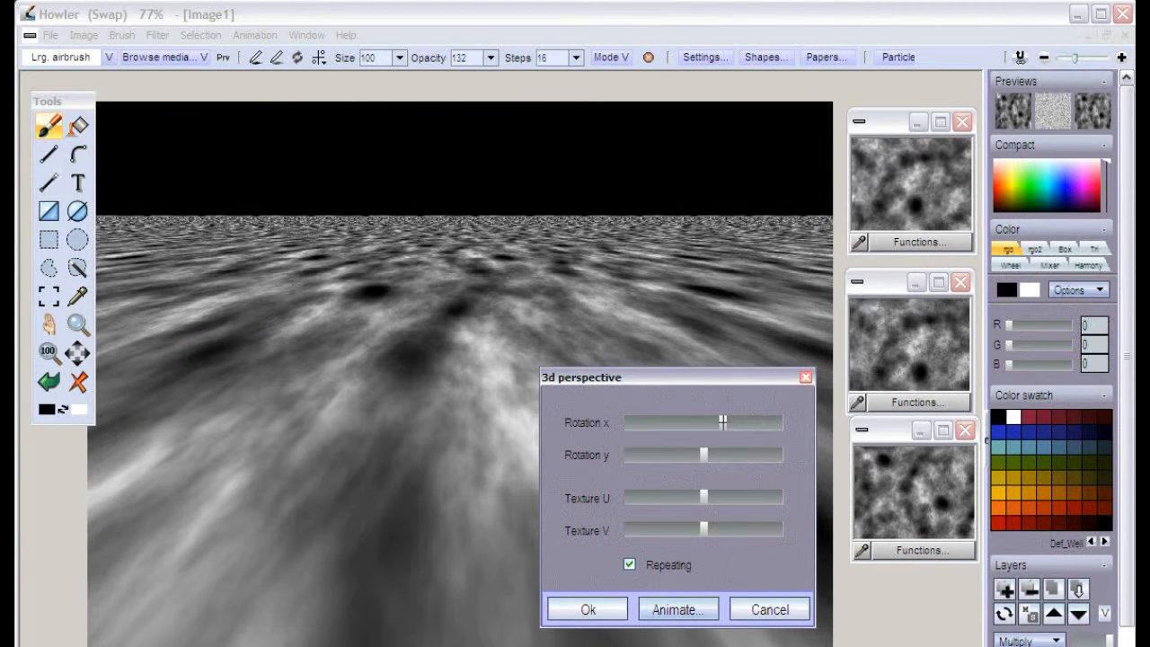
left_click(597, 610)
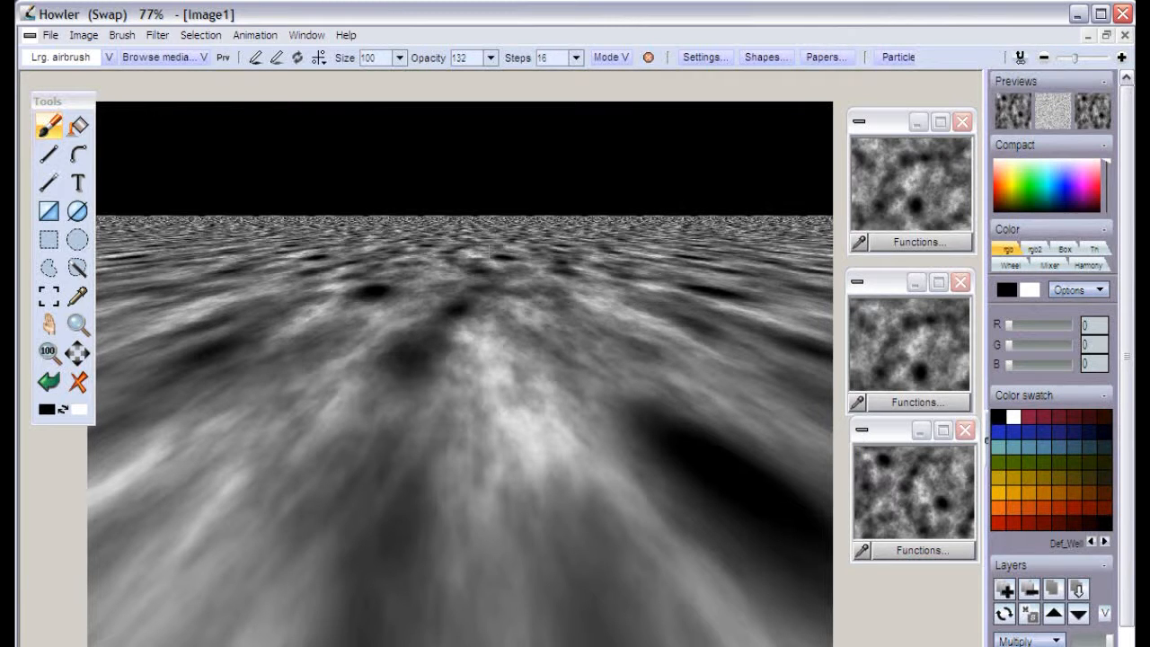
Store the perspective view as an image and place its thumbnail below the other stored images
left_click(98, 39)
left_click(106, 137)
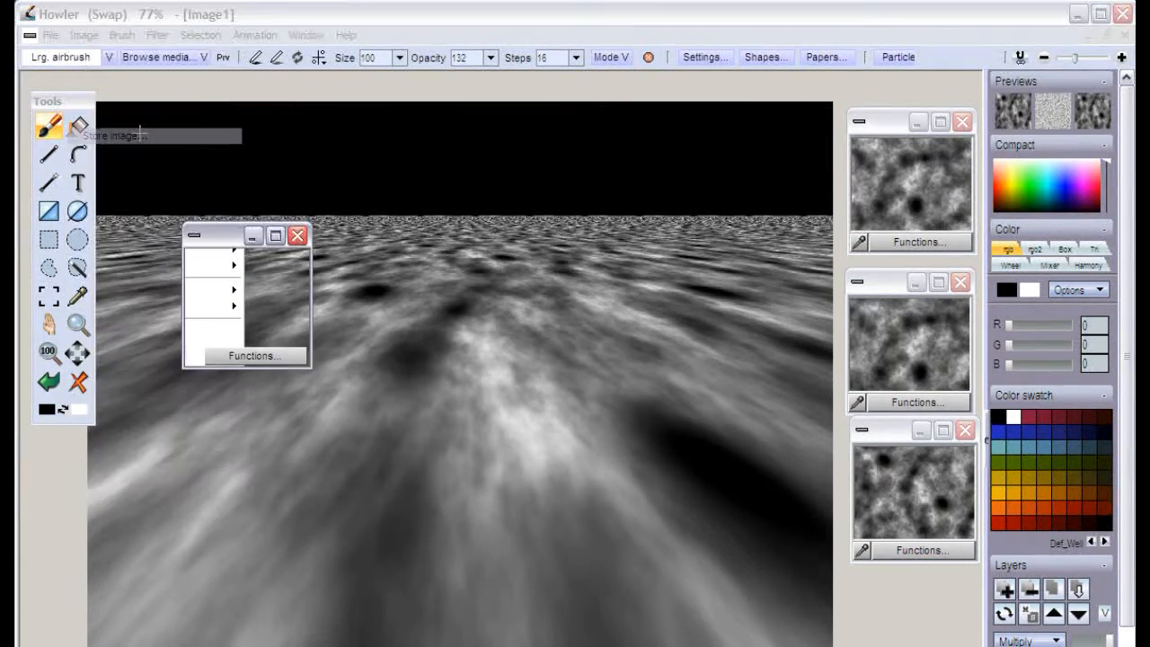
left_click_drag(232, 236, 899, 550)
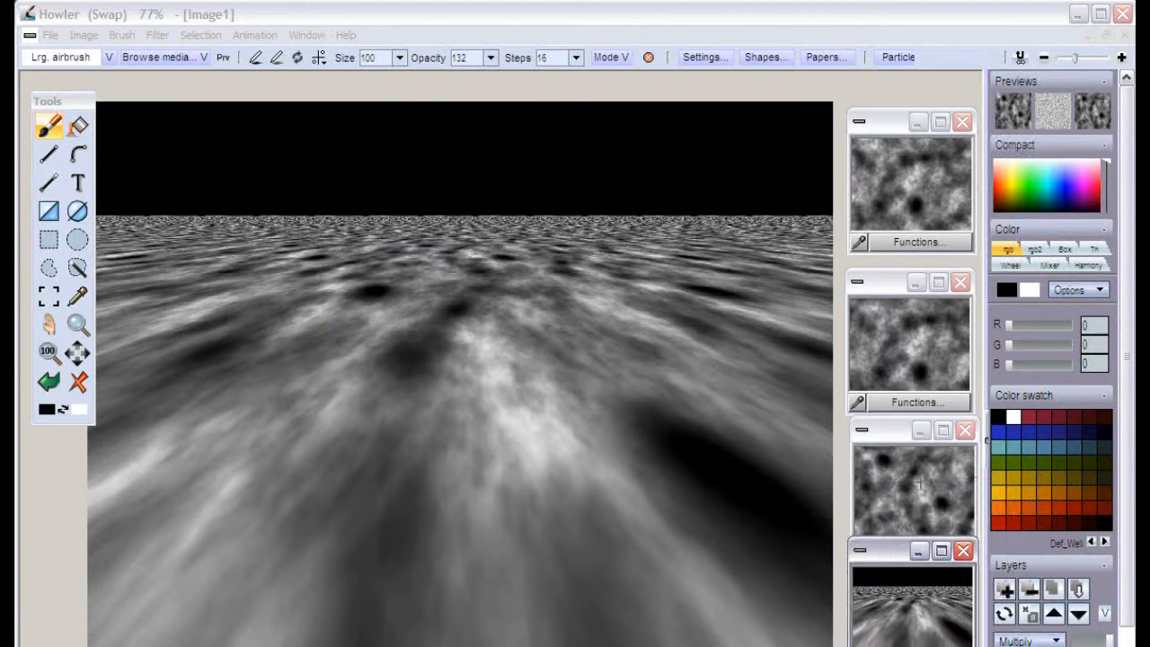
Close the two older stored textures and move the seamless texture and perspective thumbnails up into their places
left_click(960, 281)
left_click(962, 120)
left_click_drag(890, 431, 882, 121)
left_click_drag(890, 552, 890, 286)
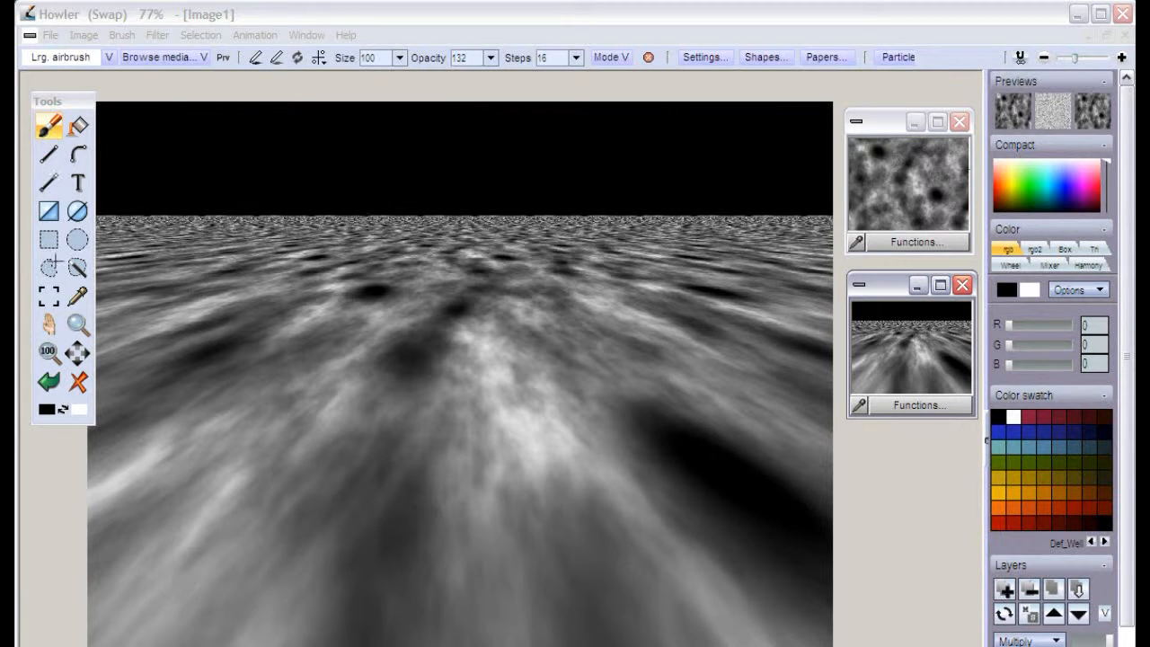
Start the Lighting tool on the perspective view and place its first light on the horizon, right of centre
left_click(154, 34)
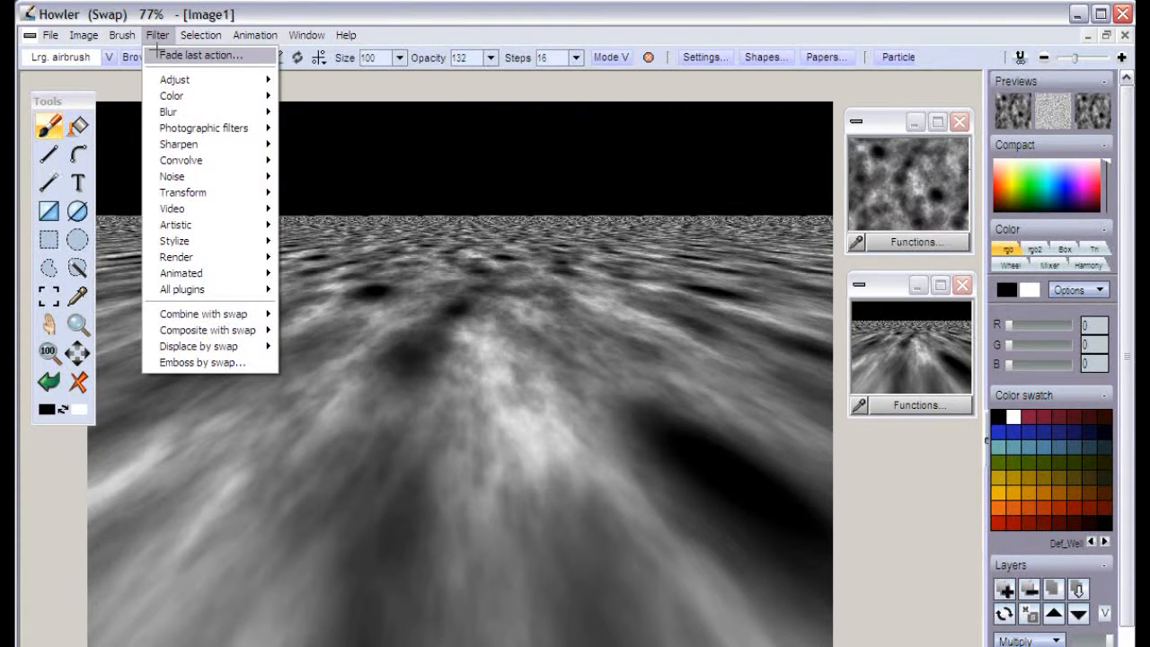
mouse_move(204, 220)
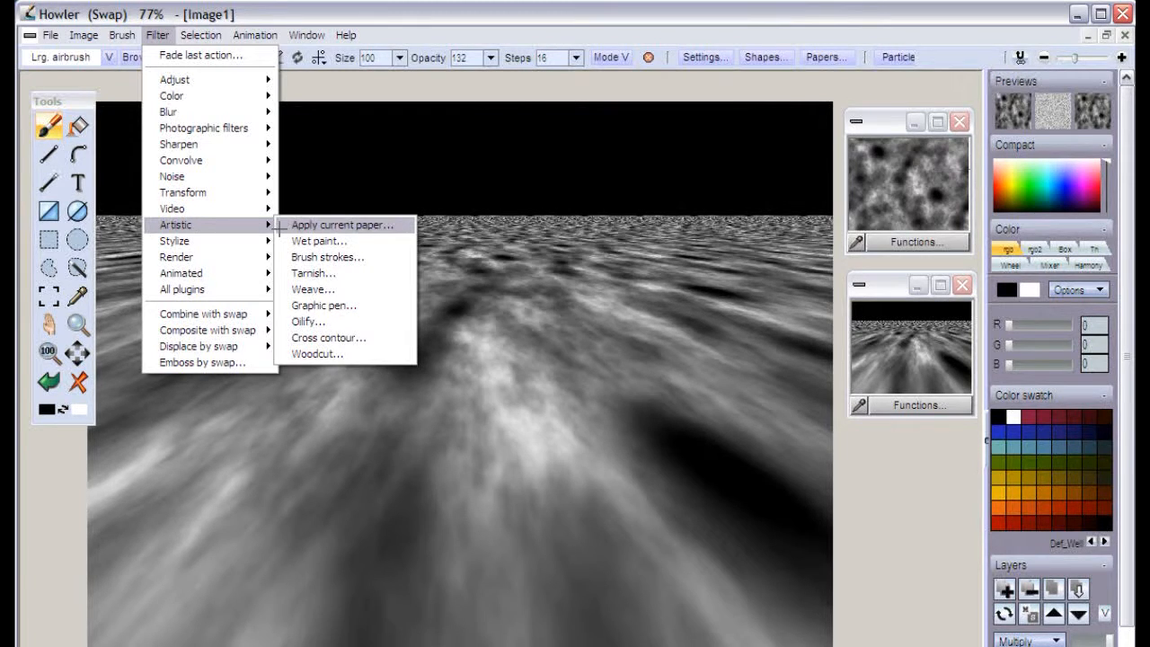
mouse_move(211, 241)
left_click(305, 241)
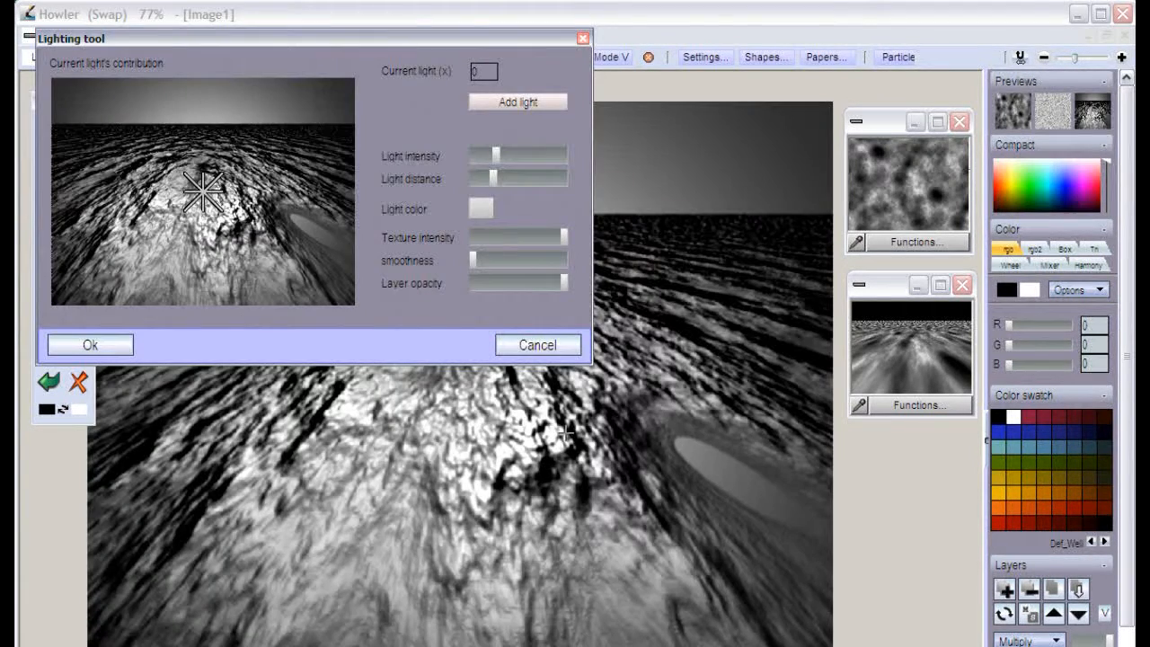
mouse_move(253, 128)
left_mouse_down()
mouse_move(163, 97)
mouse_move(310, 188)
mouse_move(264, 163)
left_mouse_up()
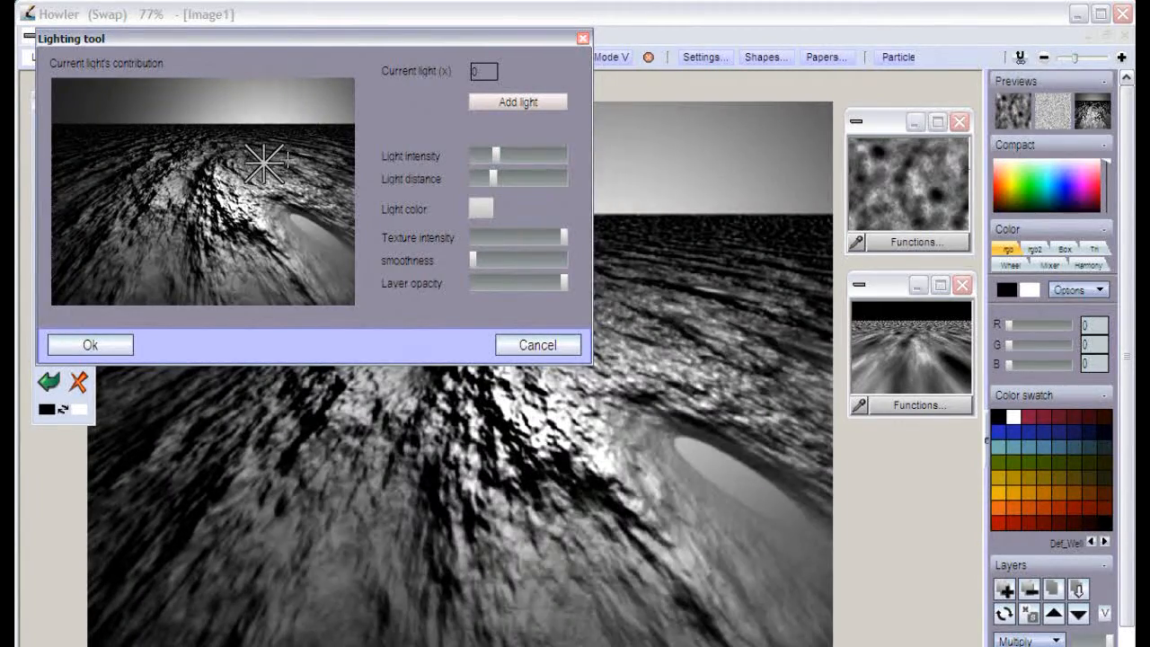
left_click_drag(224, 32, 681, 349)
left_click_drag(740, 439, 724, 441)
Set the color of the first light to a saturated orange
left_click(939, 528)
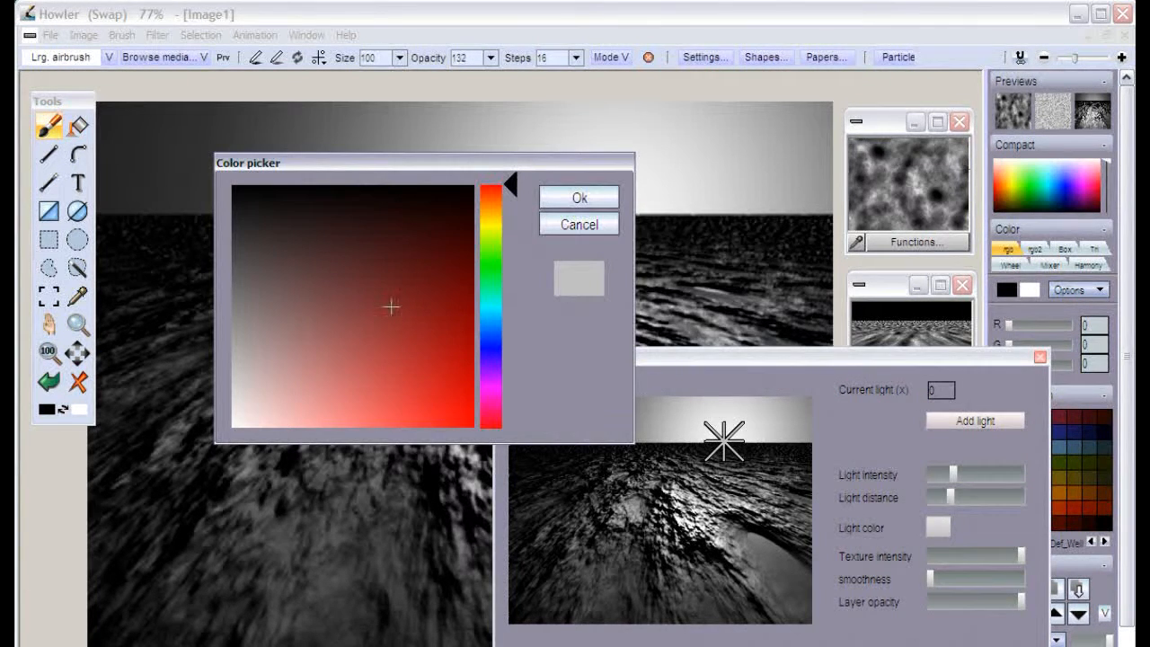
left_click(386, 356)
left_click_drag(491, 196, 491, 207)
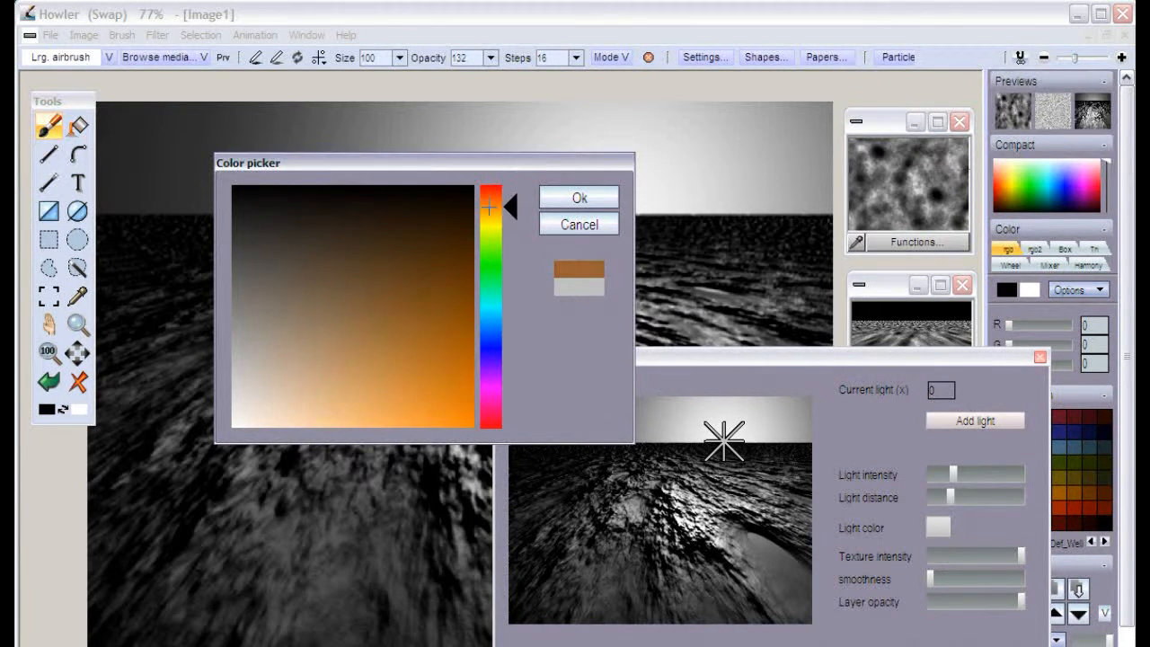
left_click(435, 364)
left_click(579, 198)
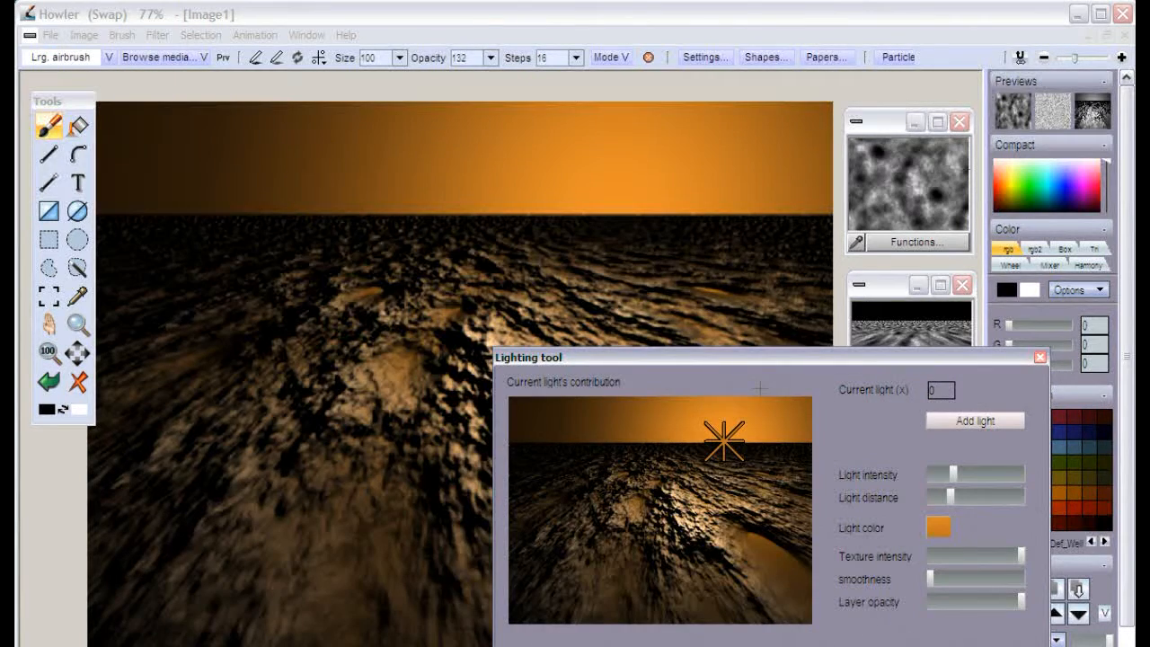
Reduce the orange light's distance for a tight sun glow and move the light slightly above the horizon
mouse_move(668, 359)
left_mouse_down()
mouse_move(205, 479)
mouse_move(206, 559)
mouse_move(225, 535)
mouse_move(253, 324)
mouse_move(243, 313)
mouse_move(214, 385)
left_mouse_up()
mouse_move(268, 467)
left_mouse_down()
mouse_move(271, 491)
mouse_move(269, 449)
mouse_move(275, 467)
left_mouse_up()
left_click_drag(495, 521, 482, 523)
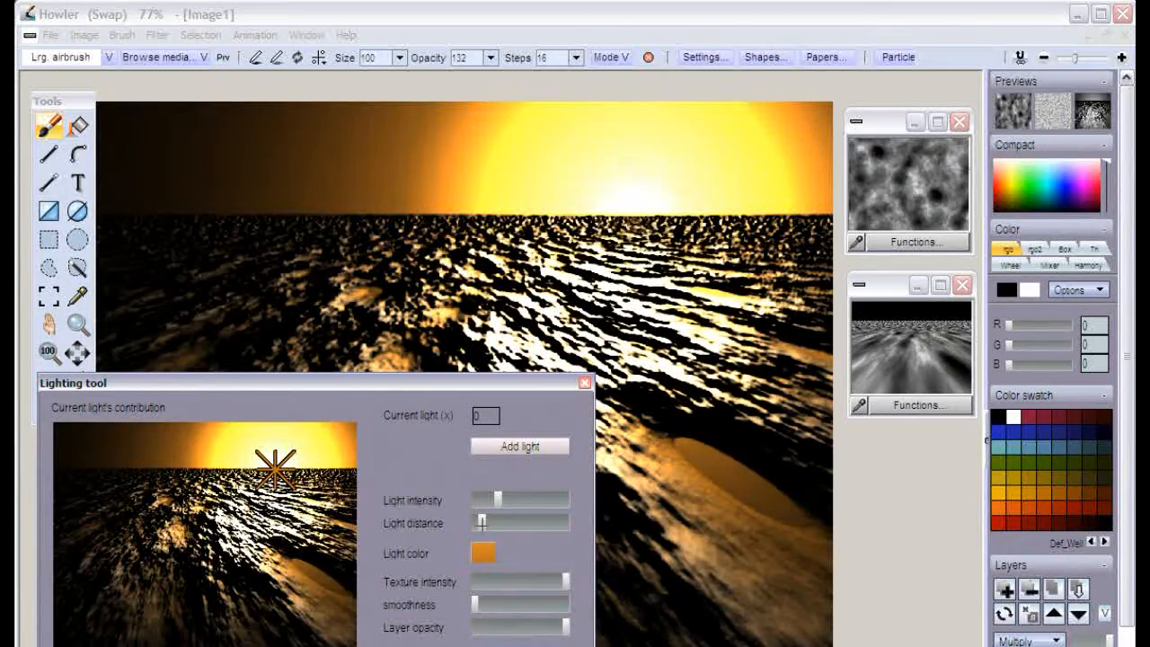
mouse_move(274, 467)
left_mouse_down()
mouse_move(278, 447)
mouse_move(282, 456)
left_mouse_up()
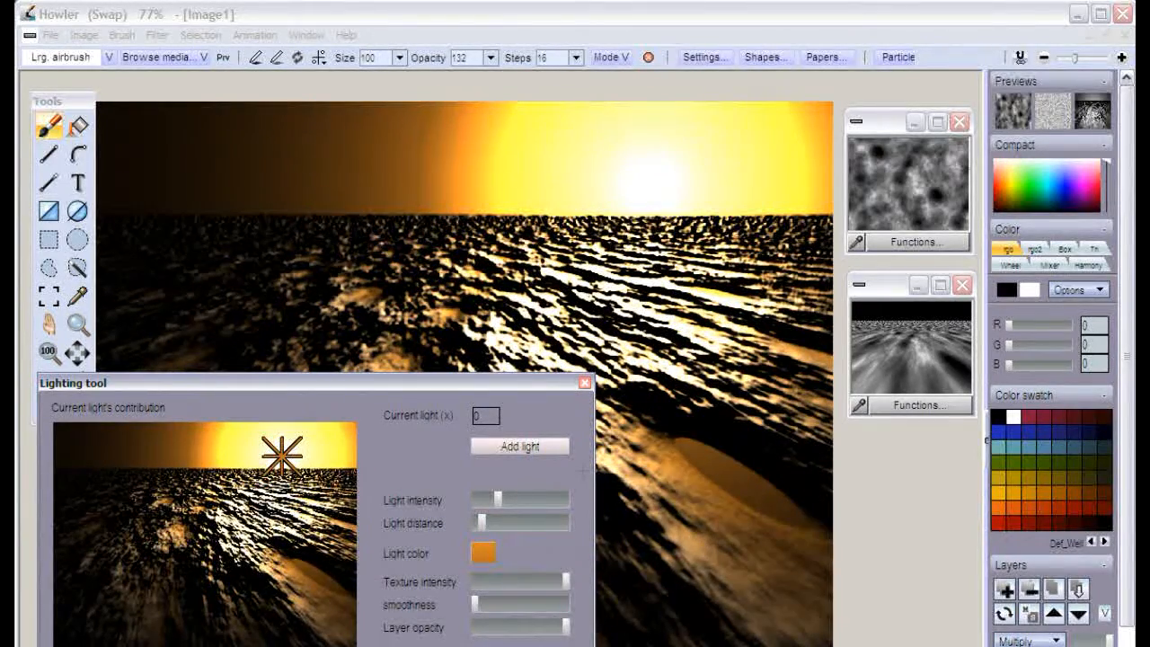
left_click_drag(497, 498, 500, 498)
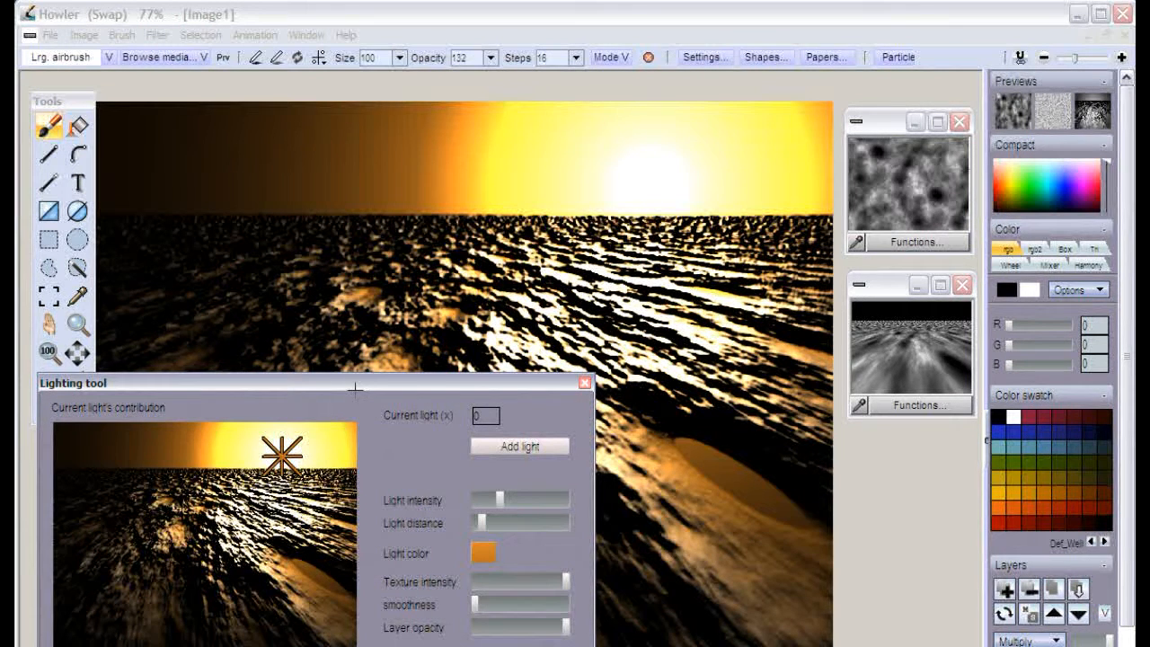
left_click_drag(355, 388, 333, 371)
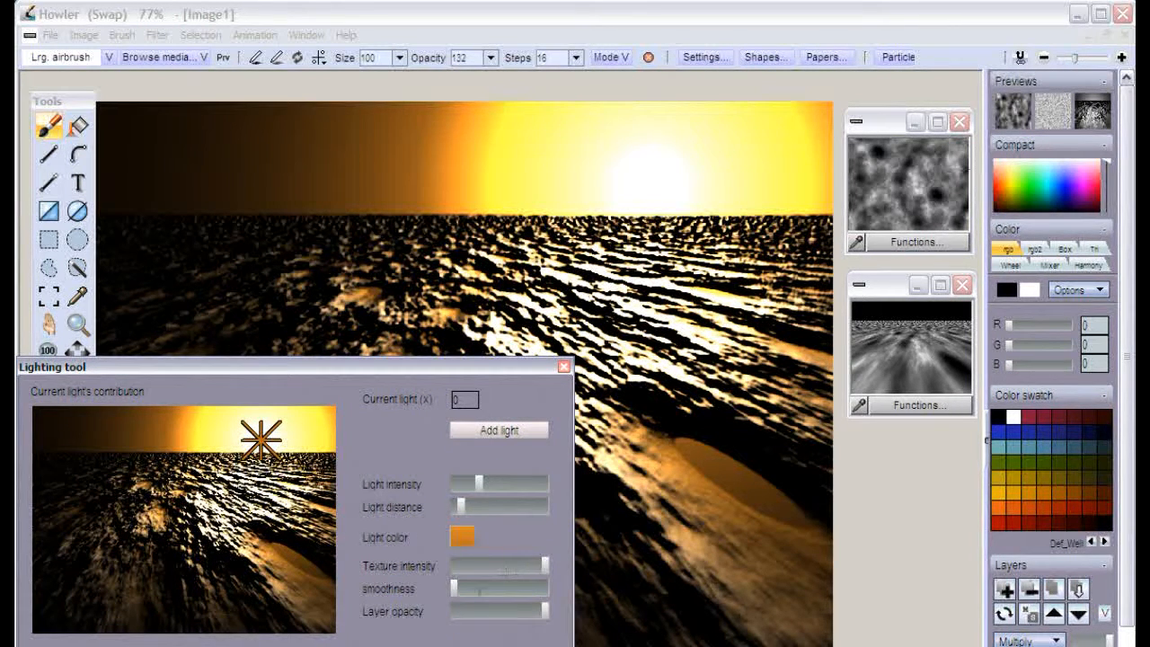
With smoothness at its minimum, increase the orange light's distance slightly and lower its texture intensity to about two thirds
left_click_drag(455, 587, 526, 587)
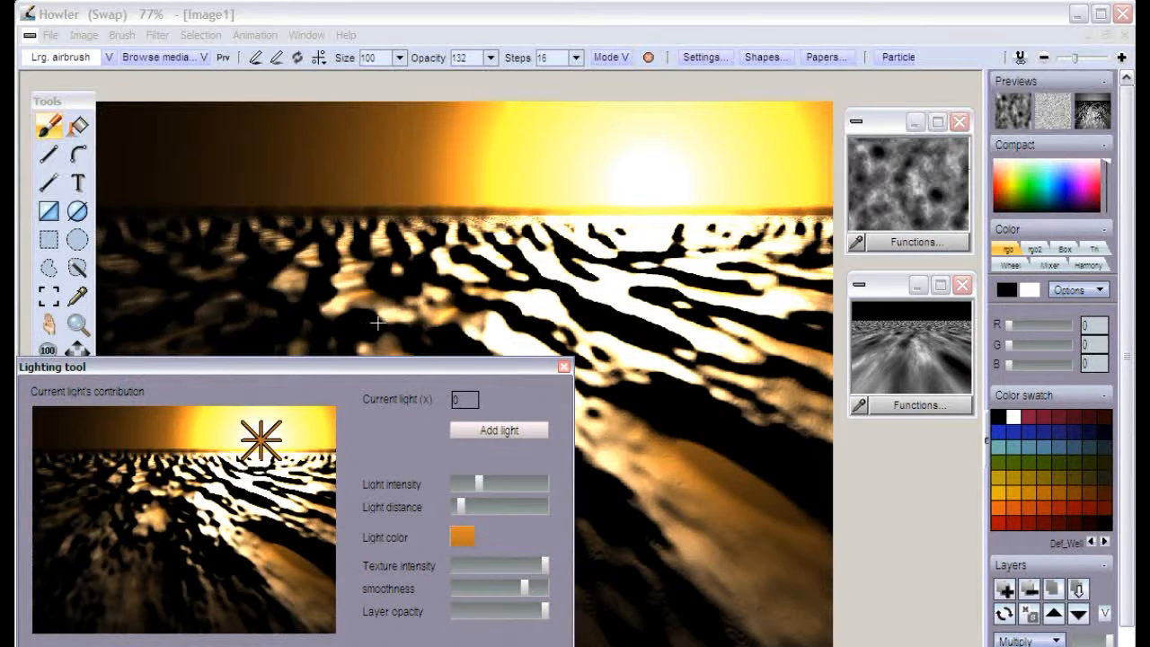
left_click_drag(524, 588, 454, 587)
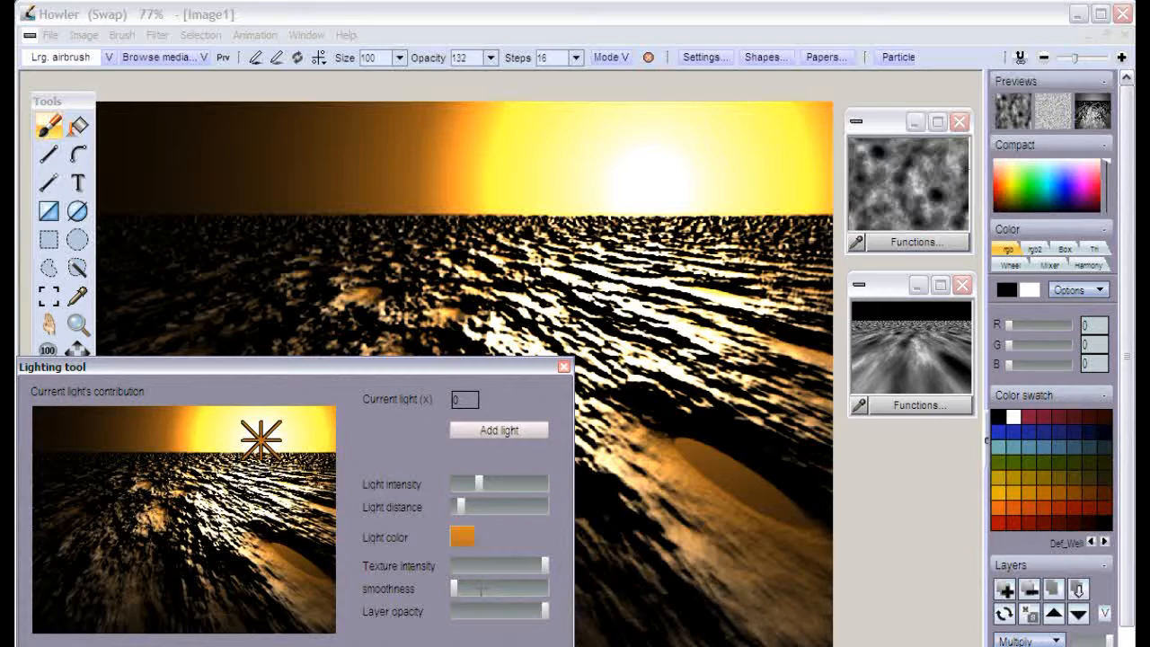
left_click_drag(460, 505, 481, 483)
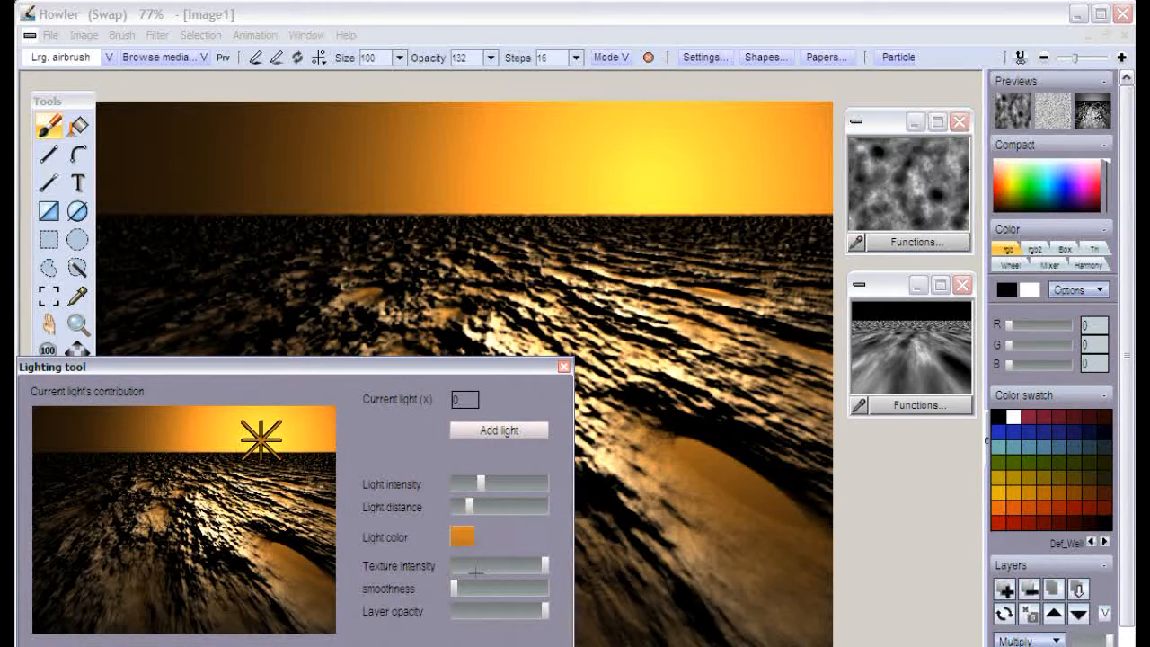
left_click_drag(545, 565, 513, 551)
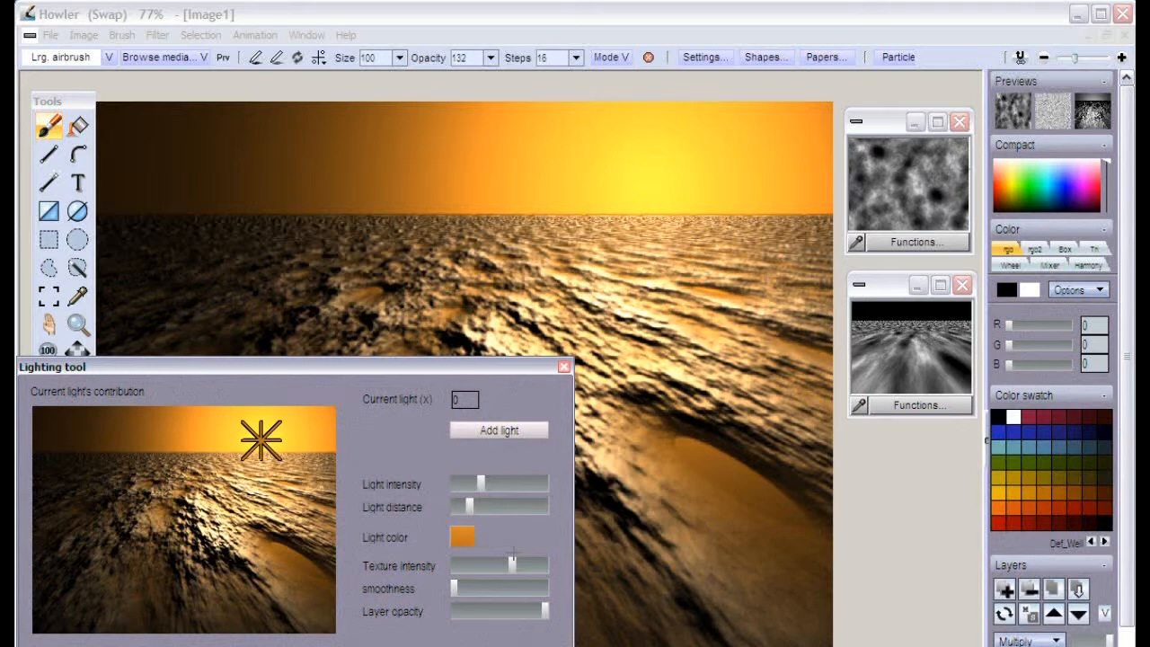
Add a second light high in the sky near the centre and raise its intensity above the middle
left_click(509, 429)
left_click_drag(42, 416, 186, 370)
left_click_drag(470, 483, 507, 483)
Set the second light's color to a medium blue
left_click(461, 536)
left_click_drag(444, 360, 405, 384)
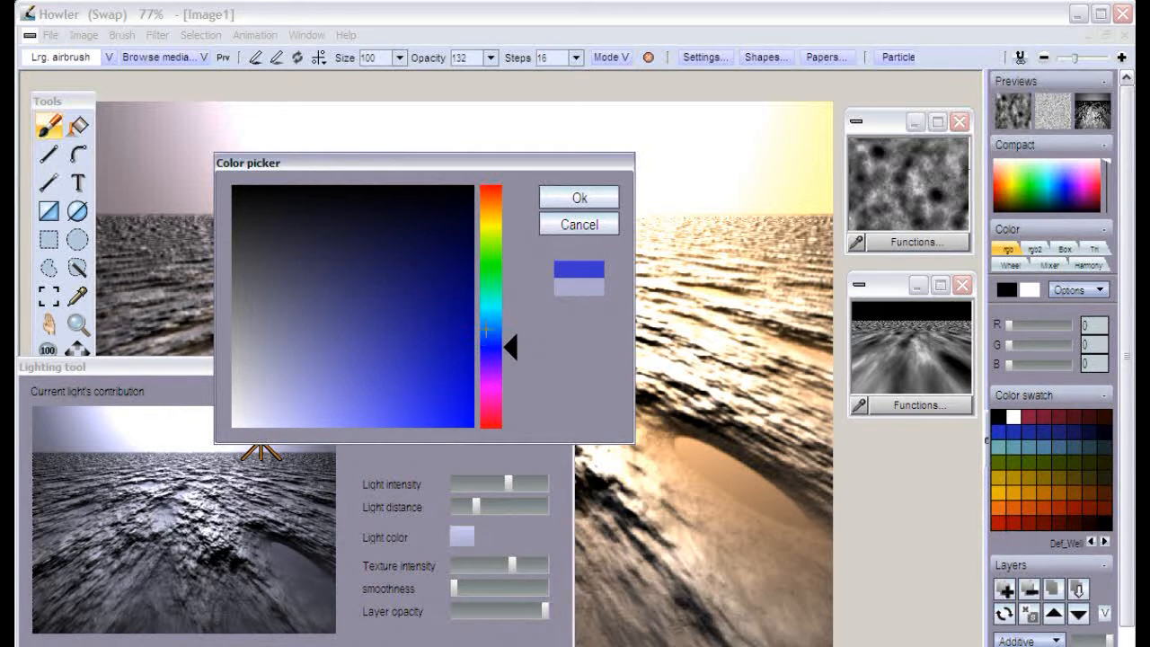
left_click(486, 330)
left_click(431, 339)
left_click(594, 197)
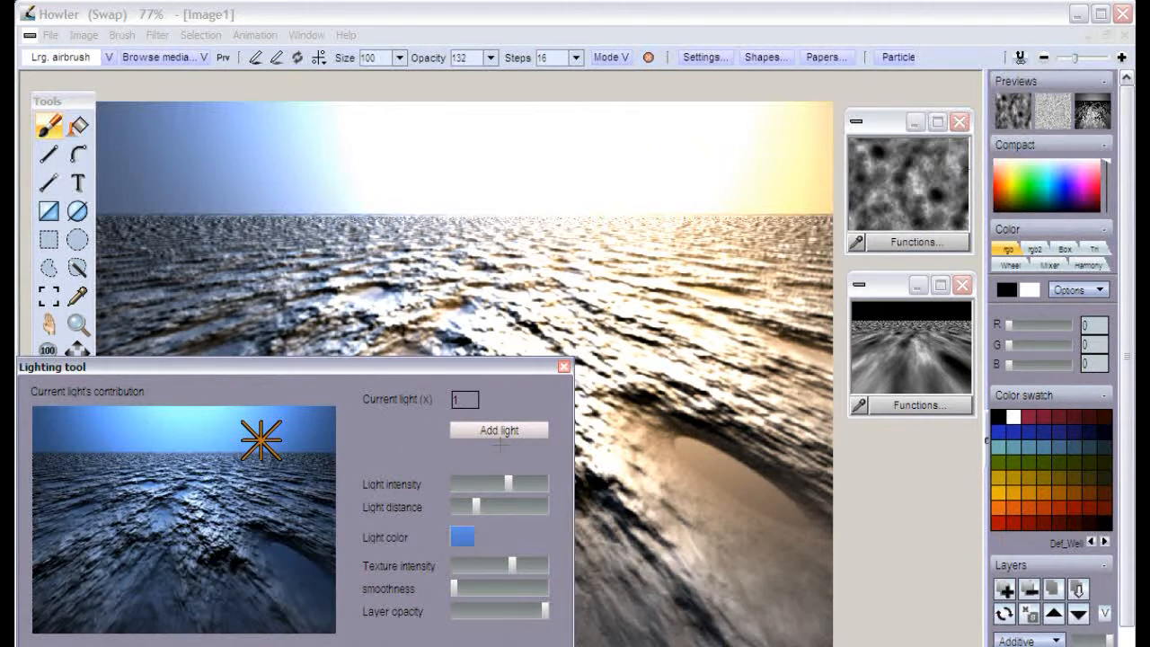
Raise the blue light's intensity to maximum, increase its distance, and place it at the upper edge of the sky
mouse_move(171, 445)
left_mouse_down()
mouse_move(177, 428)
mouse_move(149, 423)
mouse_move(167, 394)
left_mouse_up()
mouse_move(476, 507)
left_mouse_down()
mouse_move(542, 485)
mouse_move(491, 505)
left_mouse_up()
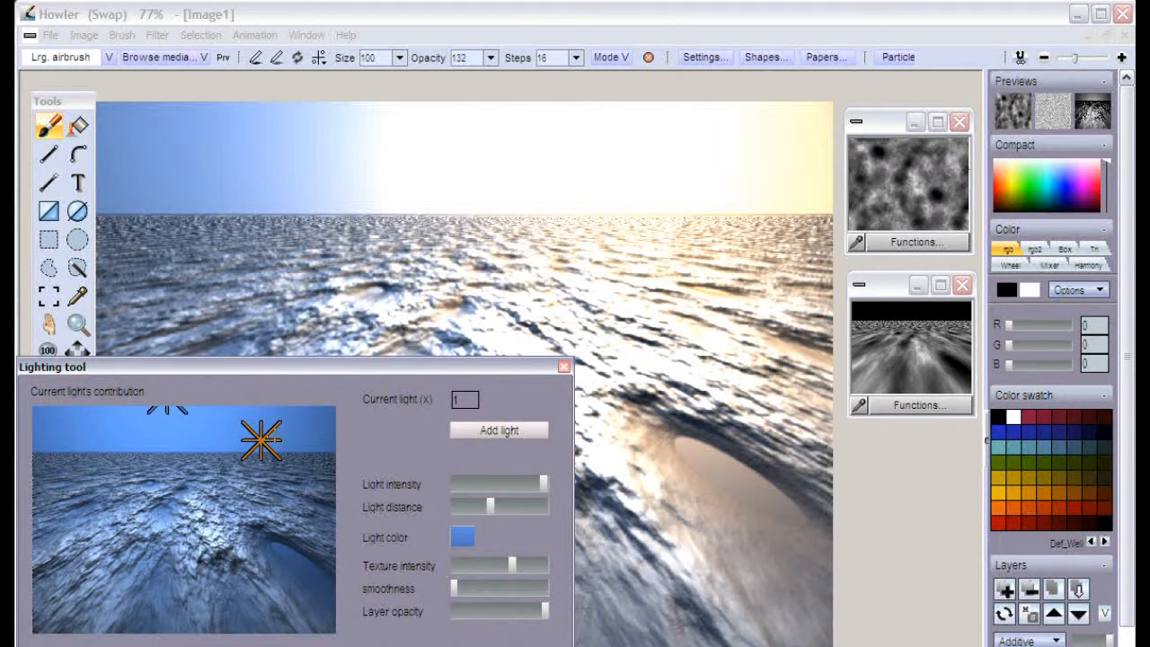
left_click_drag(166, 407, 175, 419)
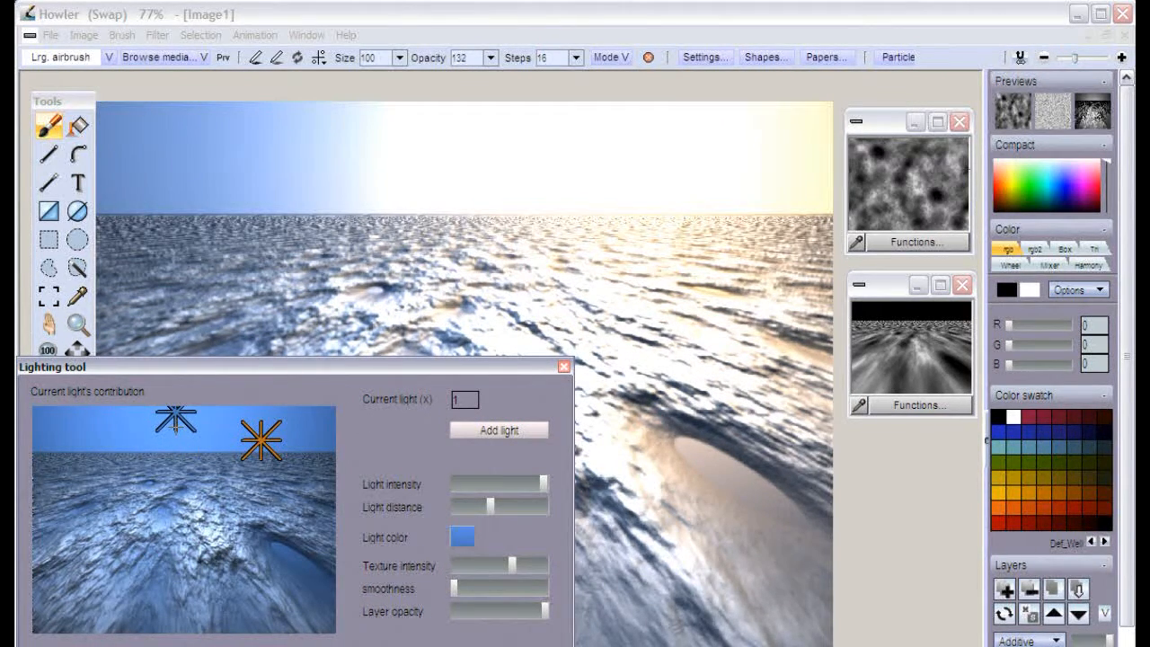
Shift the blue light slightly to the left in the sky and apply the lighting
left_click_drag(343, 367, 309, 566)
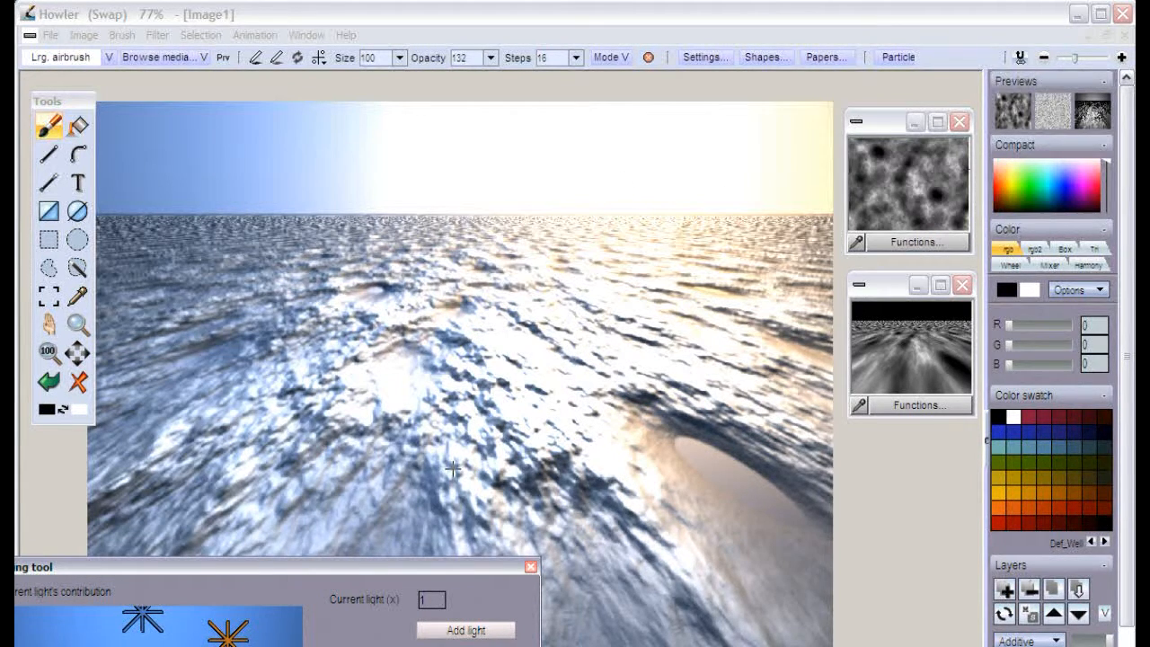
left_click_drag(399, 565, 482, 265)
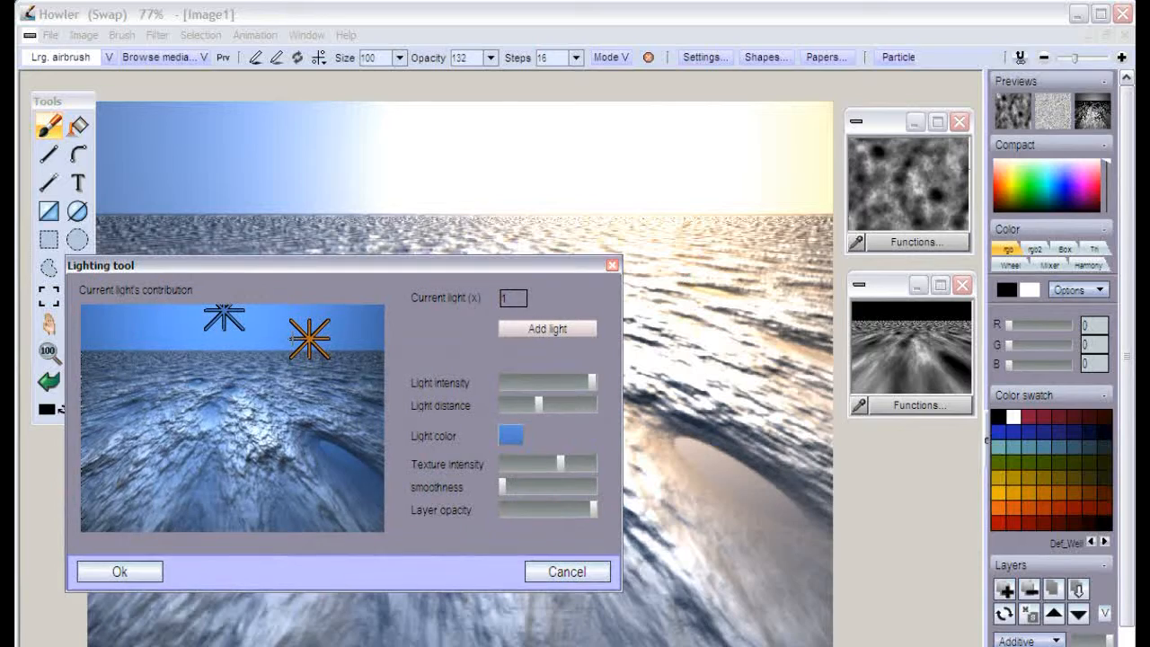
mouse_move(224, 317)
left_mouse_down()
mouse_move(257, 404)
mouse_move(186, 314)
mouse_move(213, 307)
mouse_move(214, 320)
left_mouse_up()
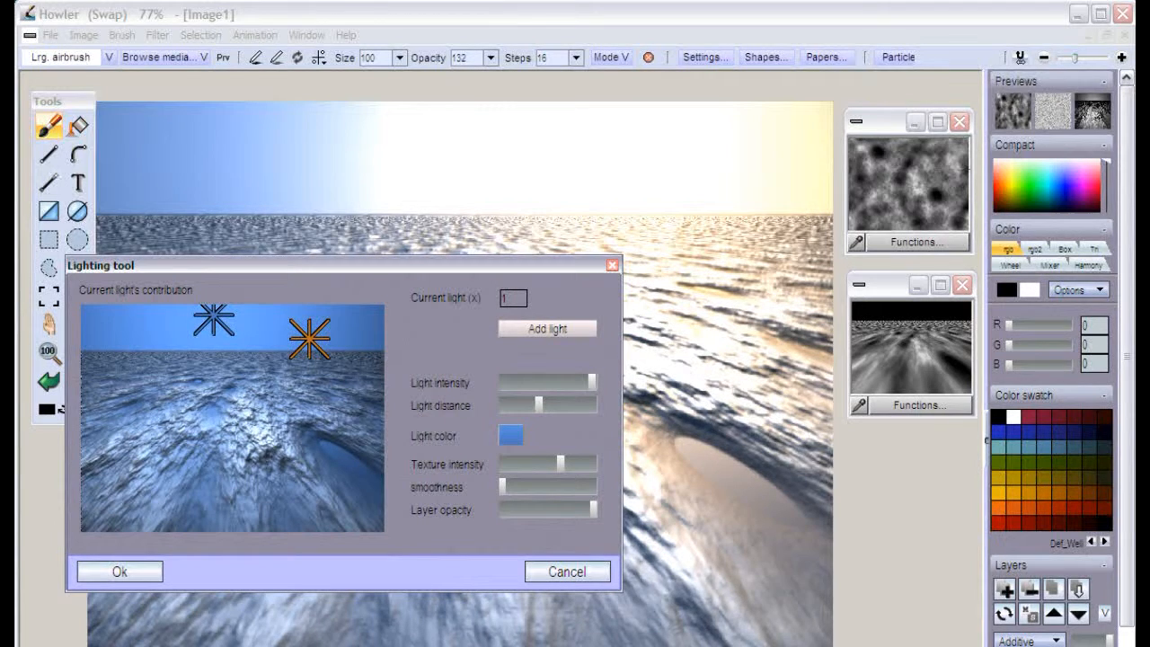
left_click(99, 573)
Examine the blue and orange light layers by selecting each one and toggling its visibility
left_click_drag(1125, 470, 1125, 566)
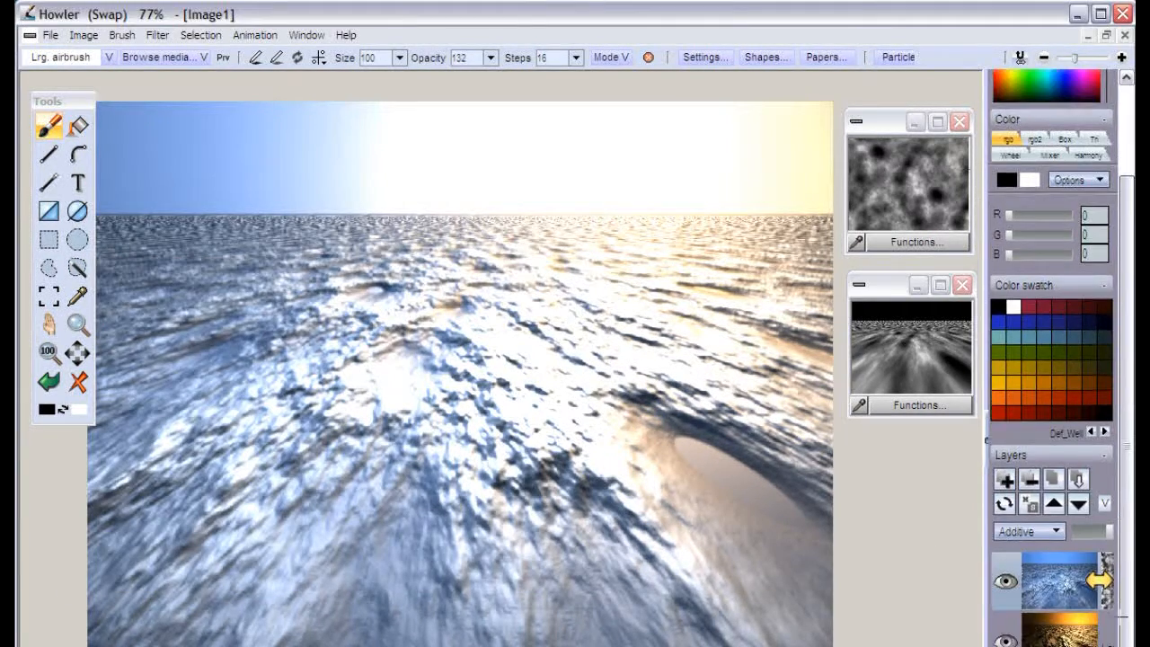
left_click(1098, 634)
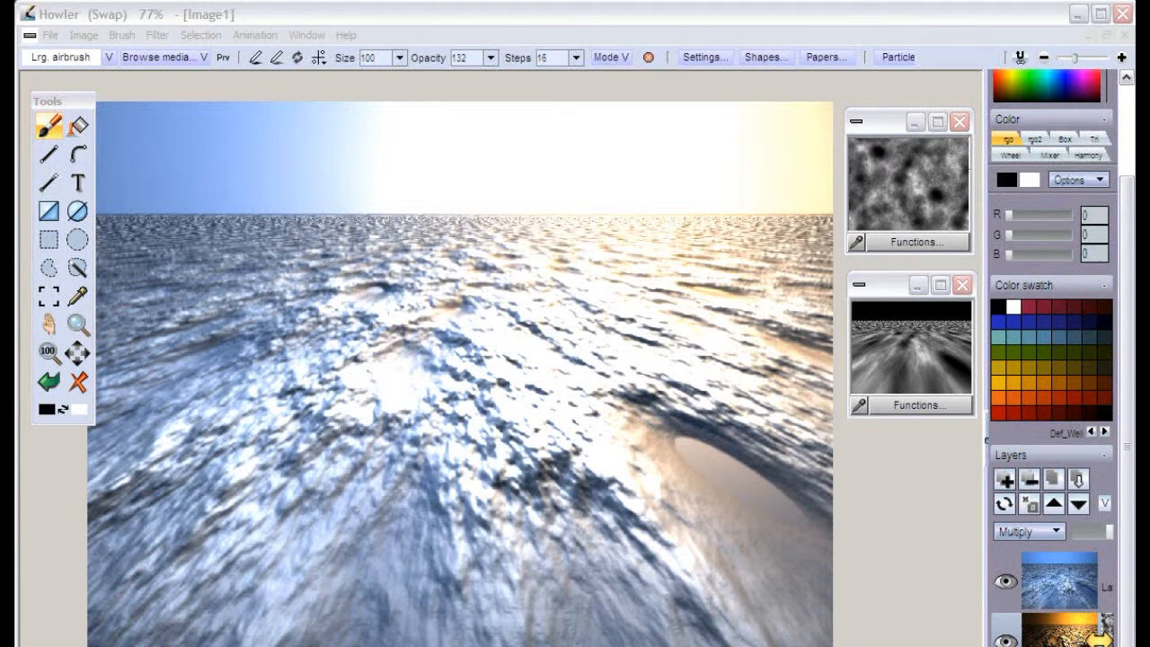
left_click(1098, 580)
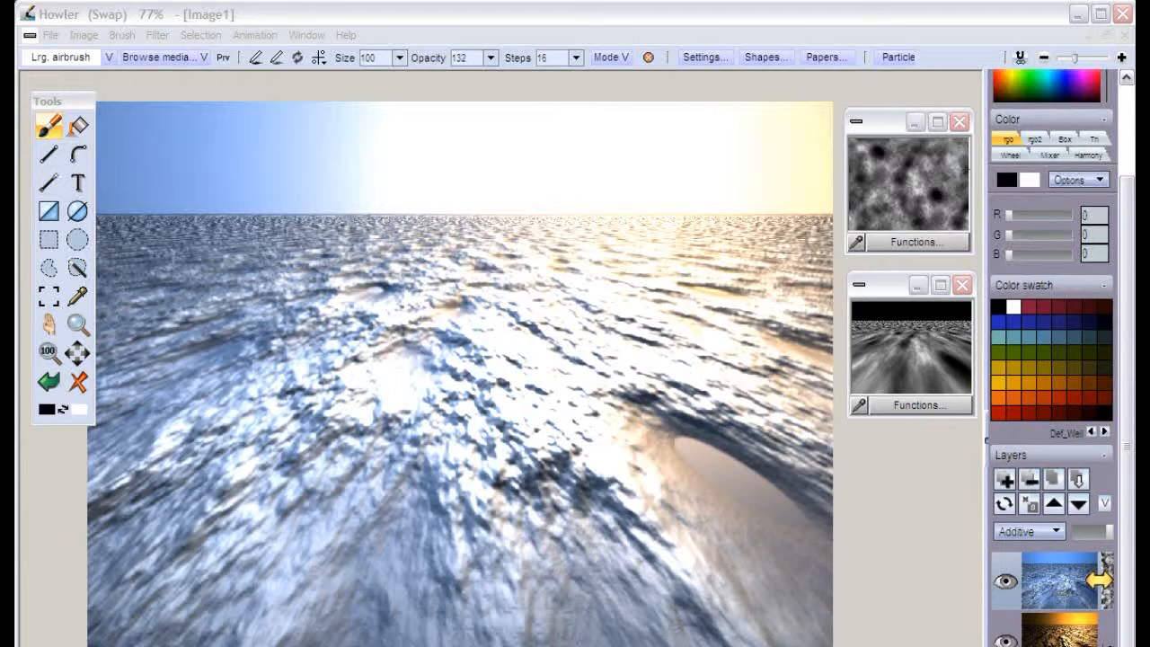
left_click(1007, 582)
left_click(1008, 582)
left_click(1006, 637)
left_click(1006, 638)
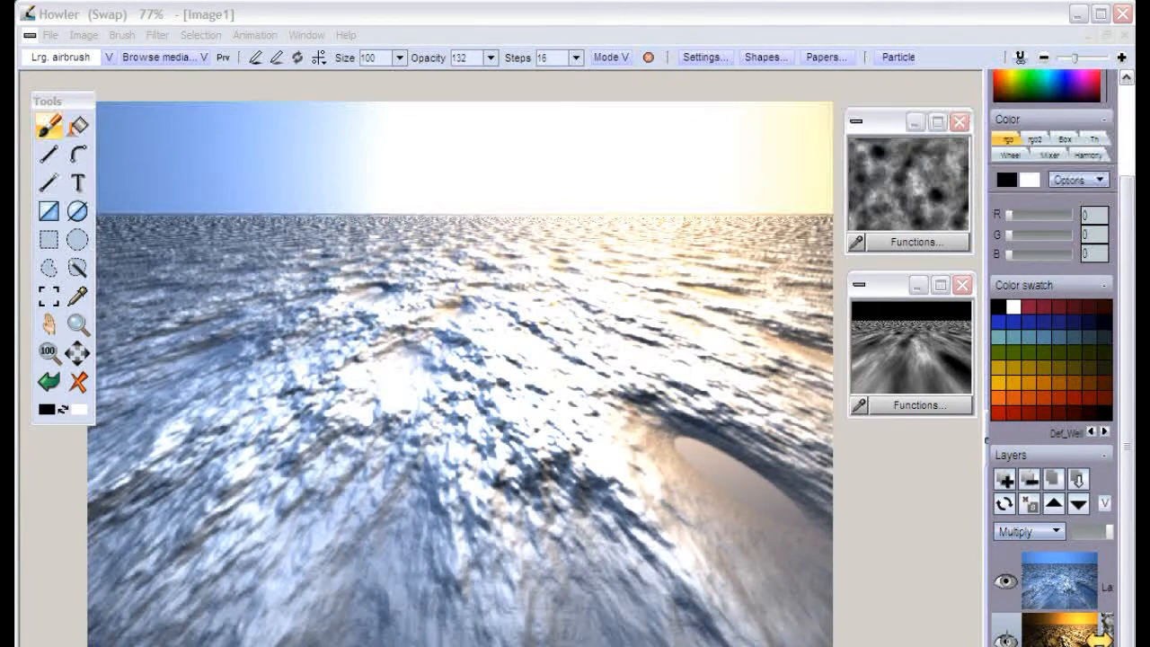
left_click(1098, 580)
Try the Multiply blend mode on the blue light layer at different opacities
mouse_move(1114, 532)
left_mouse_down()
mouse_move(1075, 531)
mouse_move(1117, 533)
left_mouse_up()
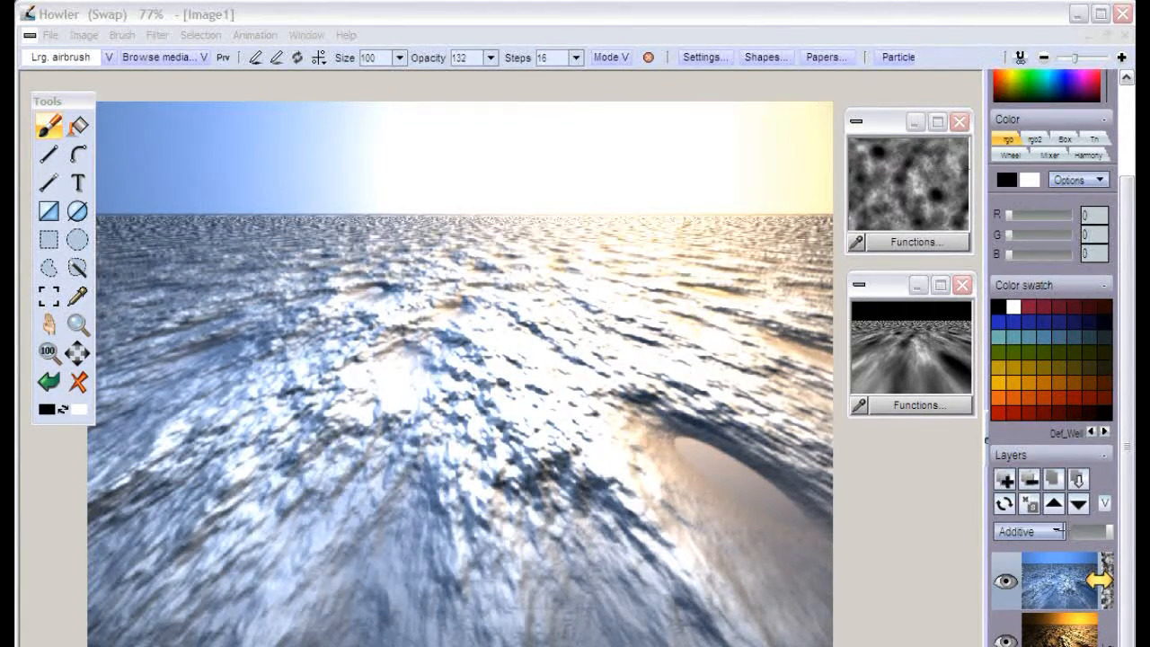
mouse_move(1111, 532)
left_mouse_down()
mouse_move(1087, 532)
mouse_move(1117, 531)
left_mouse_up()
left_click(1053, 531)
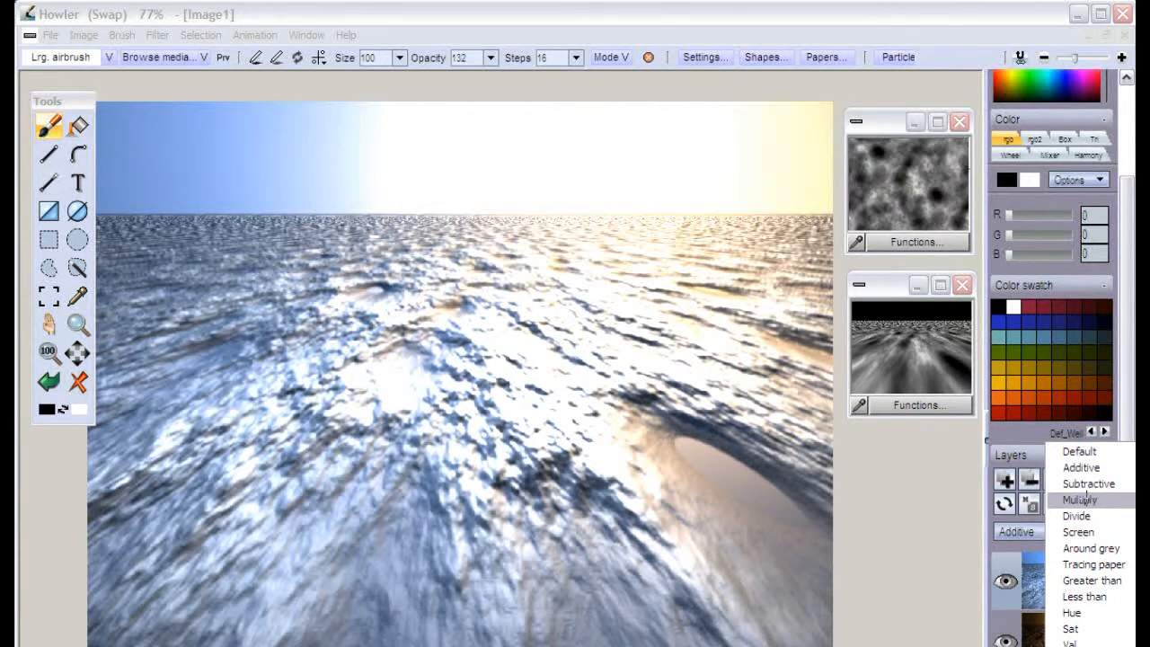
left_click(1081, 499)
mouse_move(1111, 532)
left_mouse_down()
mouse_move(1078, 532)
mouse_move(1111, 531)
left_mouse_up()
Try the Screen blend mode on the blue light layer at different opacities
left_click(1057, 531)
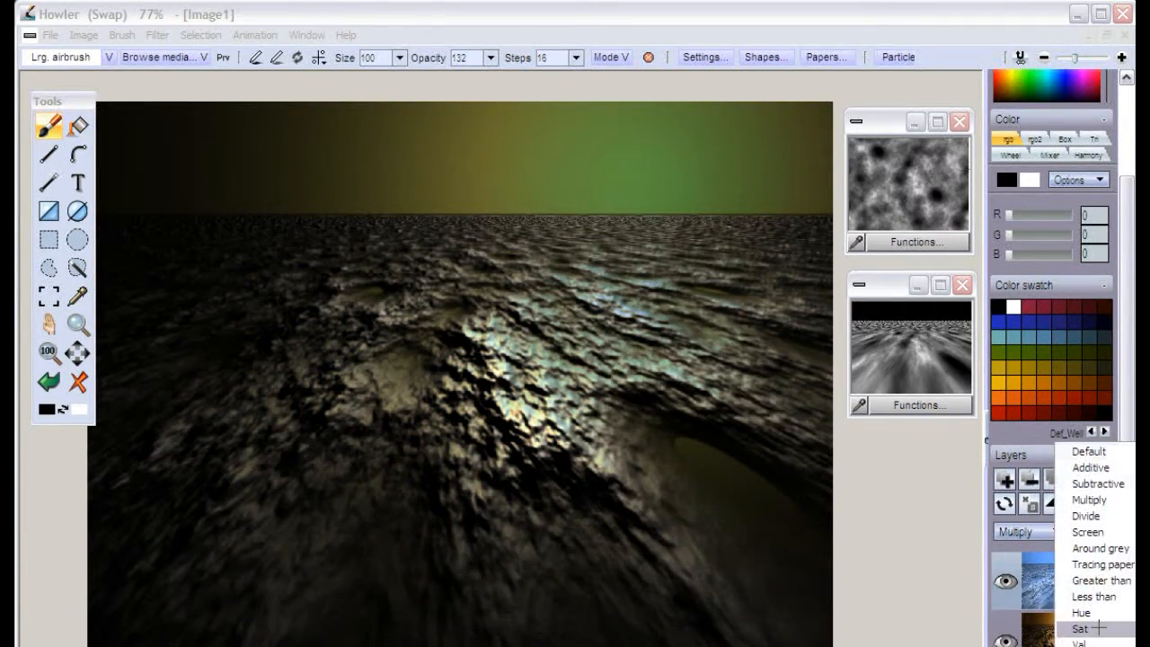
left_click(1078, 533)
mouse_move(1111, 532)
left_mouse_down()
mouse_move(1085, 532)
mouse_move(1111, 530)
left_mouse_up()
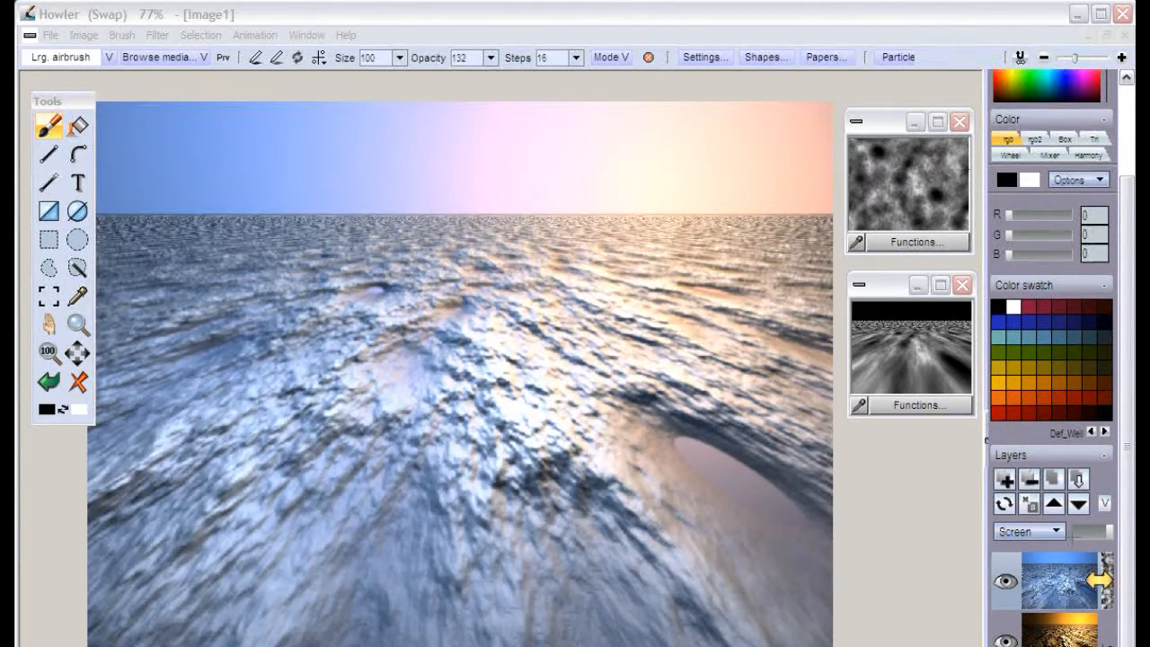
Set the blue light layer's blend mode to Additive and reduce its opacity to about half
left_click(1058, 531)
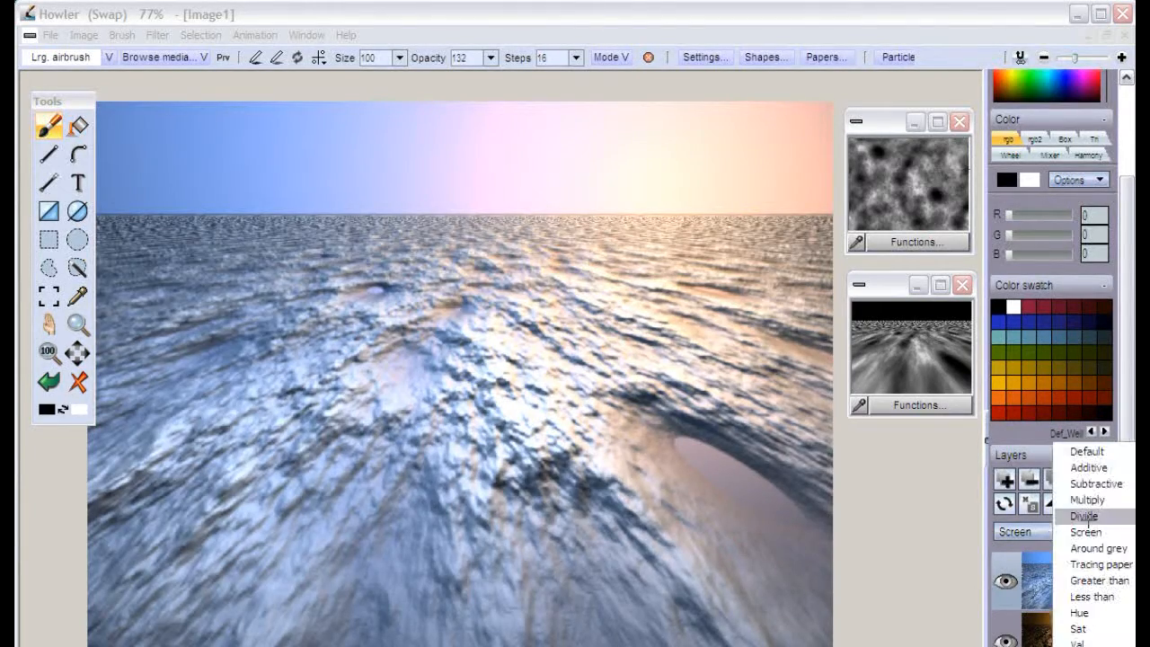
left_click(1087, 467)
left_click_drag(1110, 532, 1093, 532)
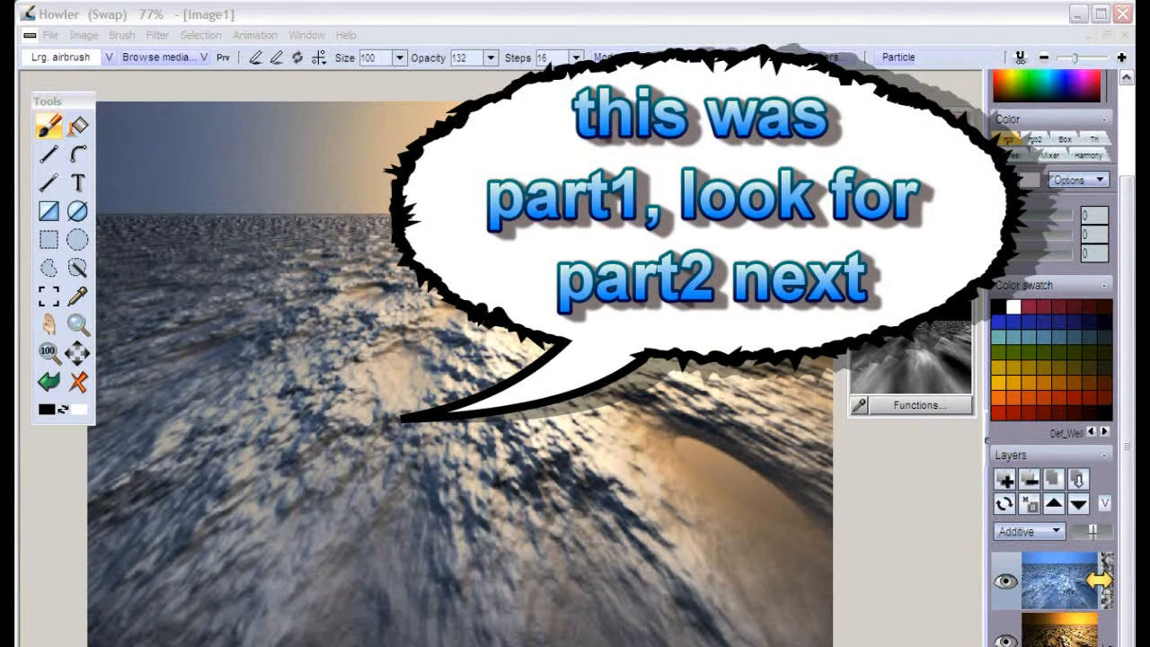